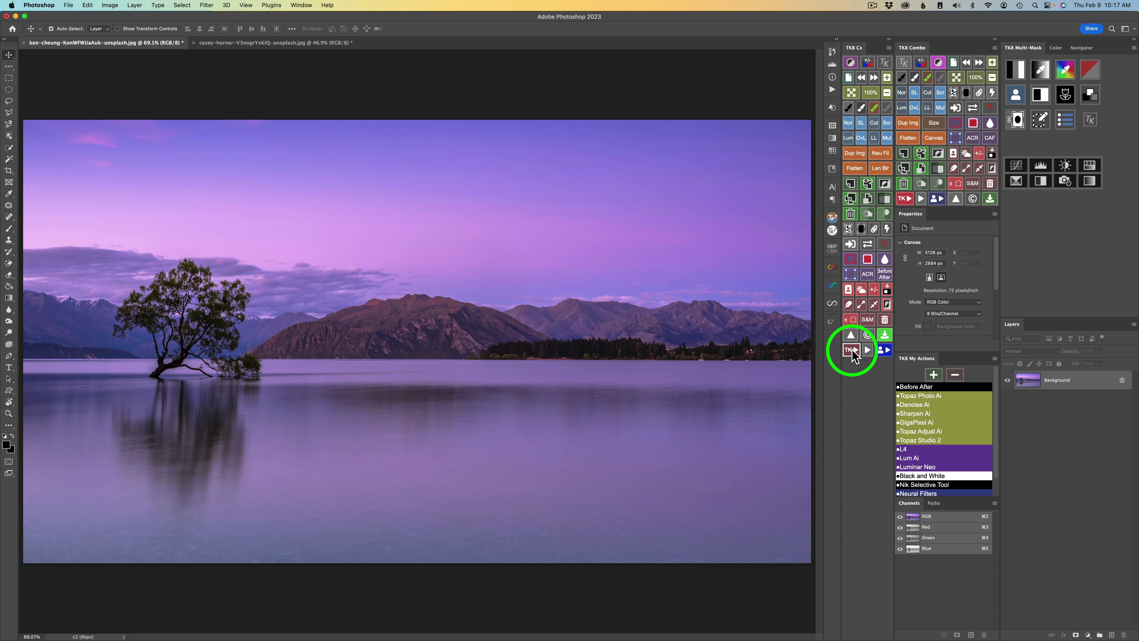
# Float the TK8 Combo panel out of the dock over the photo, keeping its button grid
pyautogui.click(852, 352)
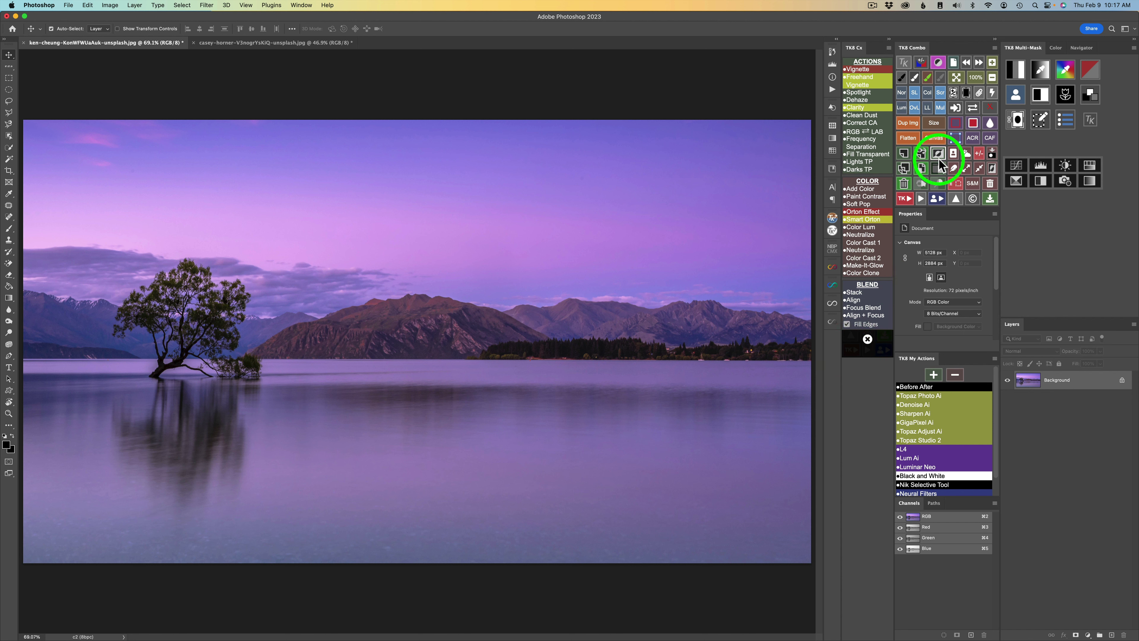
pyautogui.click(868, 340)
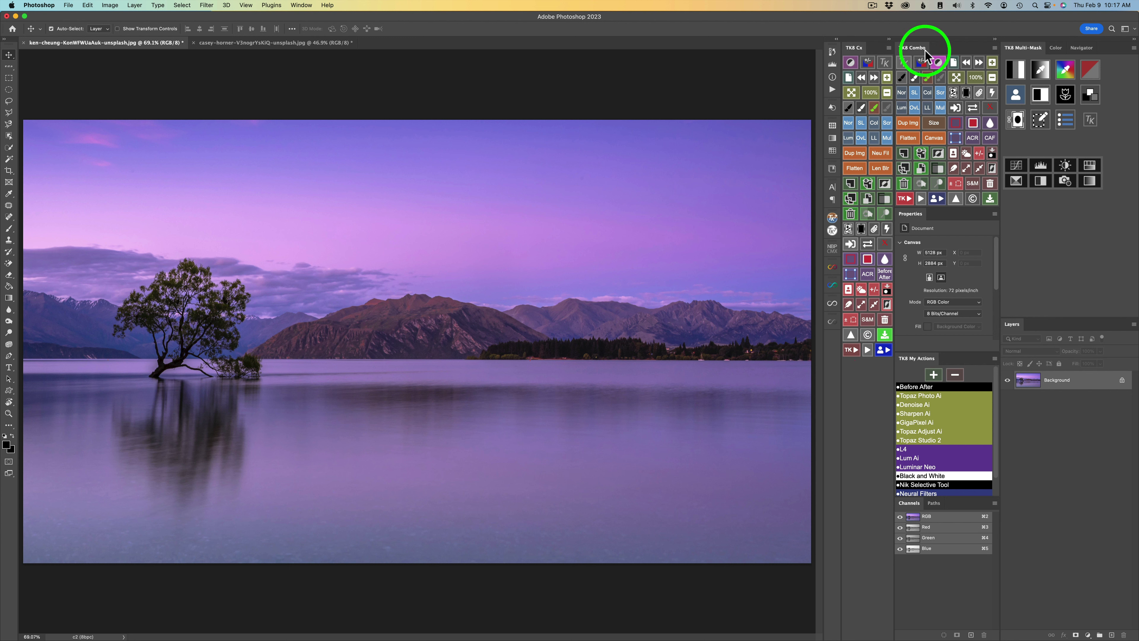
pyautogui.moveTo(919, 44)
pyautogui.mouseDown()
pyautogui.moveTo(713, 107)
pyautogui.moveTo(570, 185)
pyautogui.moveTo(519, 189)
pyautogui.moveTo(590, 178)
pyautogui.mouseUp()
pyautogui.click(627, 229)
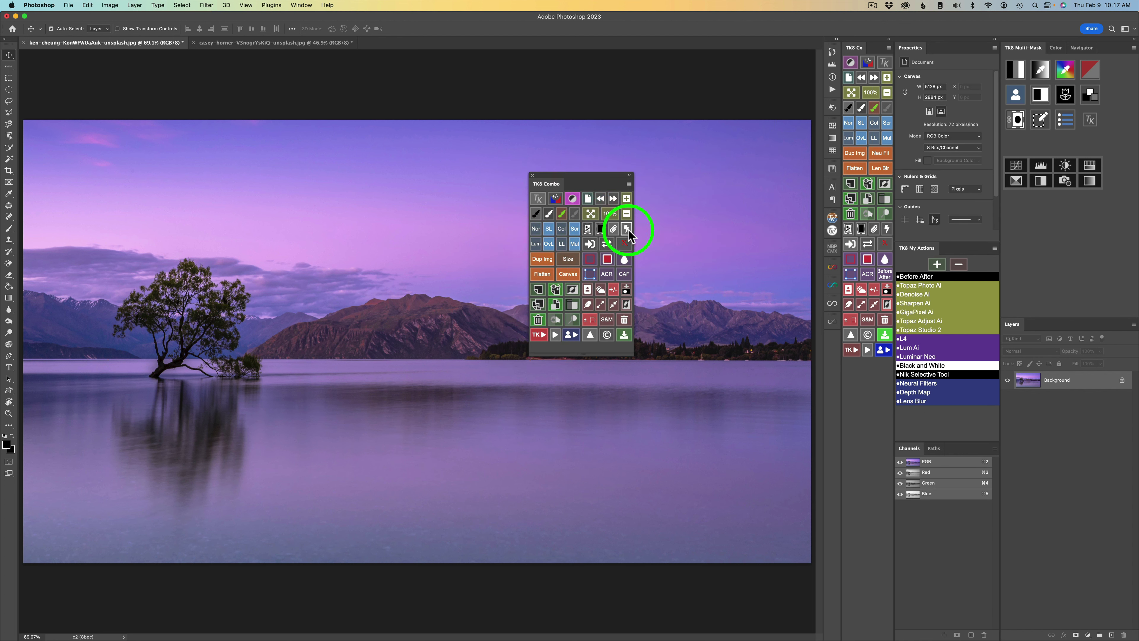
# Show the Web-Sharpen settings: 2000 × 3000 px, 72 ppi, sRGB, saving as jpg 12
pyautogui.click(657, 317)
pyautogui.click(603, 333)
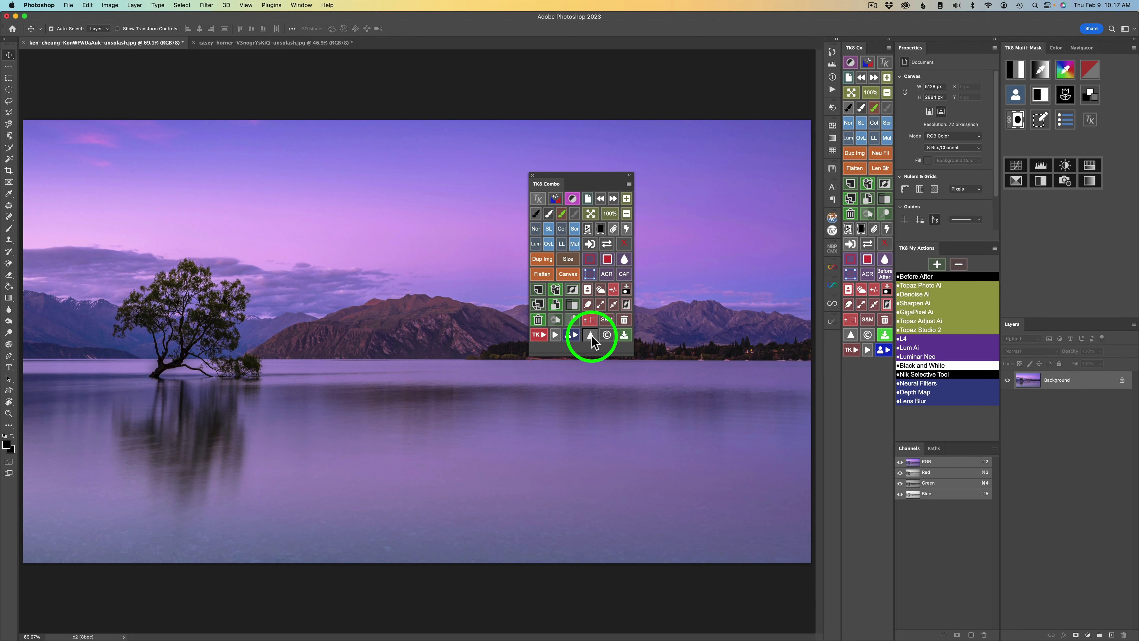
pyautogui.click(591, 336)
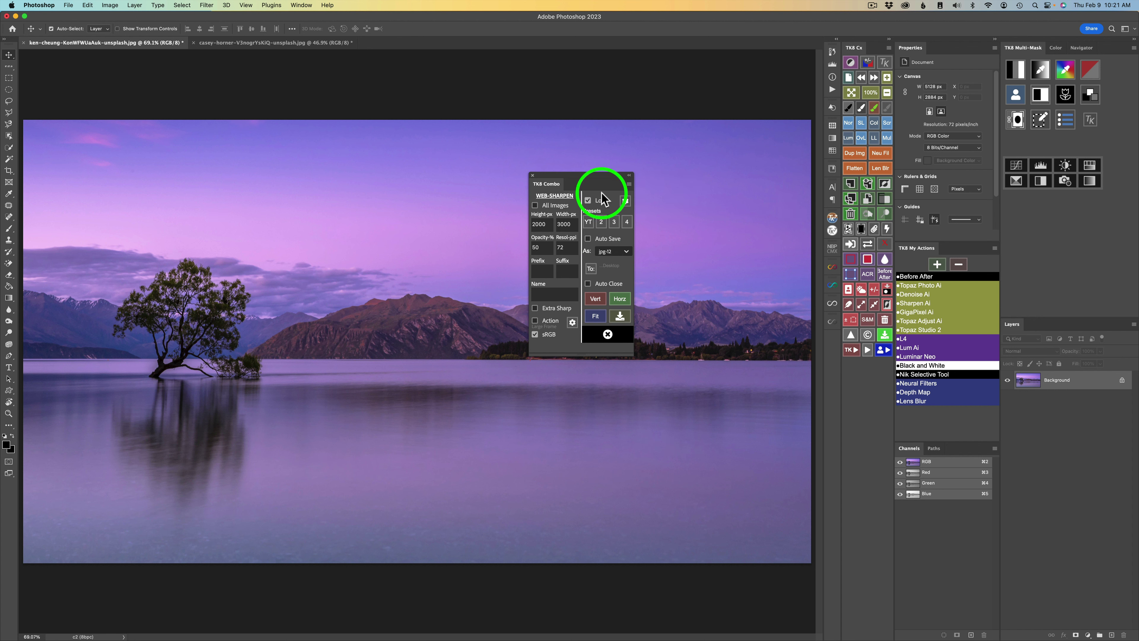
pyautogui.click(850, 333)
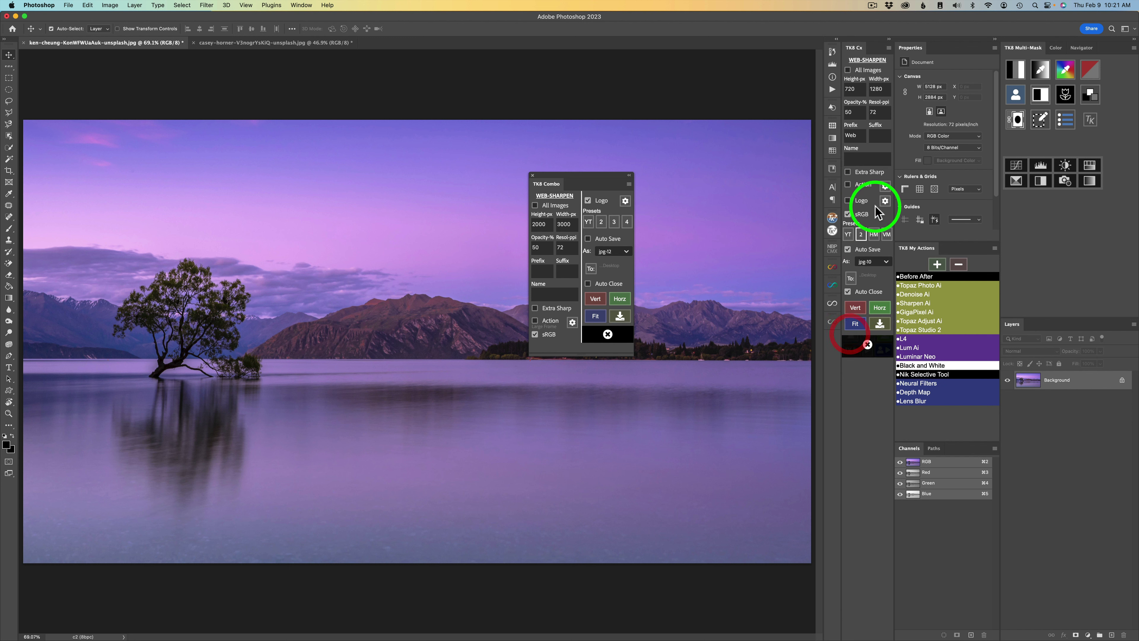
pyautogui.click(868, 345)
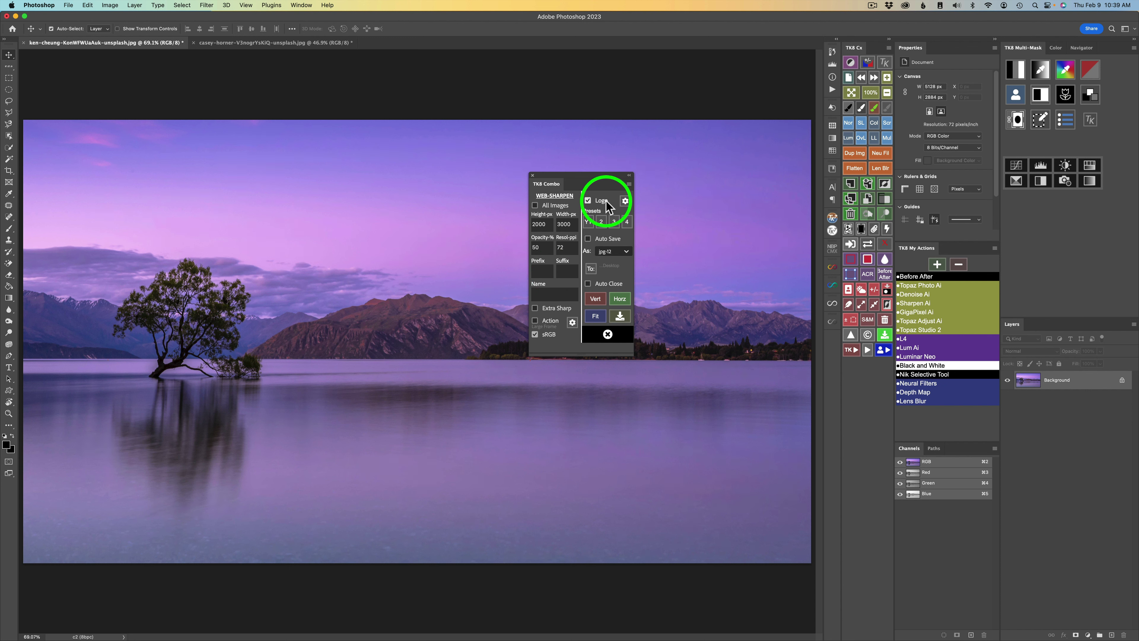
# Turn off the logo and have Web-Sharpen run the Large Frame action afterwards
pyautogui.click(588, 200)
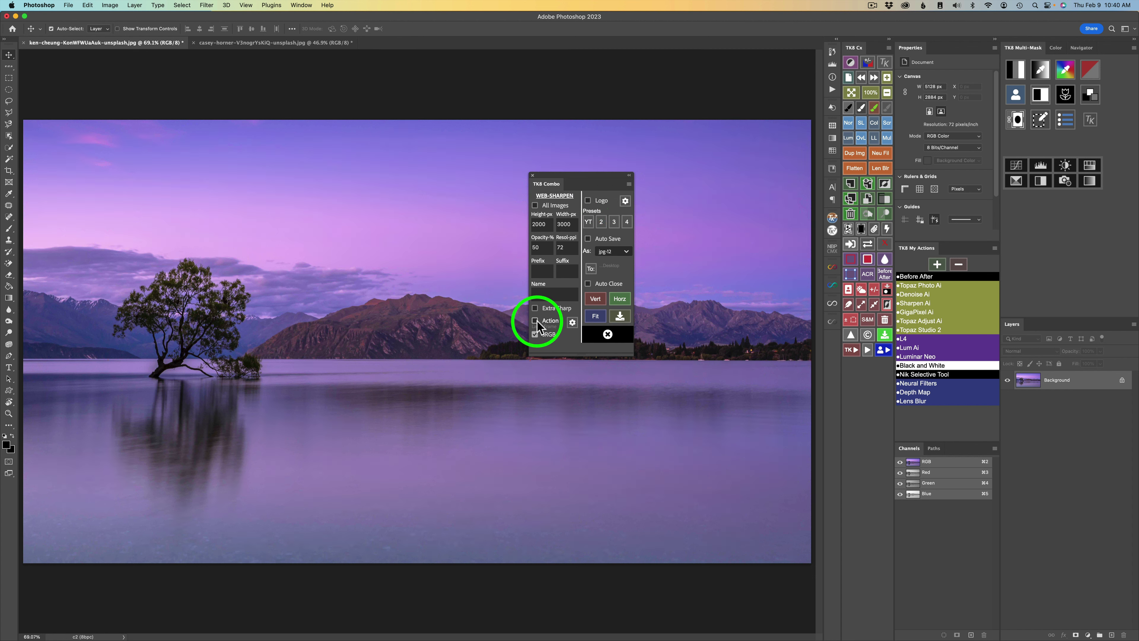
pyautogui.click(572, 322)
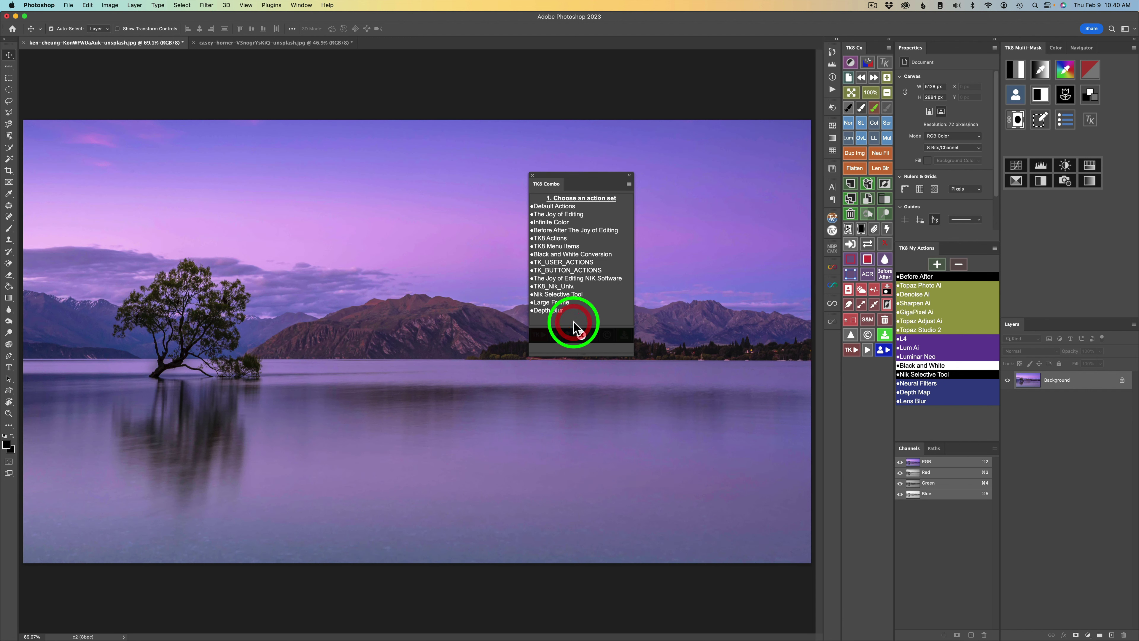
pyautogui.click(559, 303)
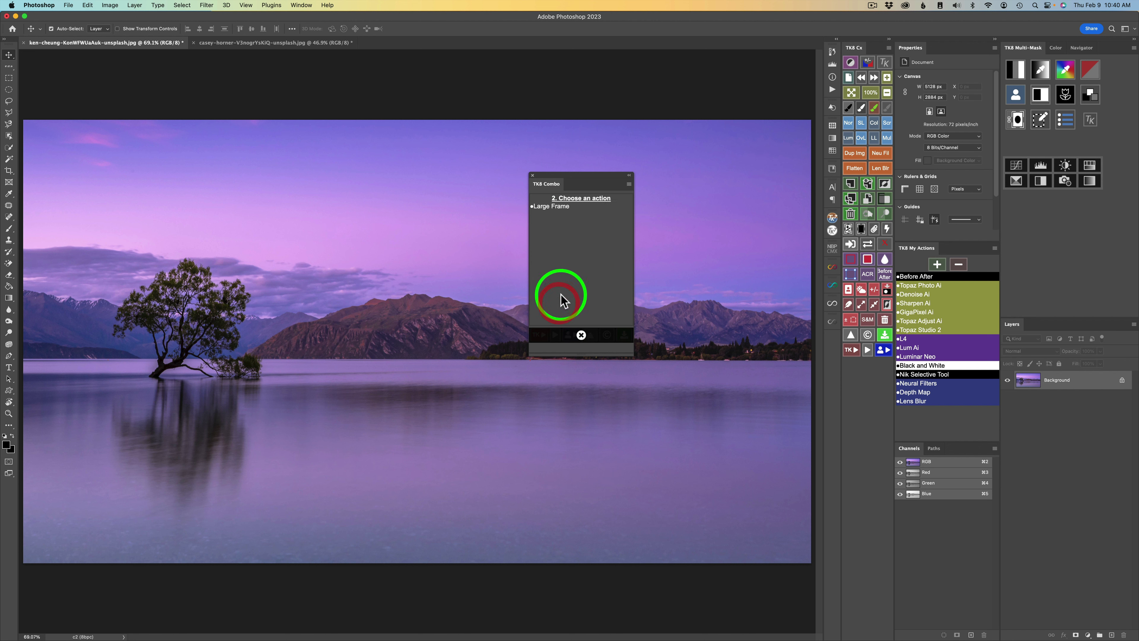
pyautogui.click(552, 205)
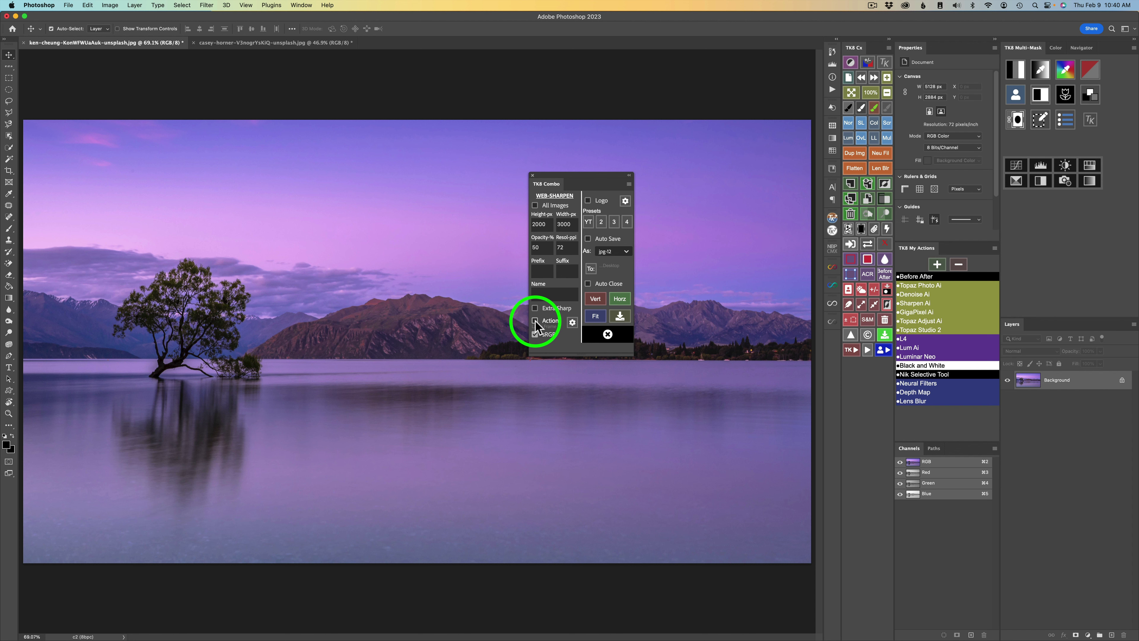
pyautogui.click(596, 316)
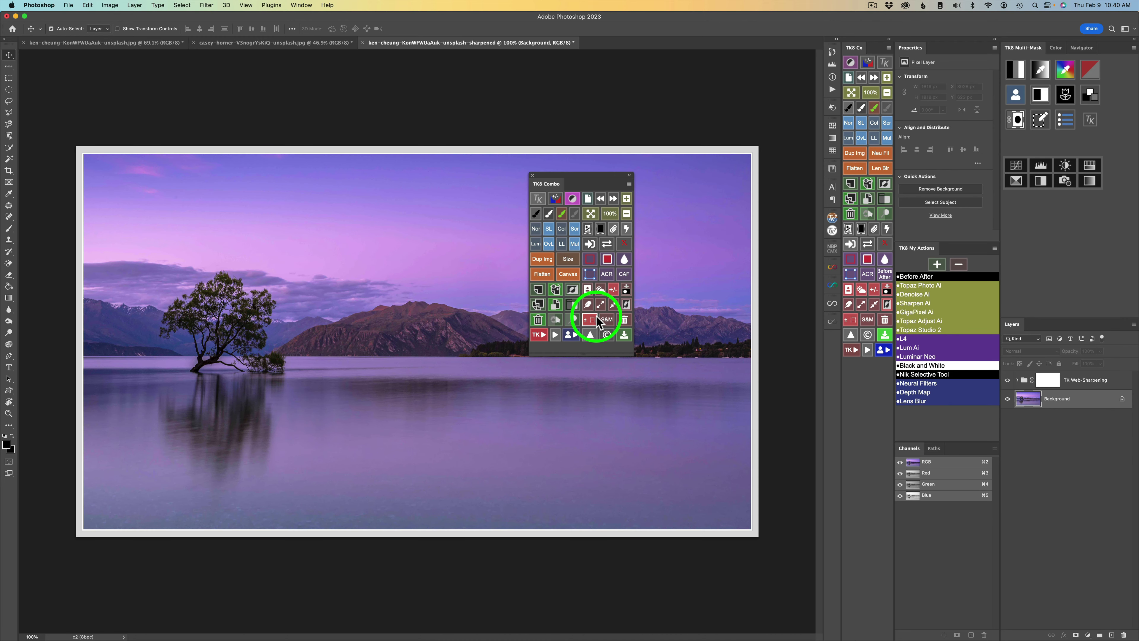
pyautogui.click(362, 41)
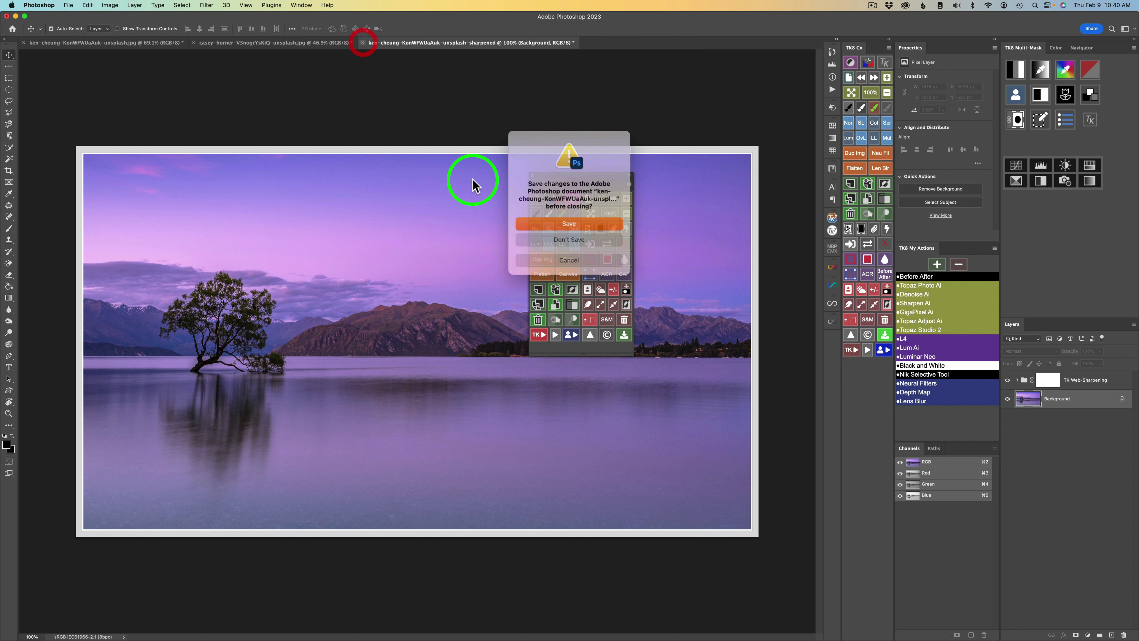
pyautogui.click(581, 239)
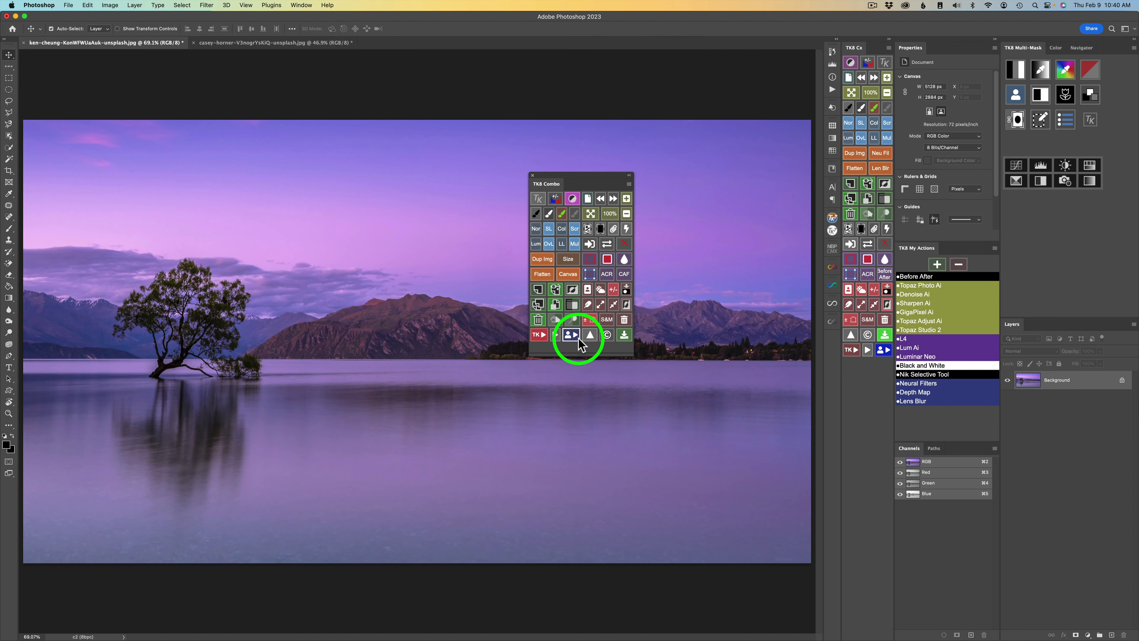
# Pick TheJoyOfEditing 1.psd from Photoshop Scratch SSD > Watermarks as the linked 50% watermark
pyautogui.click(590, 335)
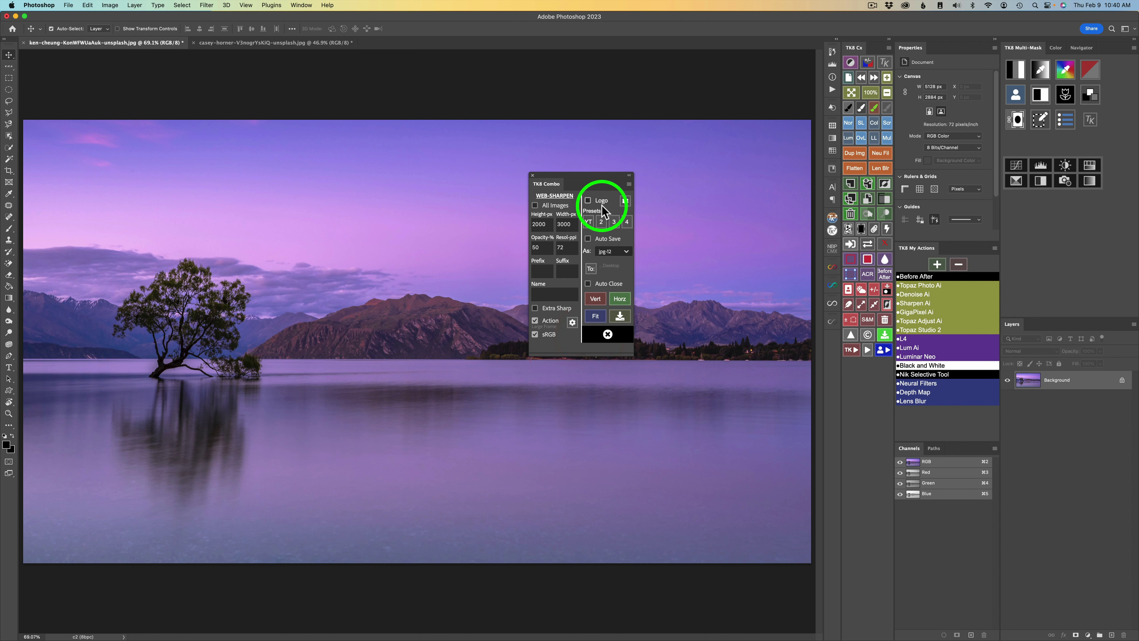
pyautogui.click(626, 201)
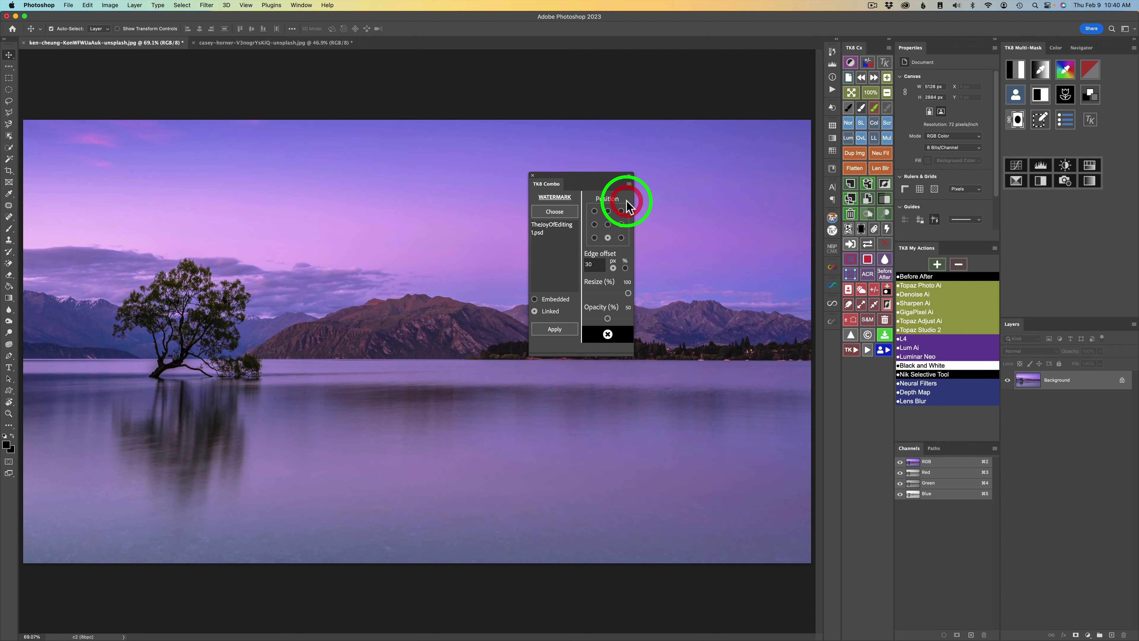
pyautogui.click(560, 212)
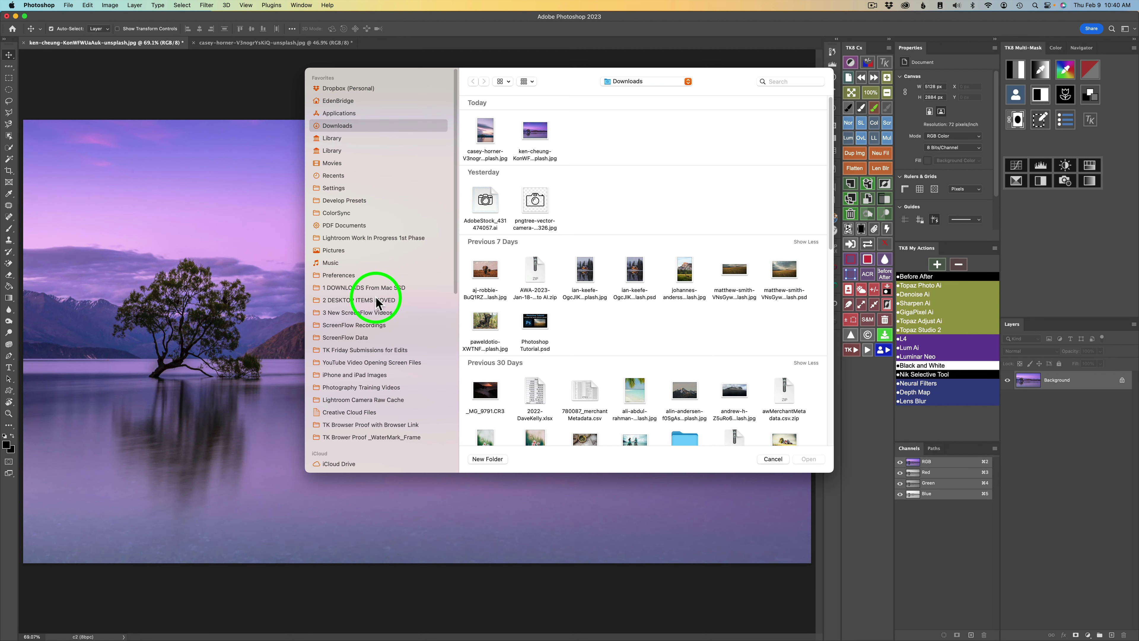
pyautogui.scroll(-5, 374, 264)
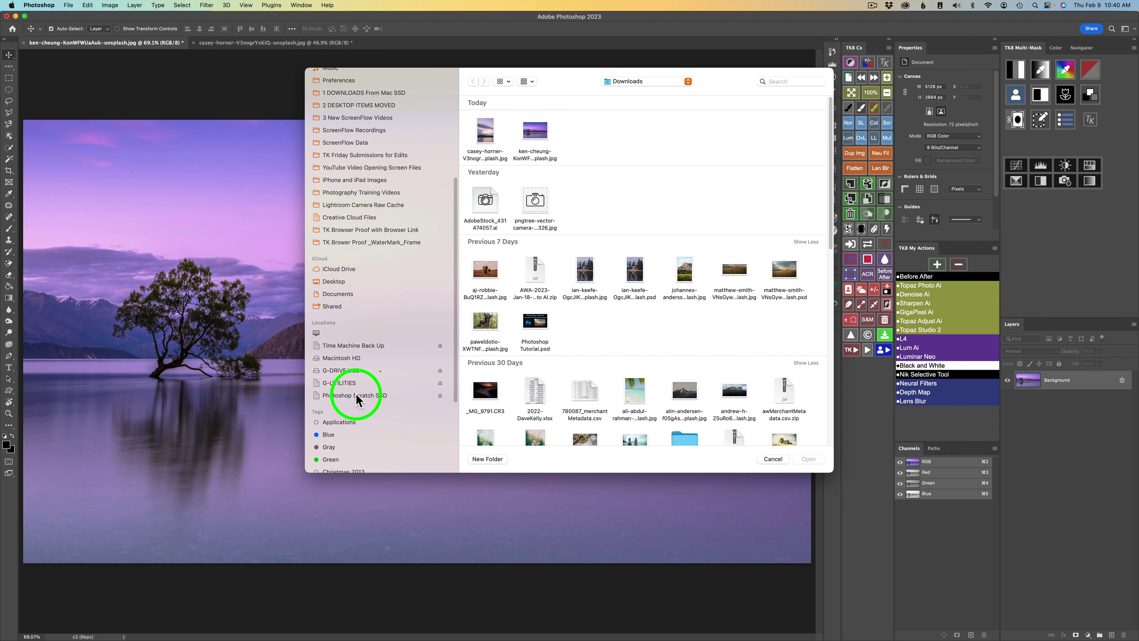
pyautogui.click(356, 394)
pyautogui.doubleClick(492, 140)
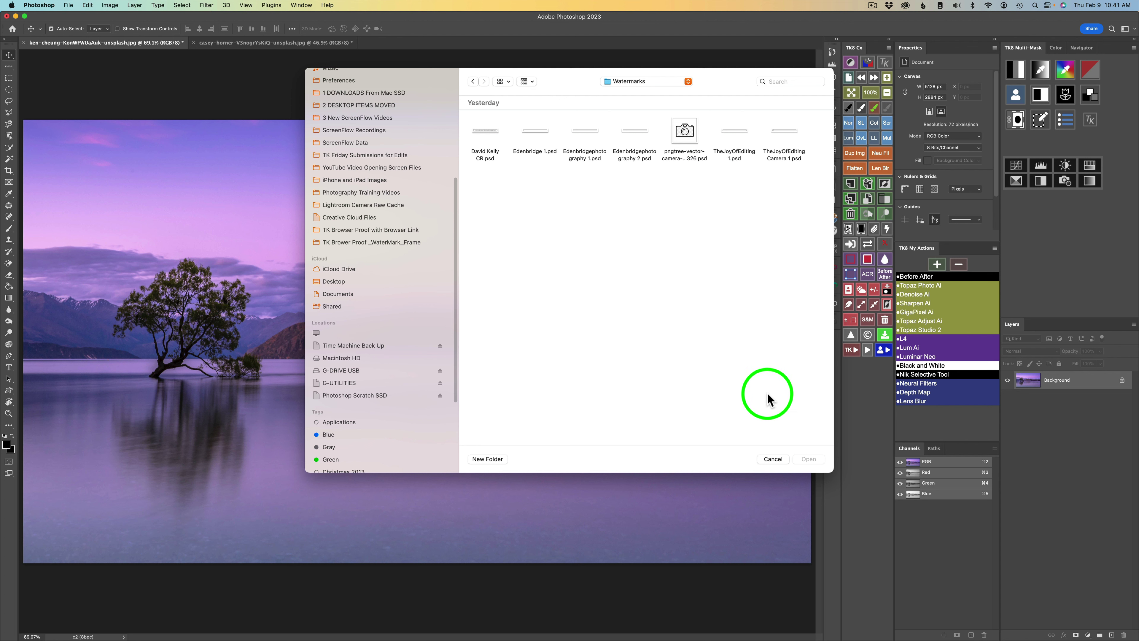
pyautogui.click(772, 459)
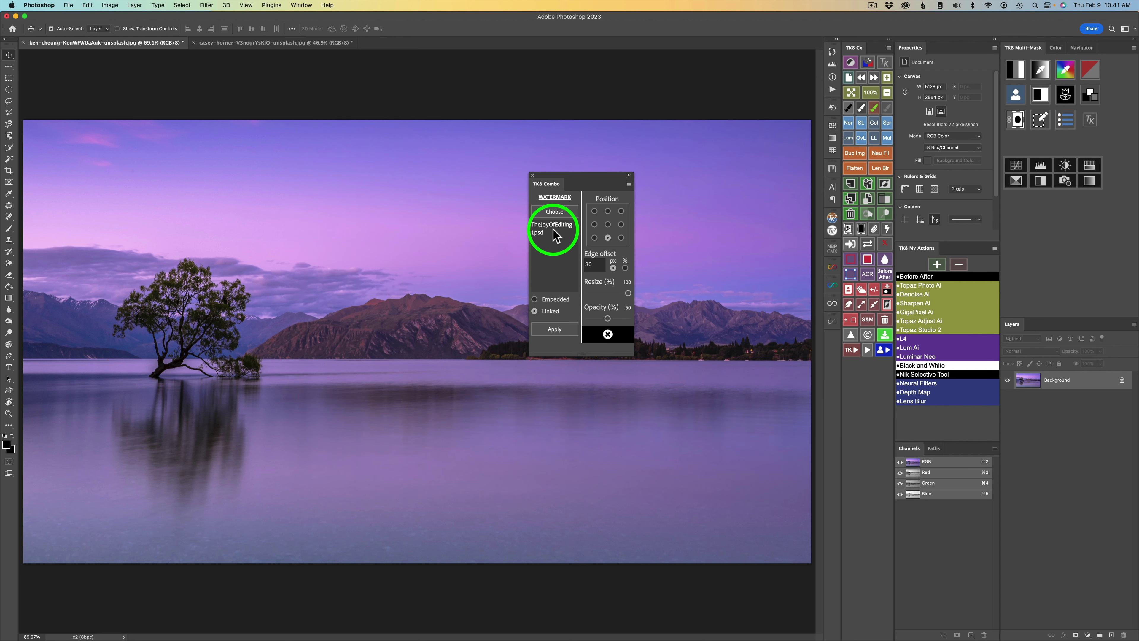
# Apply the 50% linked TheJoyOfEditing 1 watermark along the bottom of the photo
pyautogui.click(558, 328)
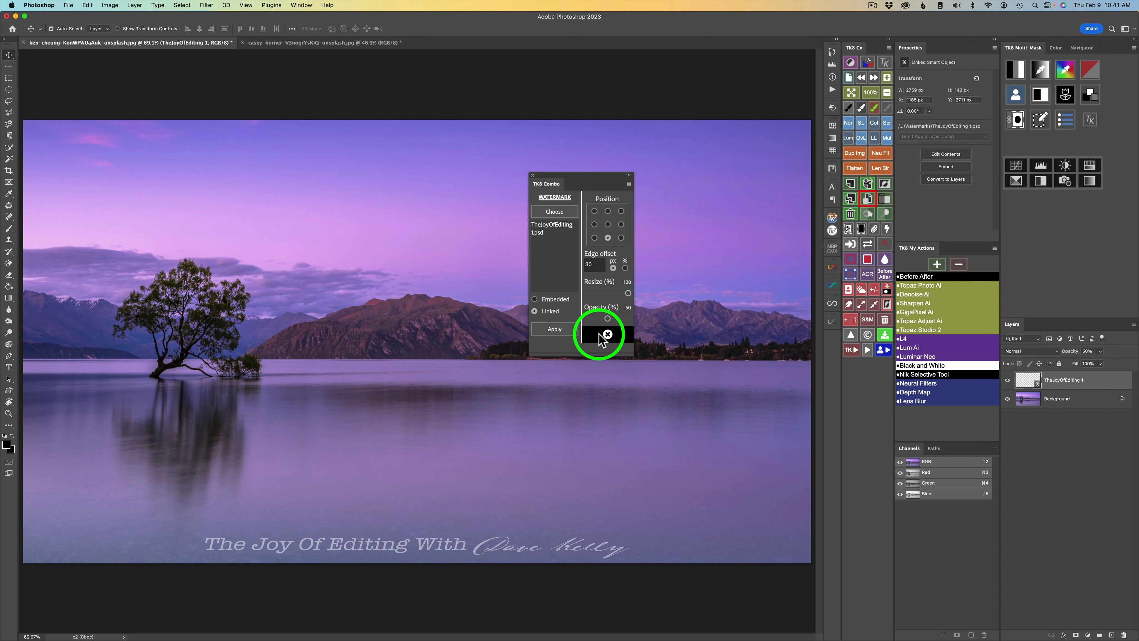
pyautogui.click(607, 334)
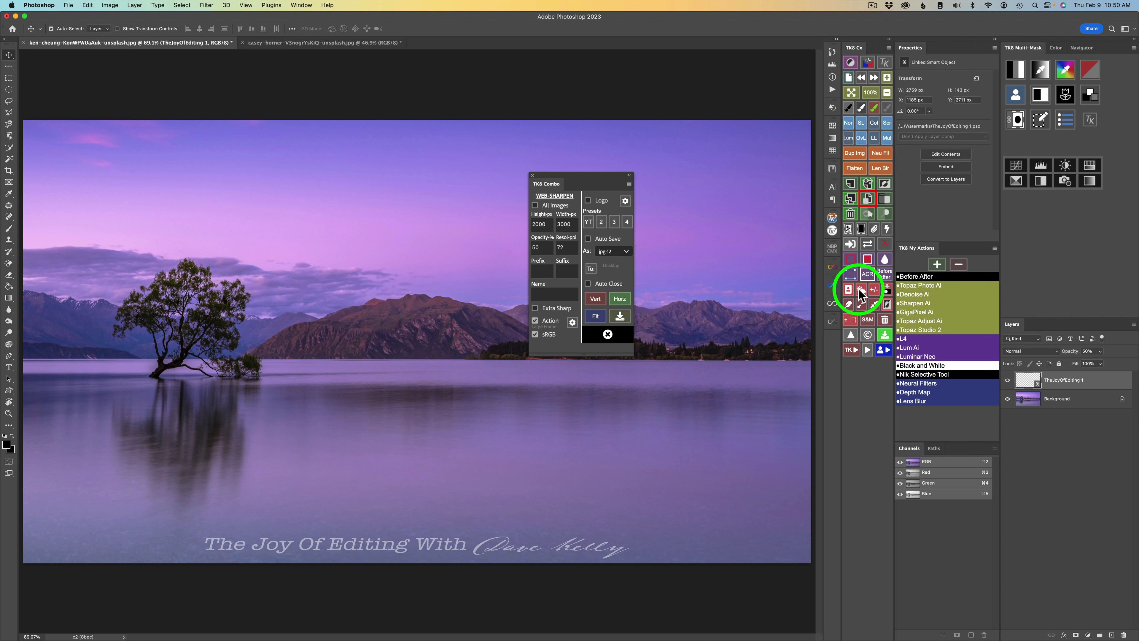
# Show the docked Web-Sharpen settings: 720 × 1280 px, Web prefix, sRGB, jpg-10
pyautogui.click(850, 334)
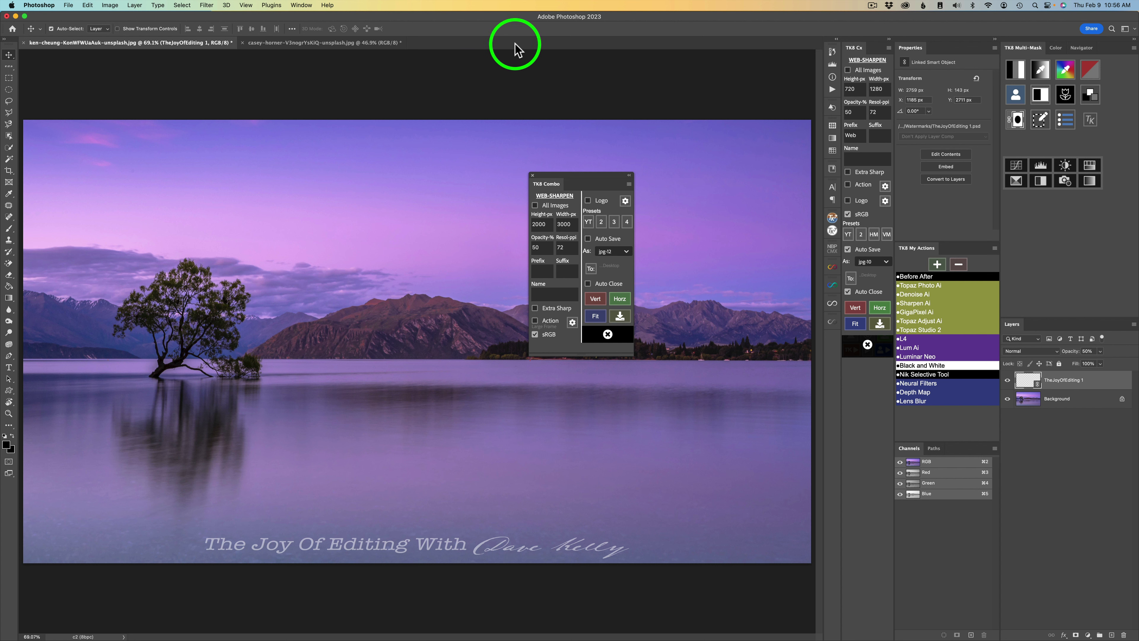
pyautogui.click(591, 270)
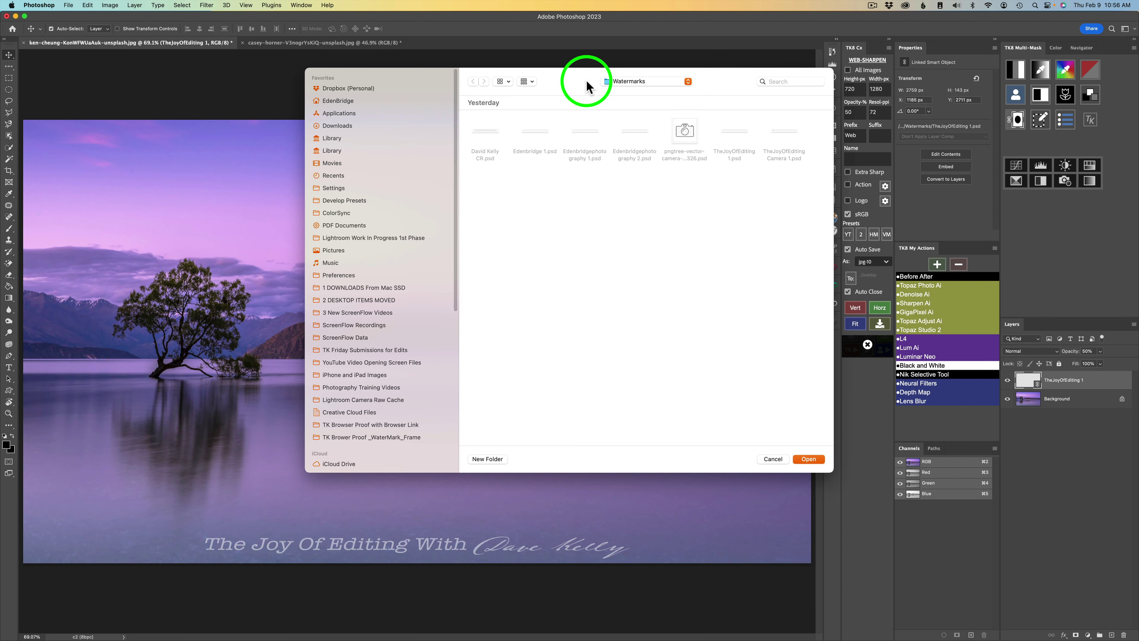
pyautogui.click(775, 458)
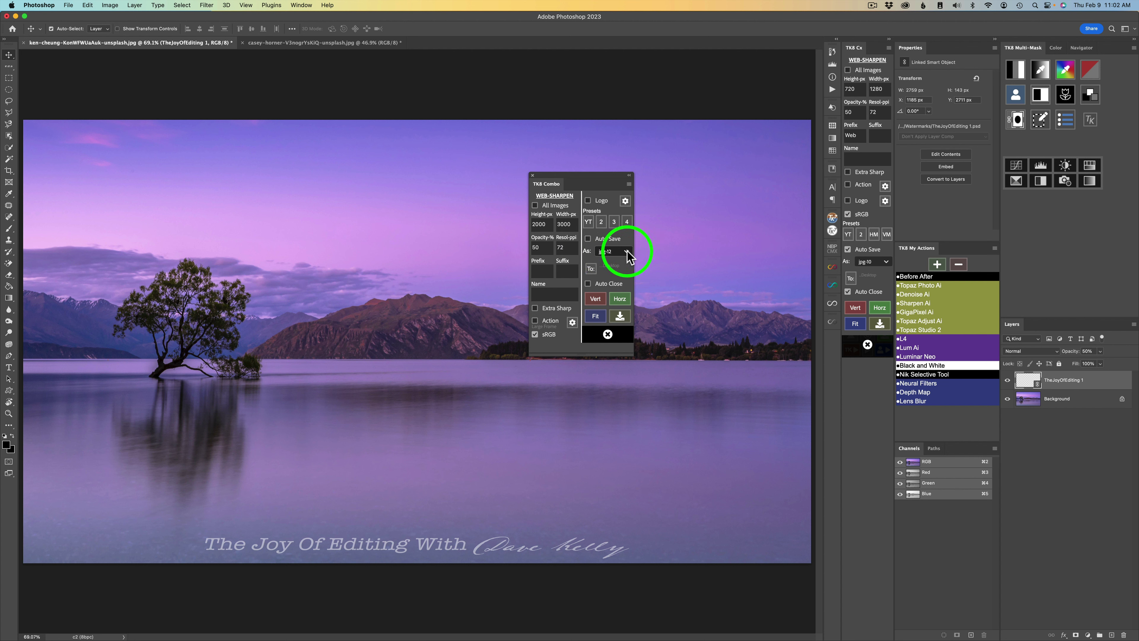
# Change the Web-Sharpen save format from jpg-12 to jpg-10
pyautogui.click(628, 253)
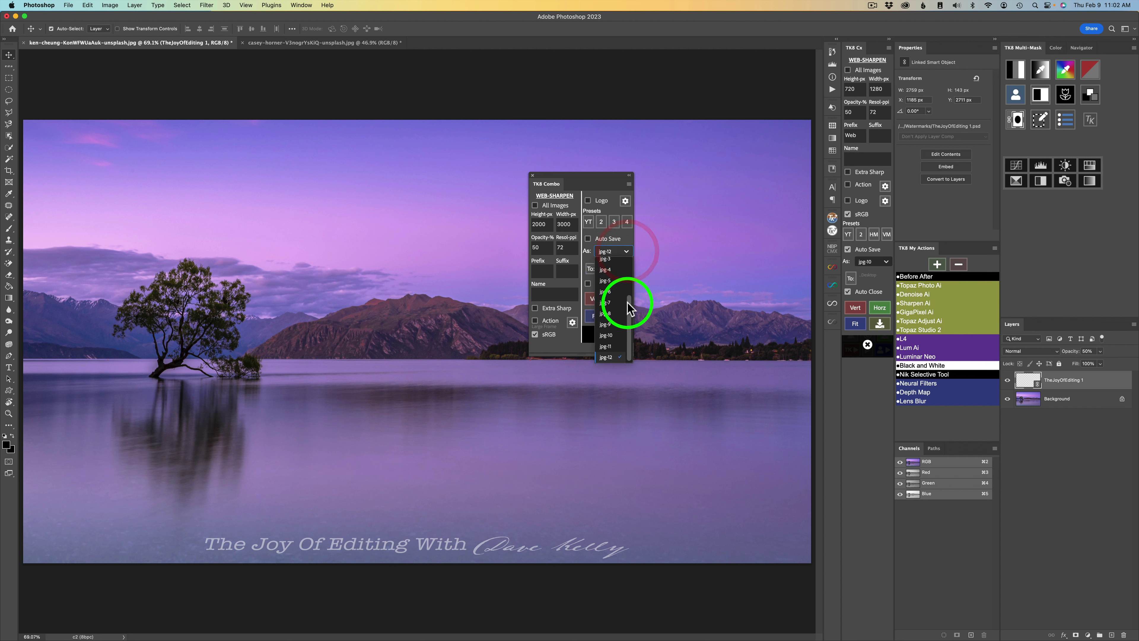
pyautogui.moveTo(630, 315); pyautogui.dragTo(630, 256)
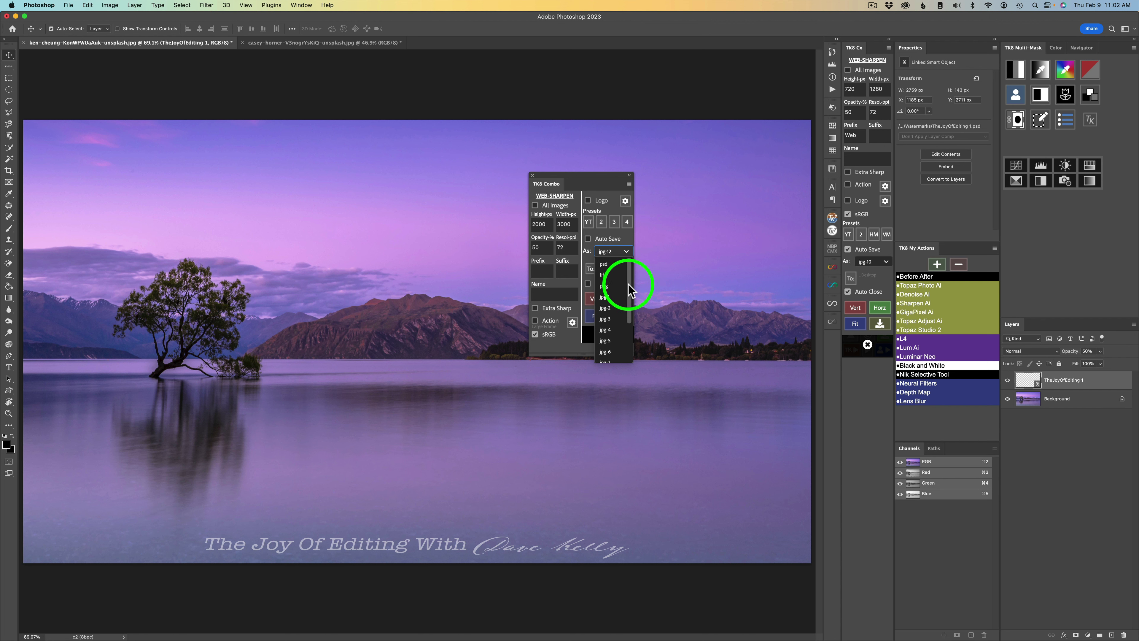
pyautogui.scroll(-2, 628, 278)
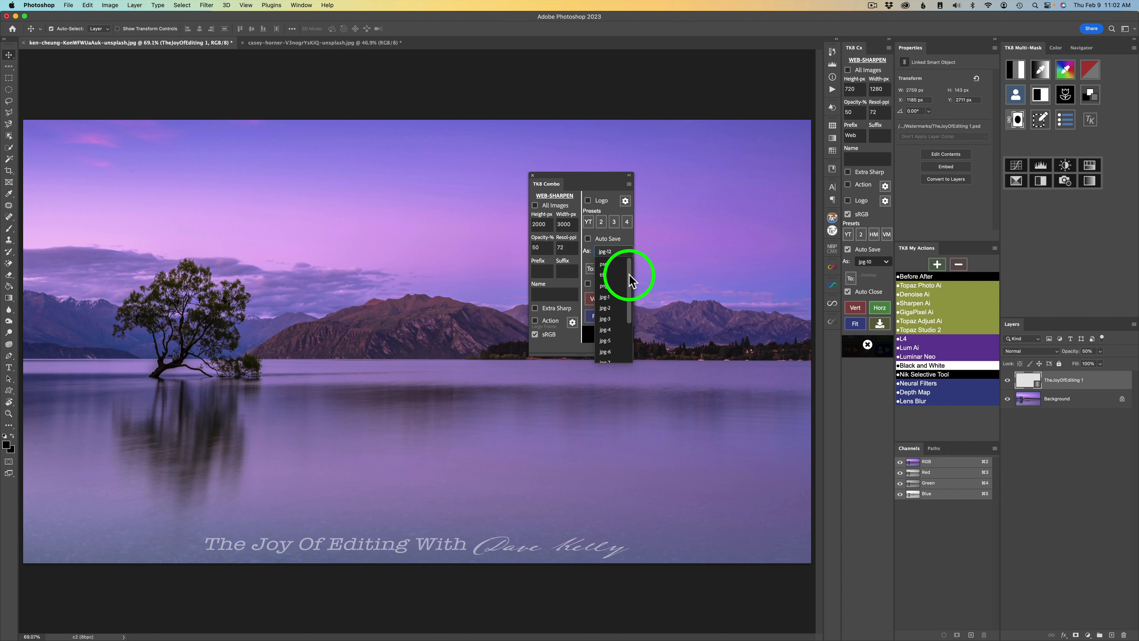
pyautogui.moveTo(629, 287); pyautogui.dragTo(628, 323)
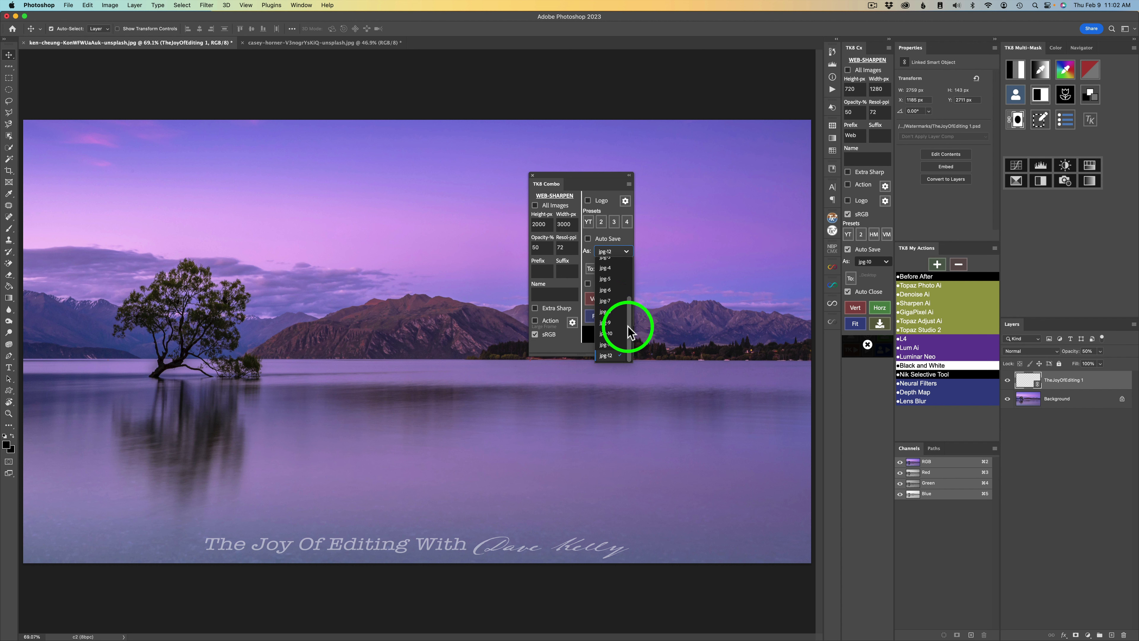
pyautogui.click(610, 334)
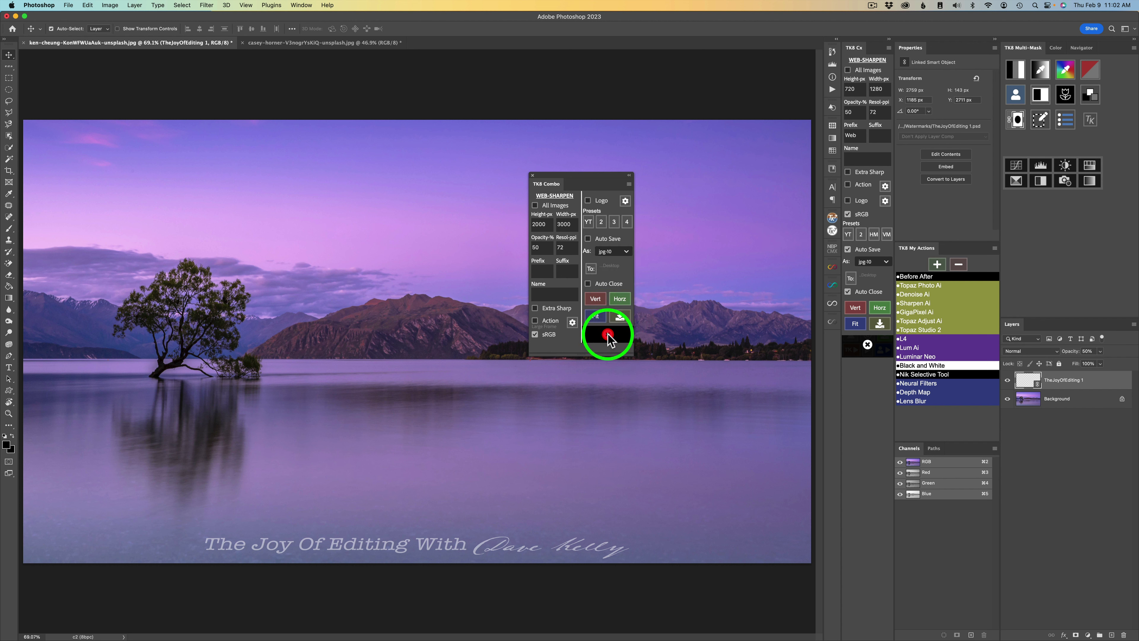
pyautogui.click(627, 255)
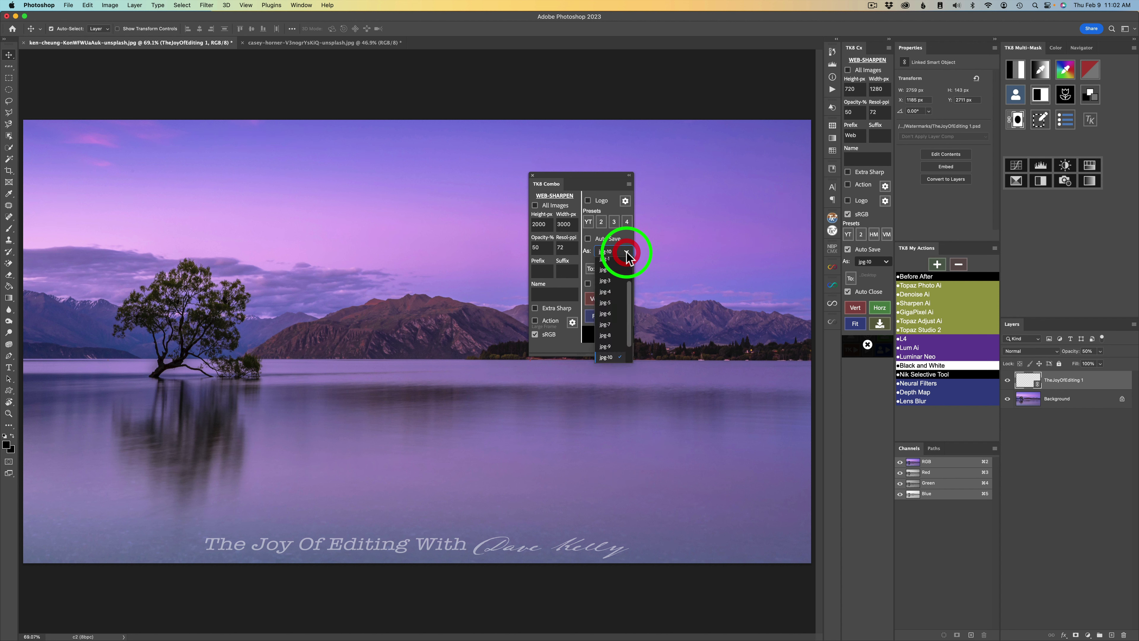
pyautogui.moveTo(630, 314); pyautogui.dragTo(628, 331)
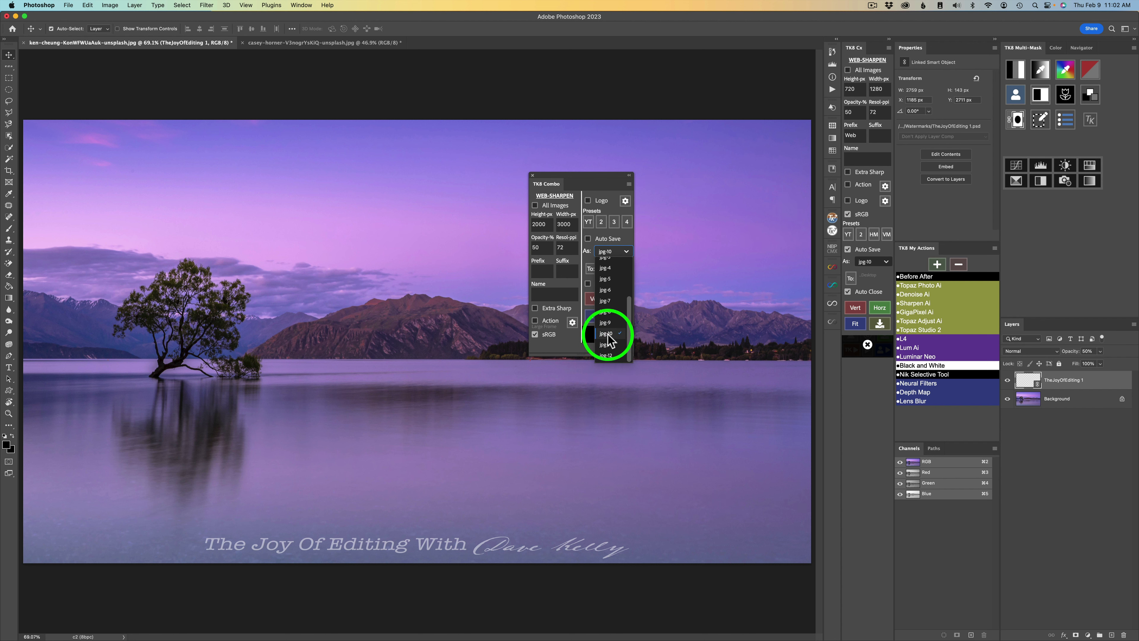
# Keep jpg-10 and select the TheJoyOfEditing 1 watermark layer in the Layers panel
pyautogui.click(627, 230)
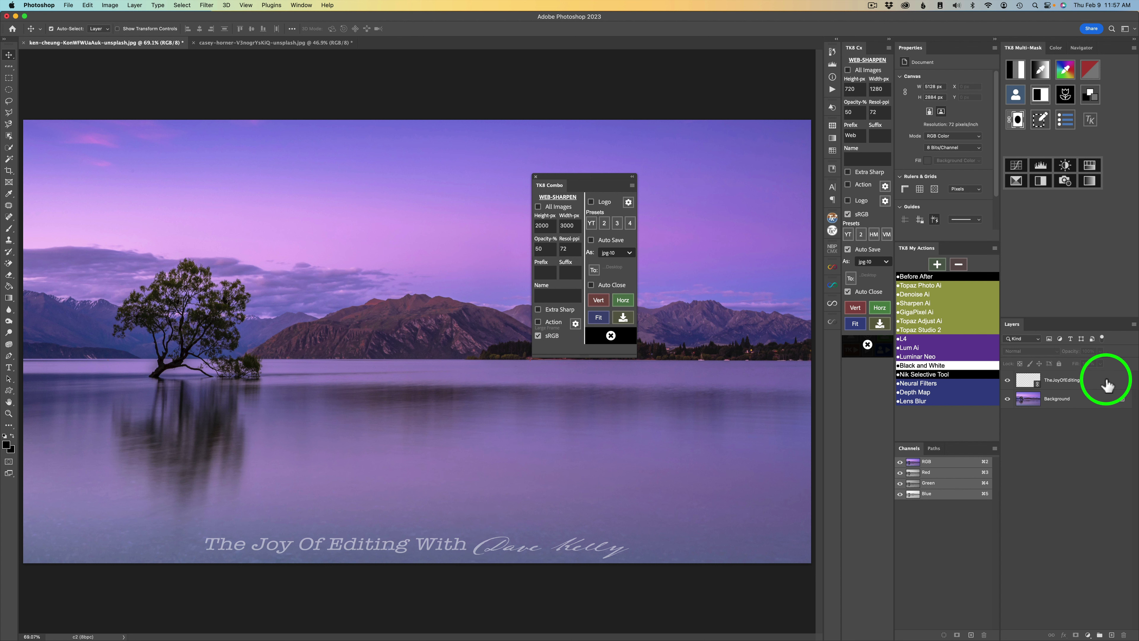
pyautogui.click(1097, 385)
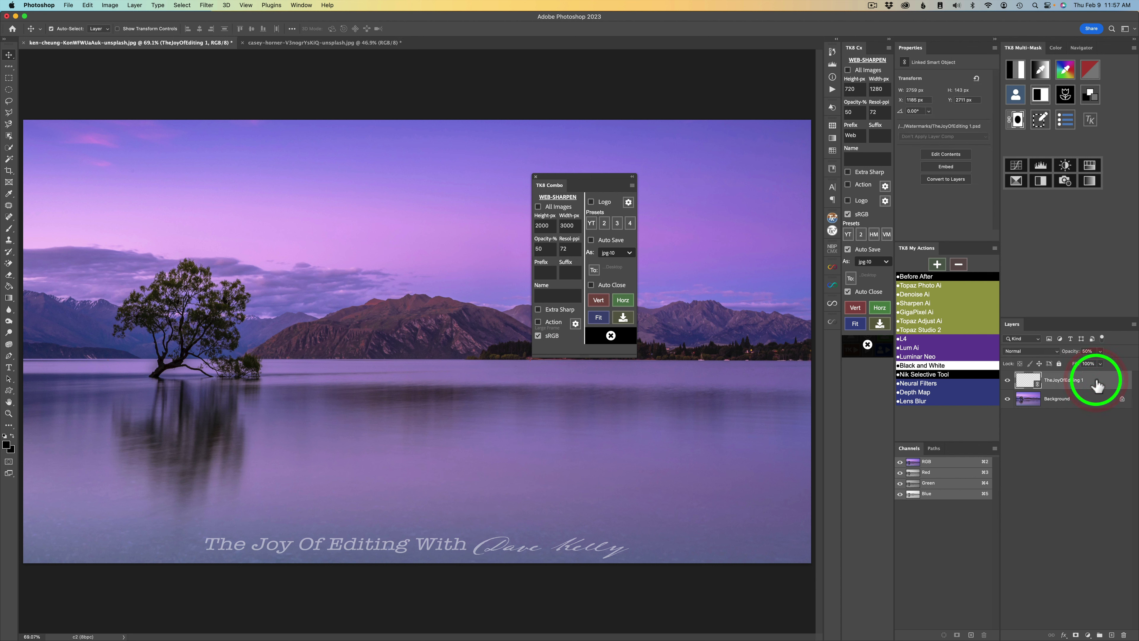
# Delete the TheJoyOfEditing 1 watermark layer, leaving only the Background
pyautogui.click(610, 335)
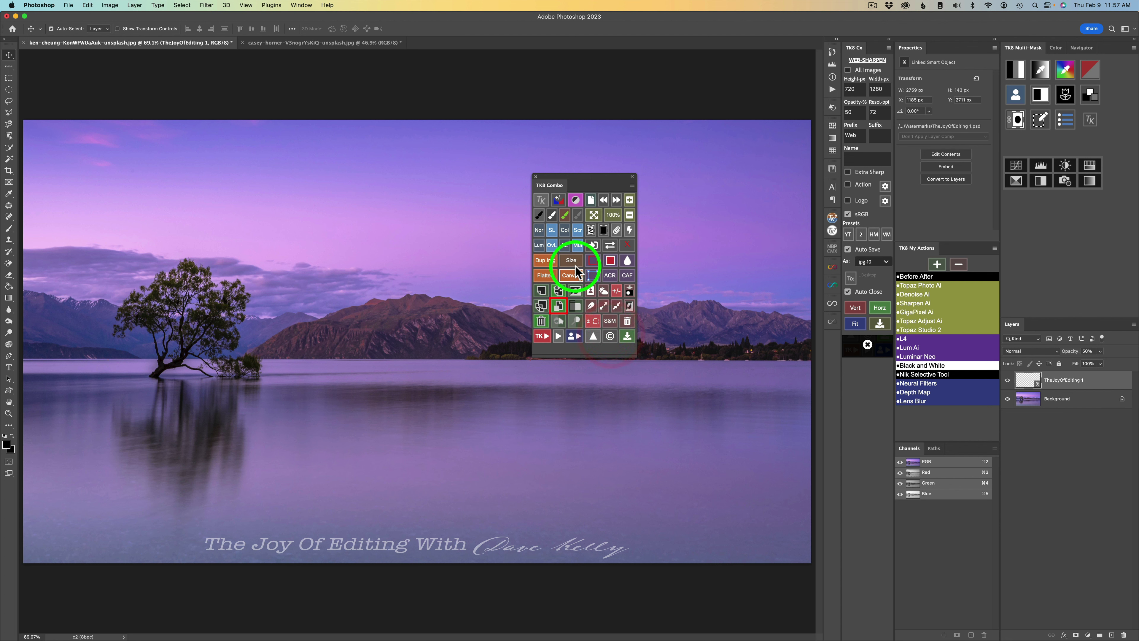
pyautogui.click(541, 320)
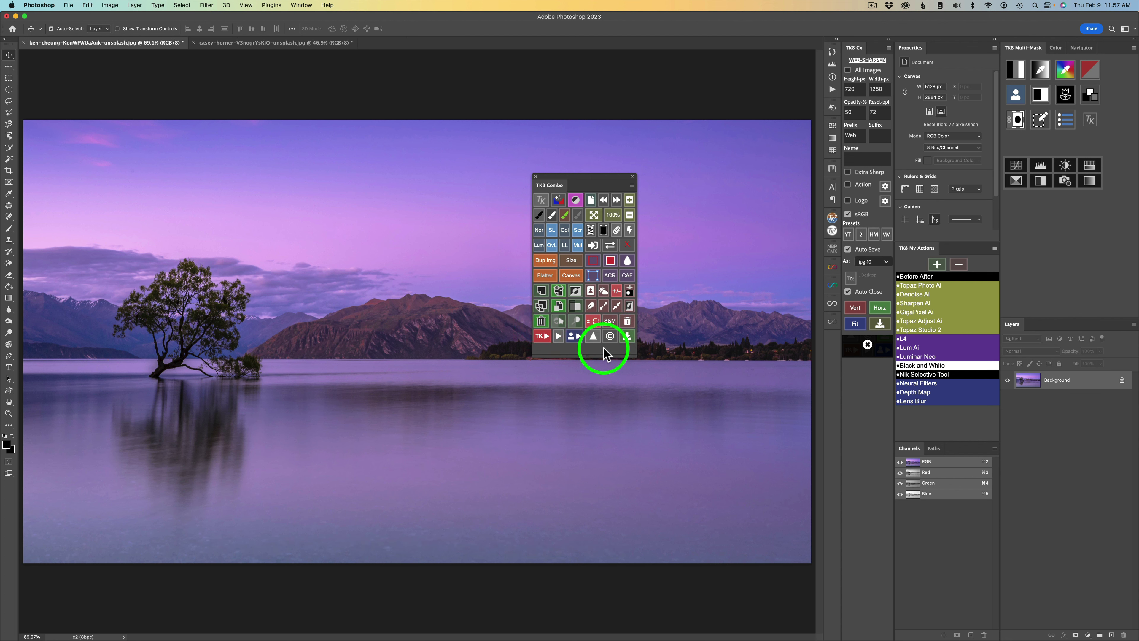
pyautogui.click(594, 336)
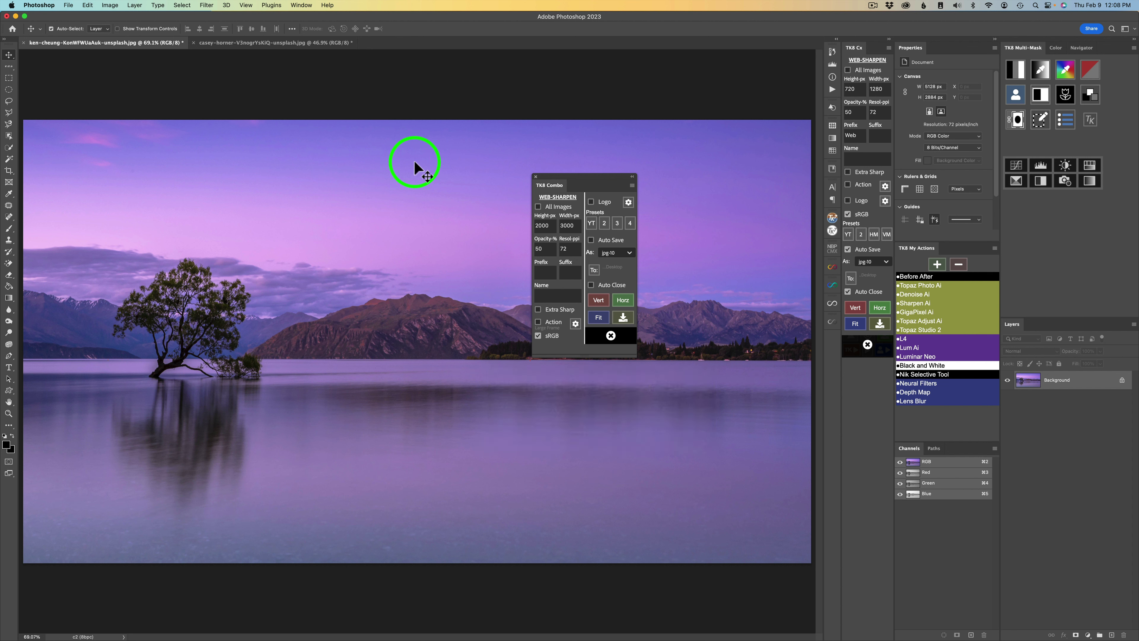
pyautogui.click(610, 335)
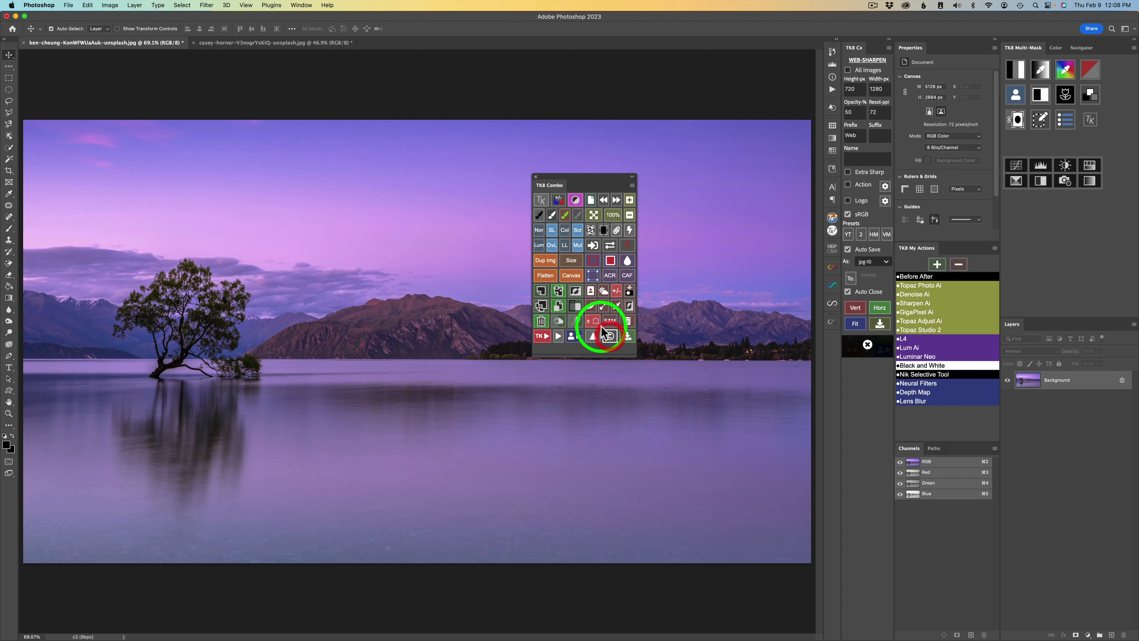
pyautogui.click(571, 260)
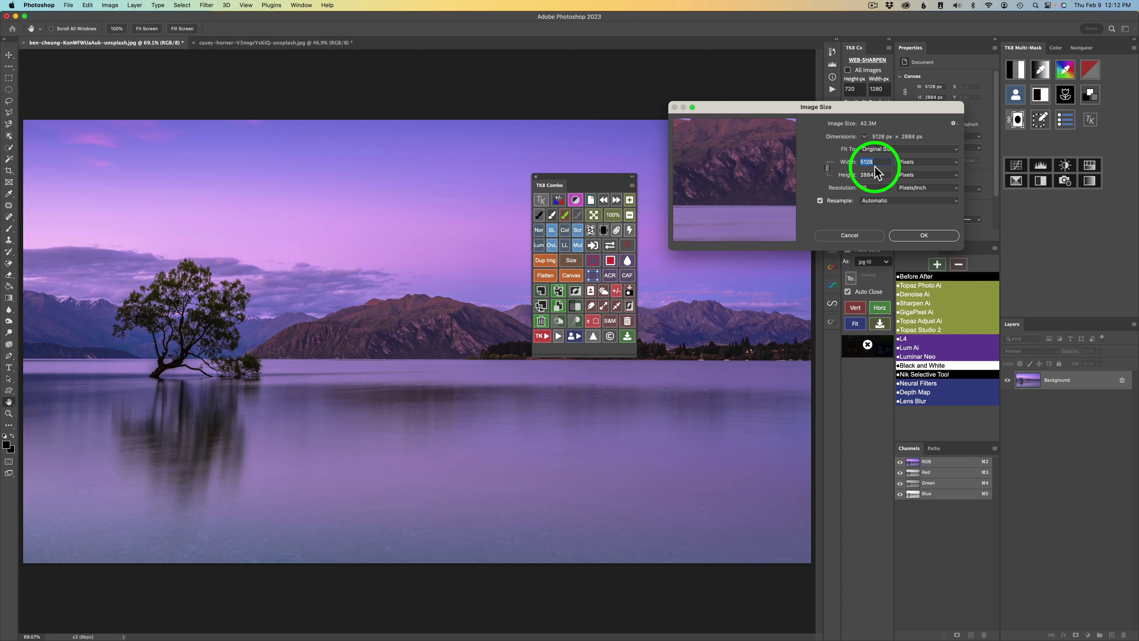
pyautogui.click(848, 236)
pyautogui.click(596, 336)
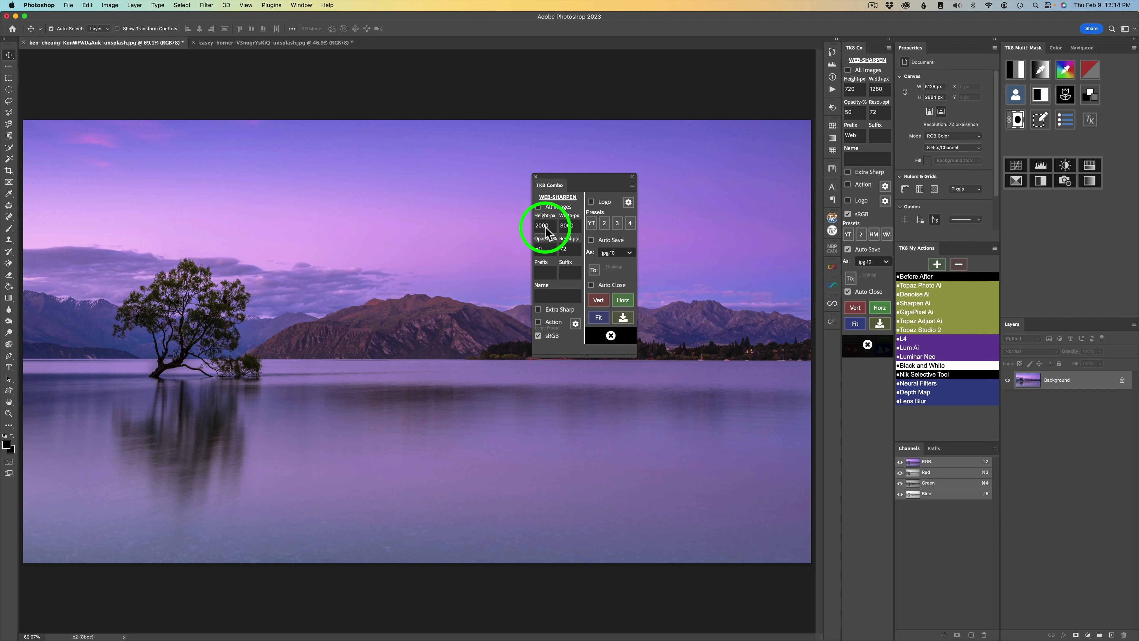
pyautogui.click(600, 300)
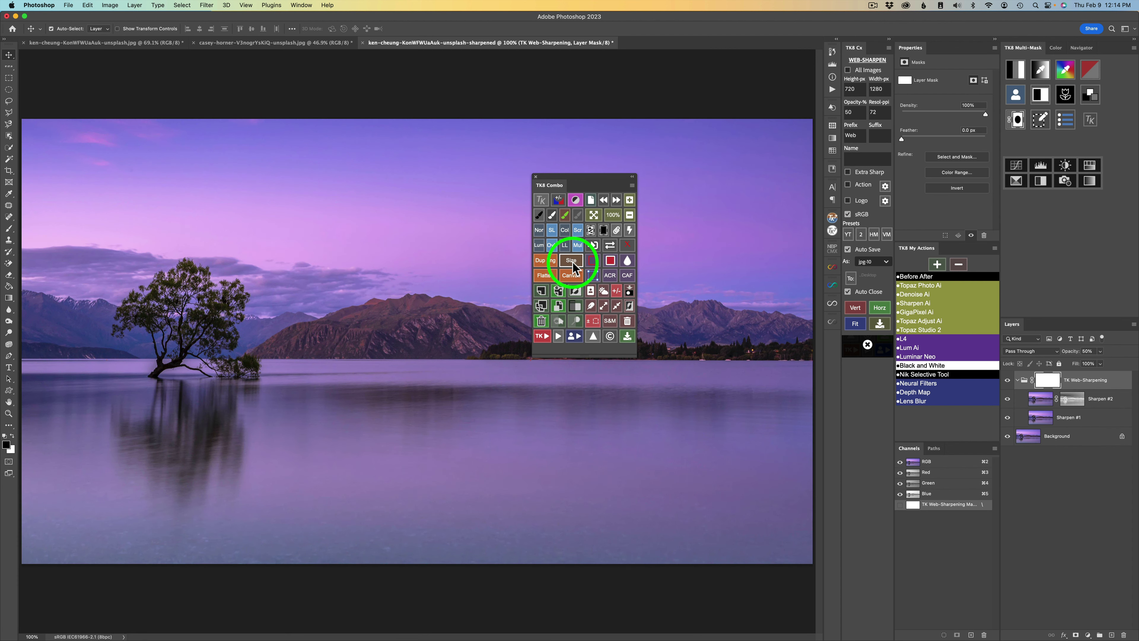
pyautogui.click(571, 261)
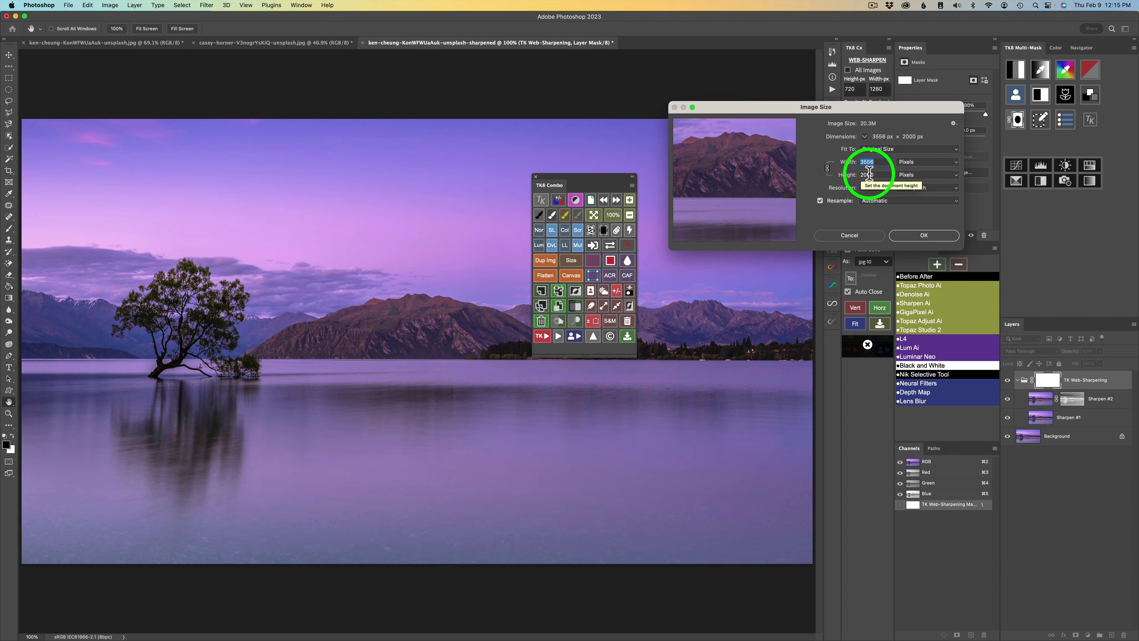
pyautogui.click(850, 235)
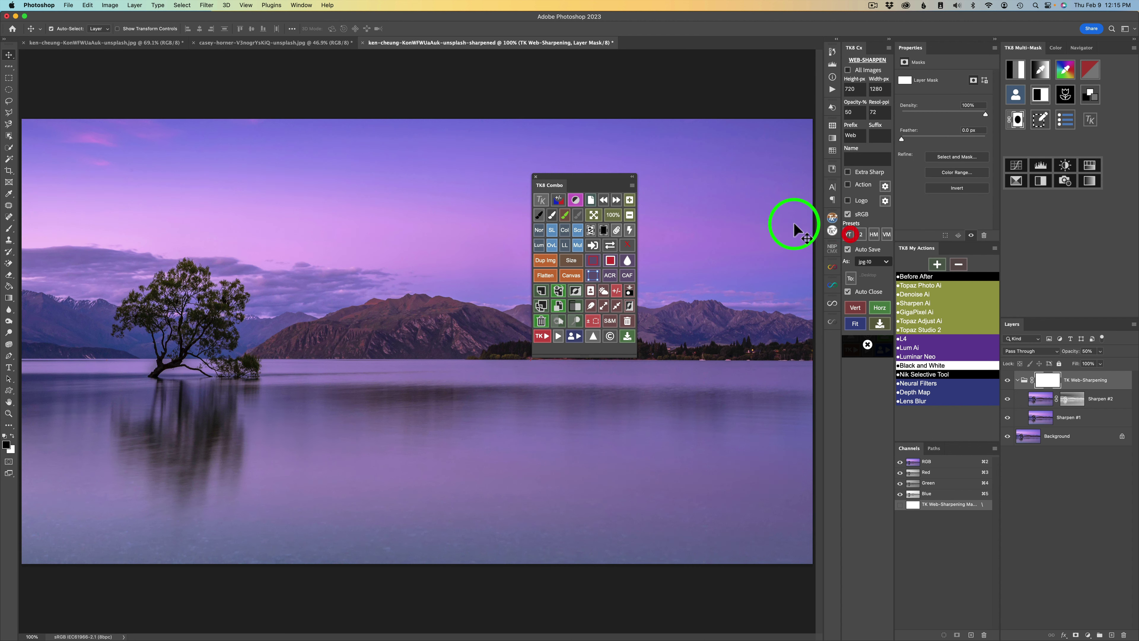
pyautogui.click(363, 42)
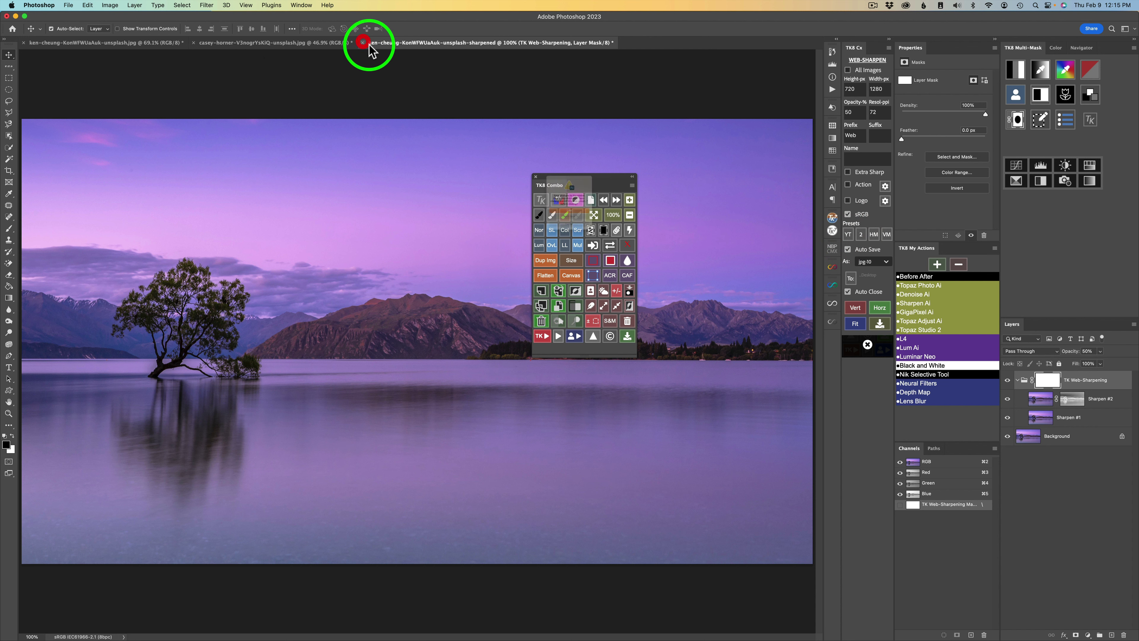
pyautogui.click(582, 240)
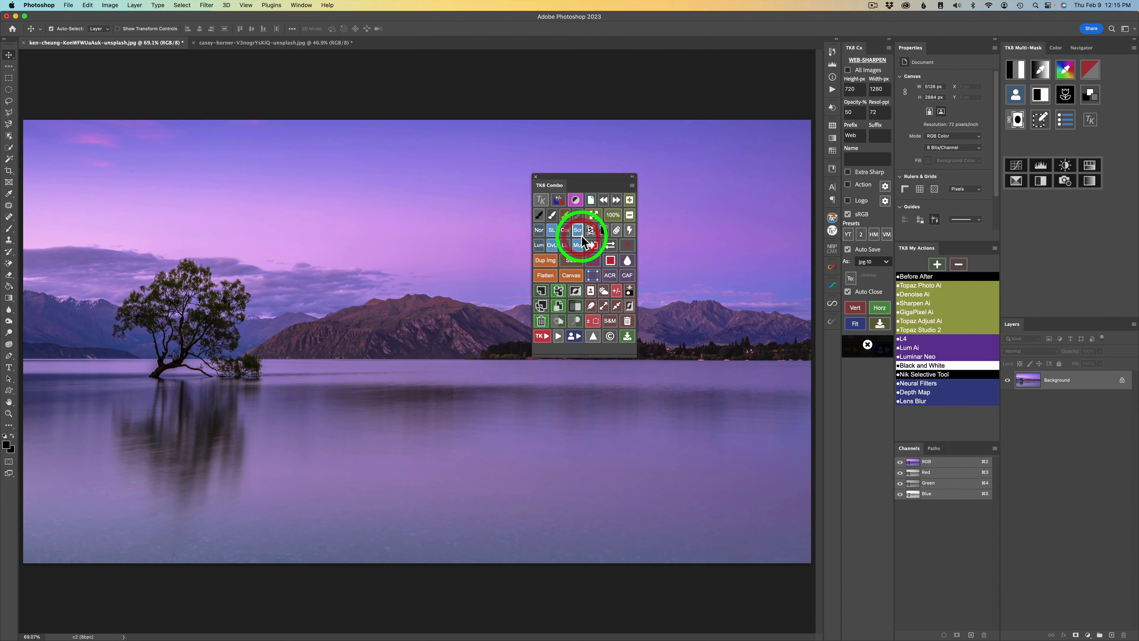
pyautogui.click(593, 336)
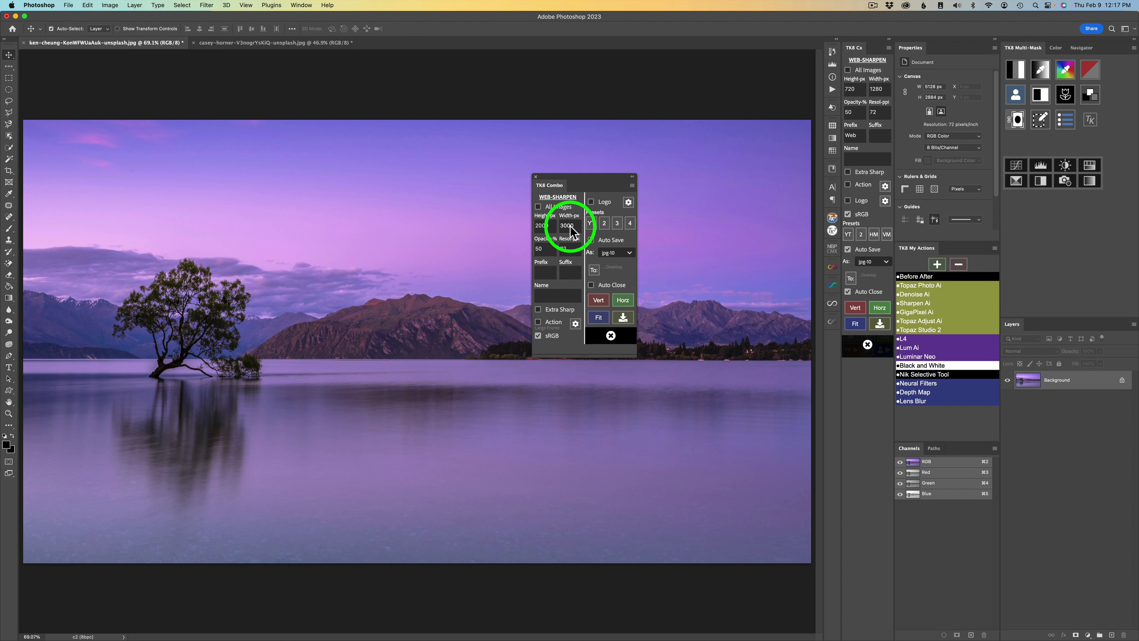
pyautogui.click(622, 299)
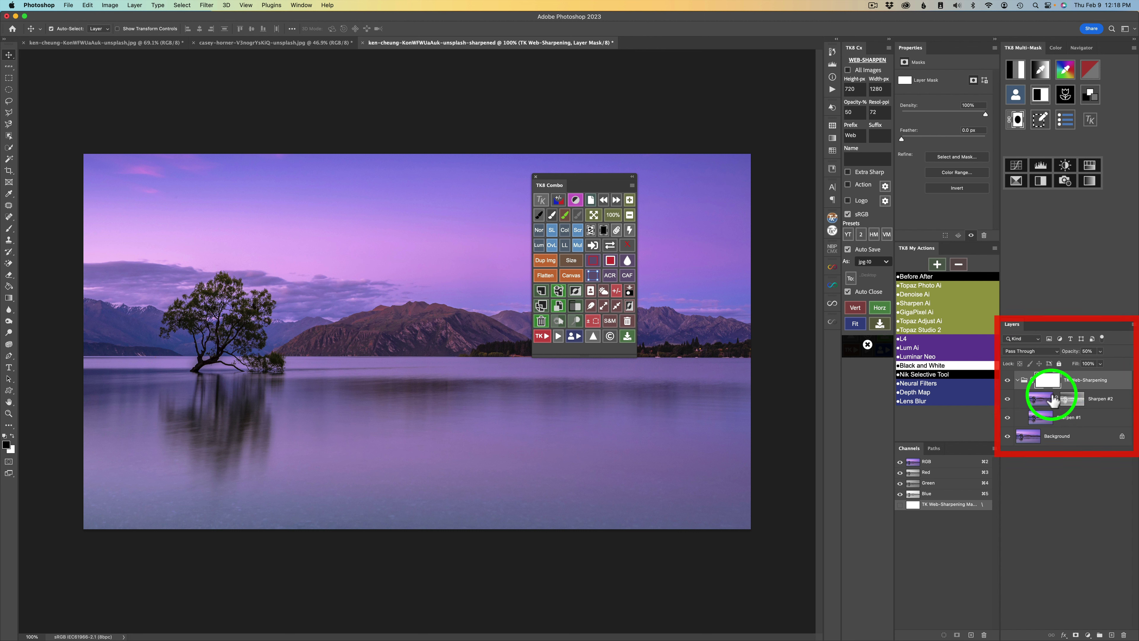
pyautogui.click(572, 259)
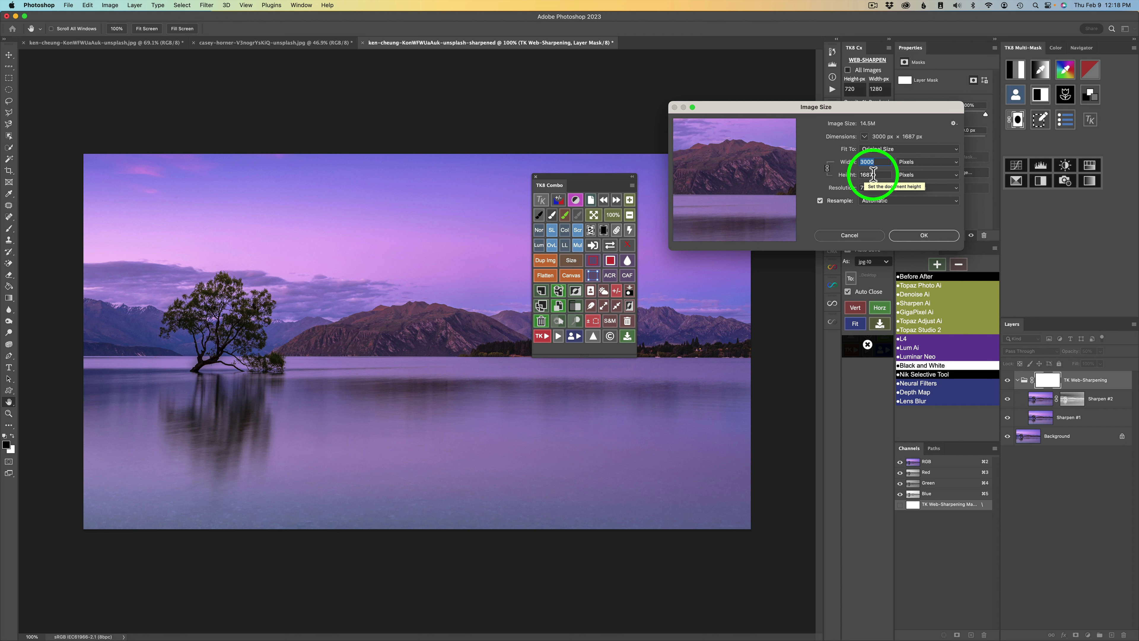
pyautogui.click(861, 237)
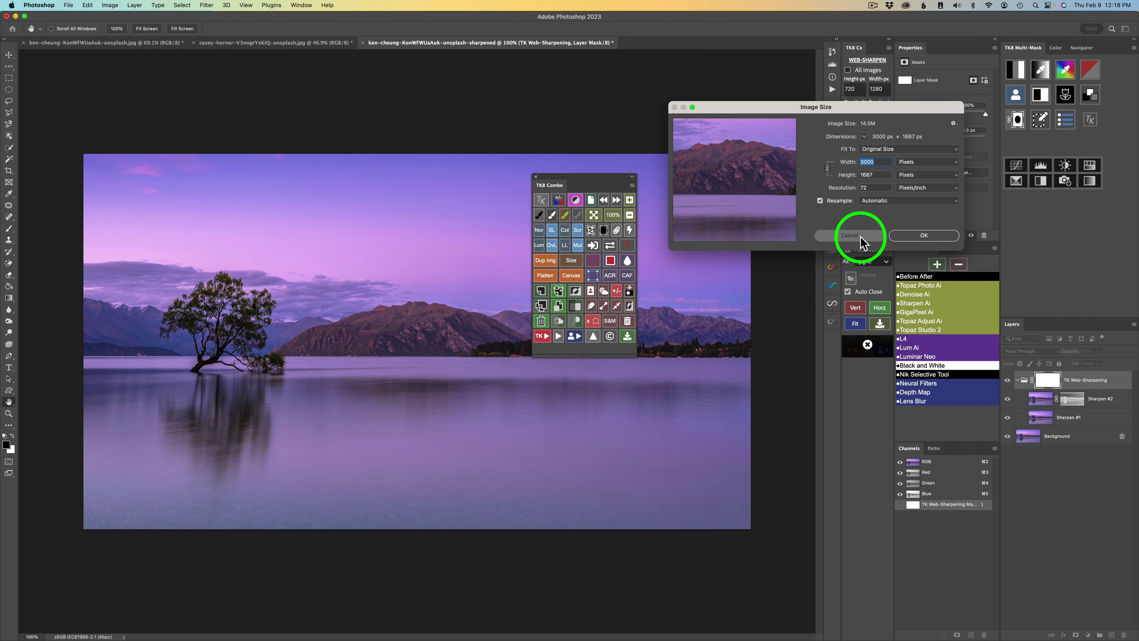
pyautogui.click(364, 42)
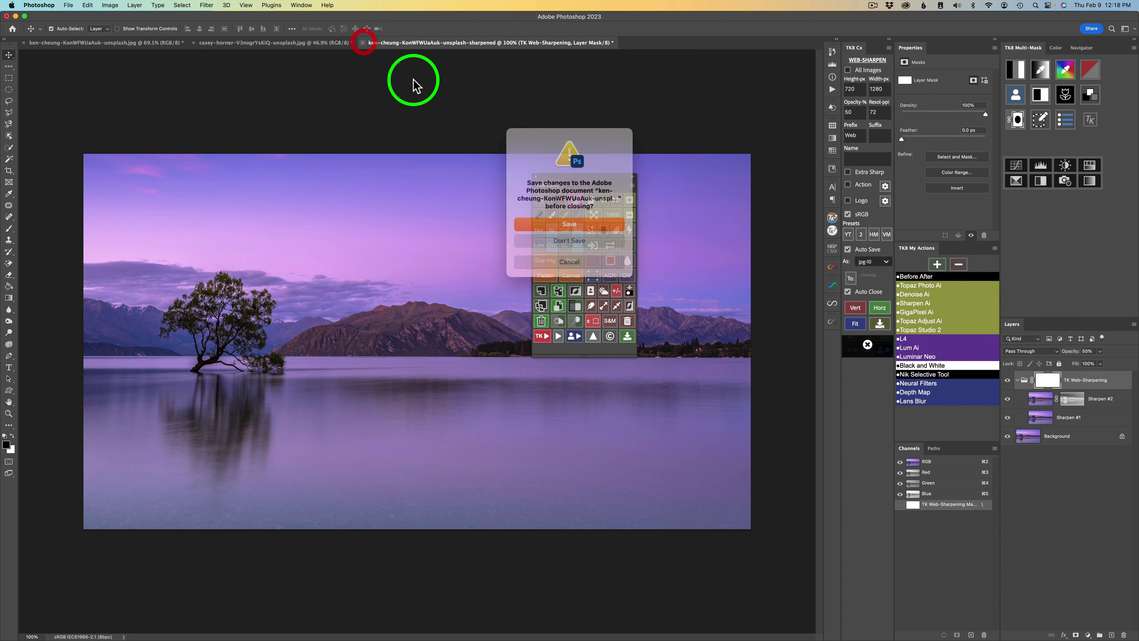
pyautogui.click(570, 238)
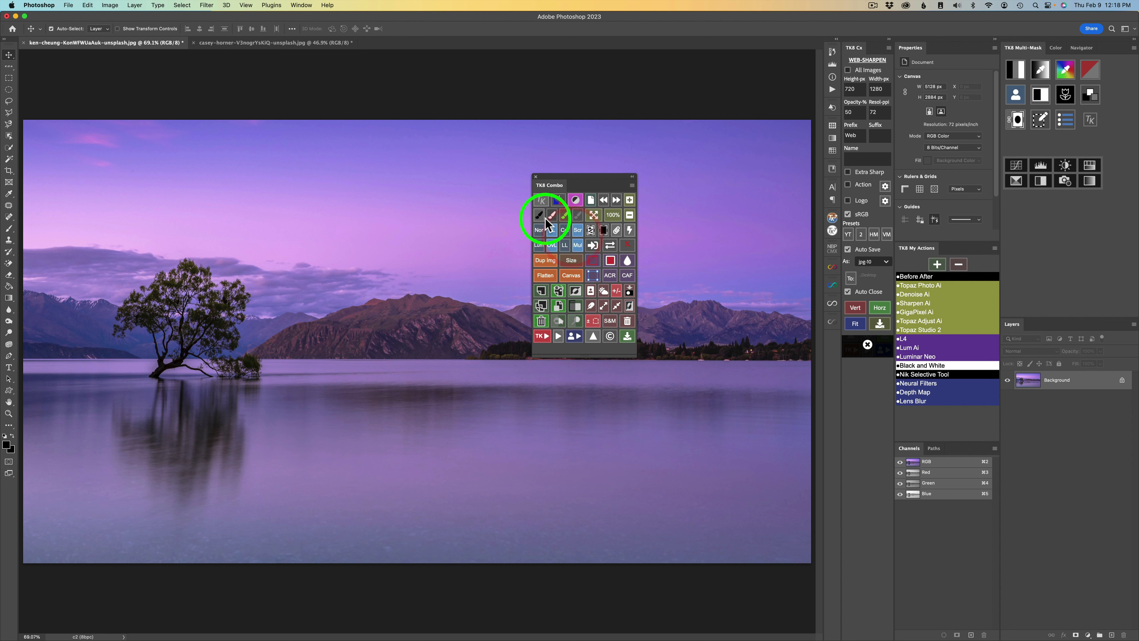
# Make a Fit web-sharpened copy and check its 3000 × 1687 px size
pyautogui.click(594, 336)
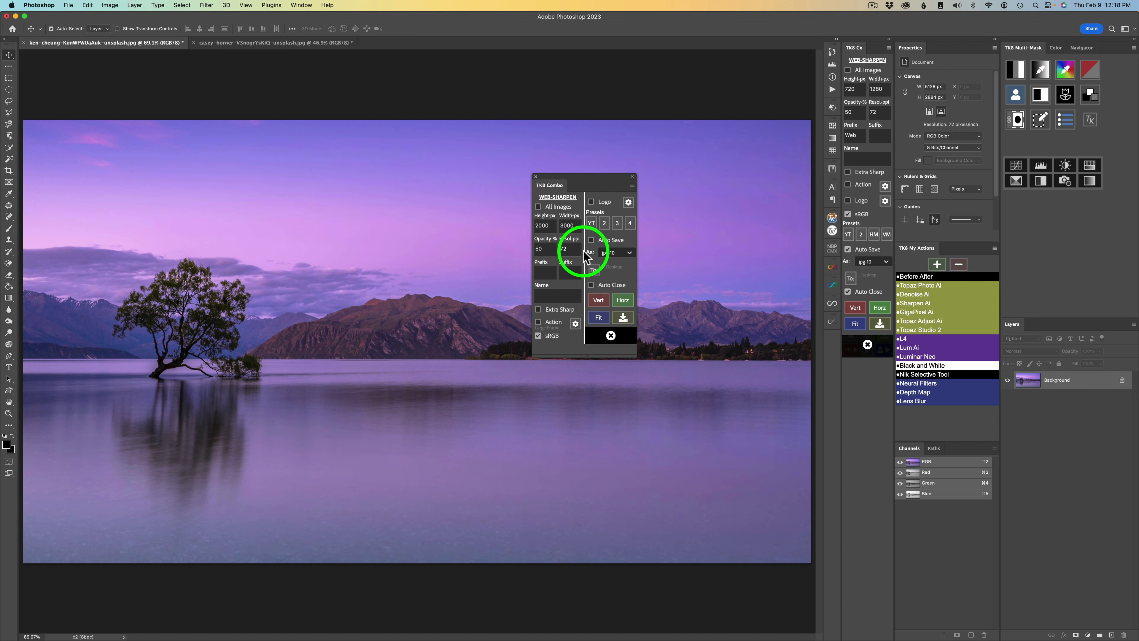
pyautogui.click(600, 319)
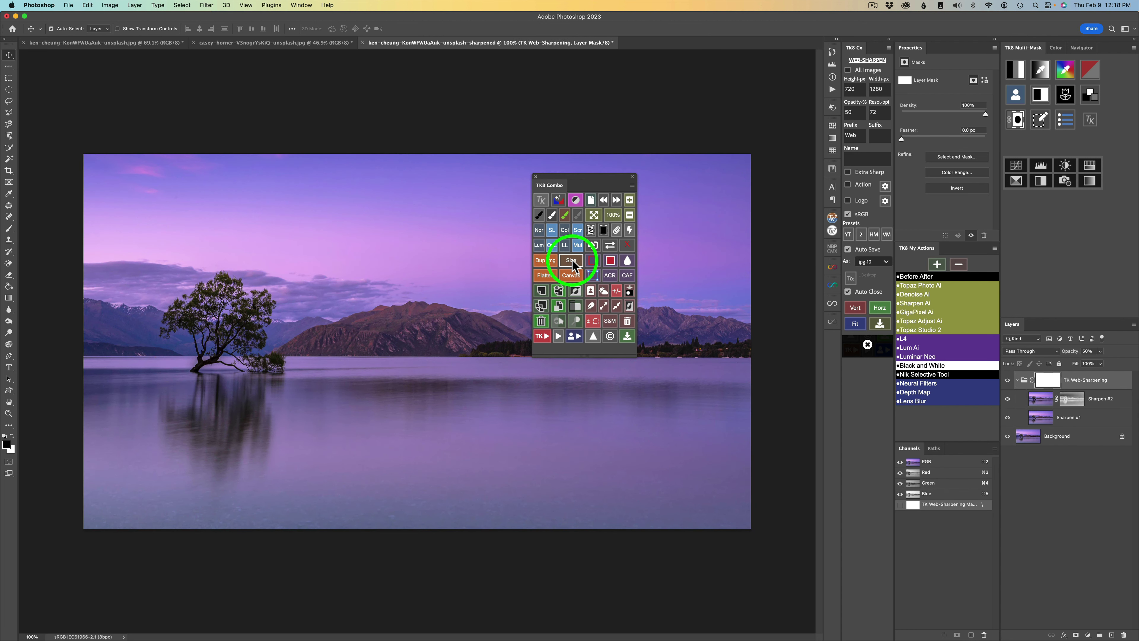
pyautogui.click(571, 261)
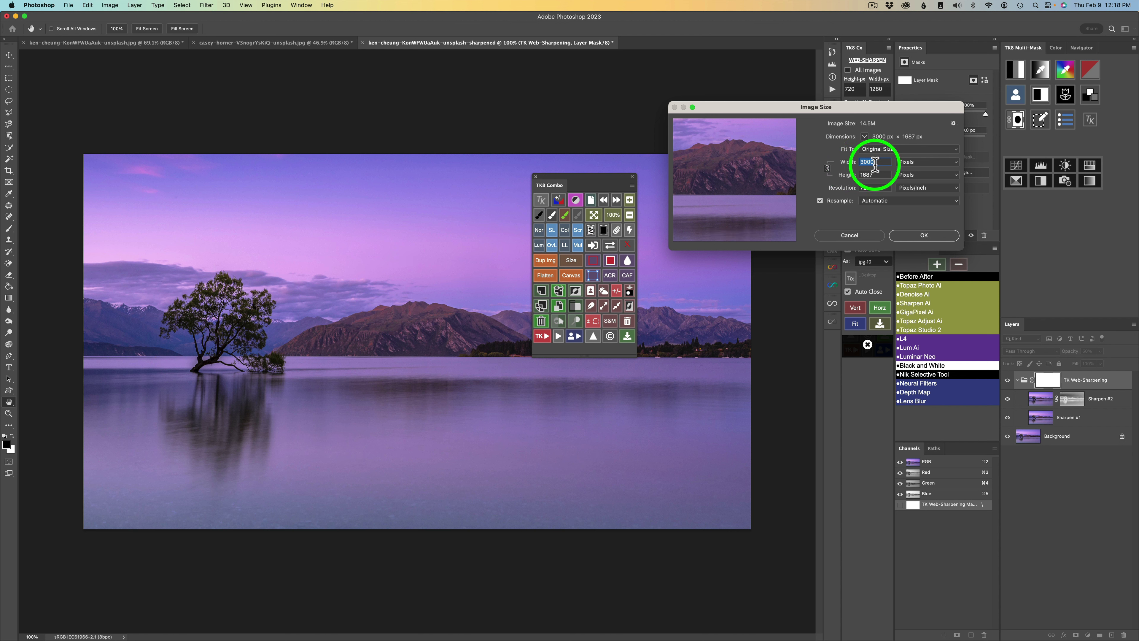
# Cancel the size check and close the sharpened copy without saving
pyautogui.click(852, 234)
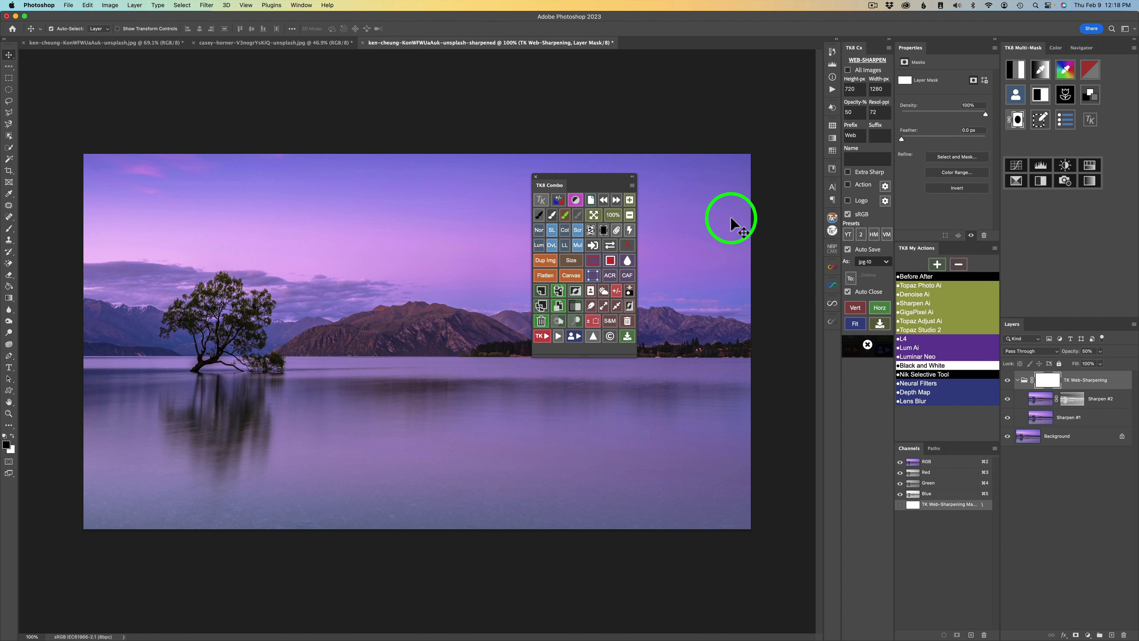
pyautogui.click(363, 42)
pyautogui.click(574, 239)
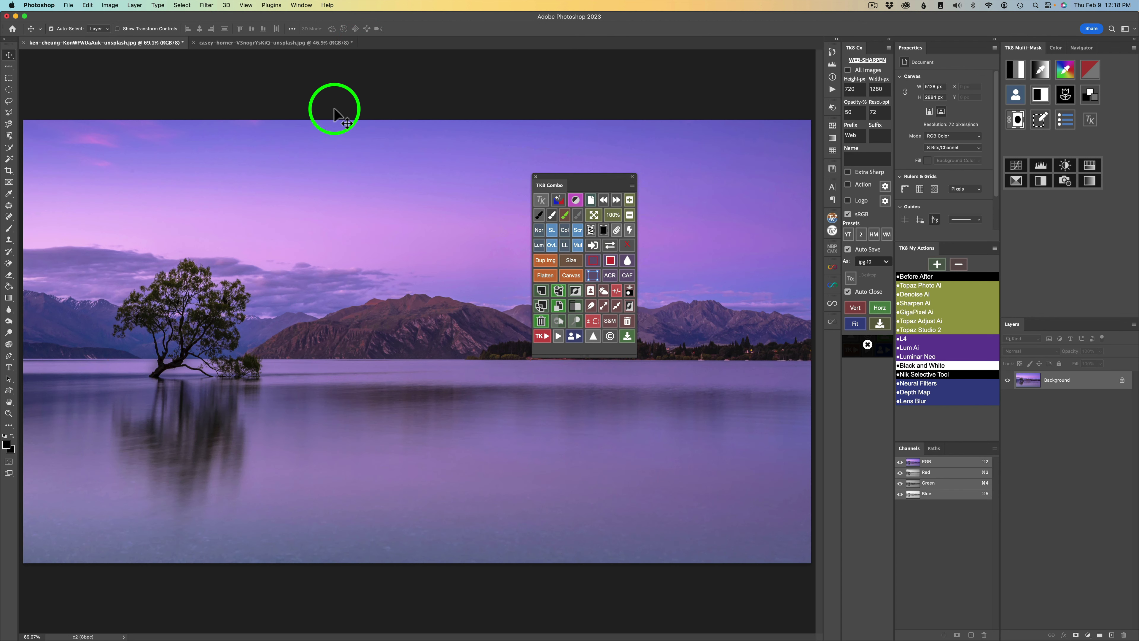
# Switch to the pink-sky tree portrait with the Web-Sharpen settings beside it
pyautogui.click(265, 42)
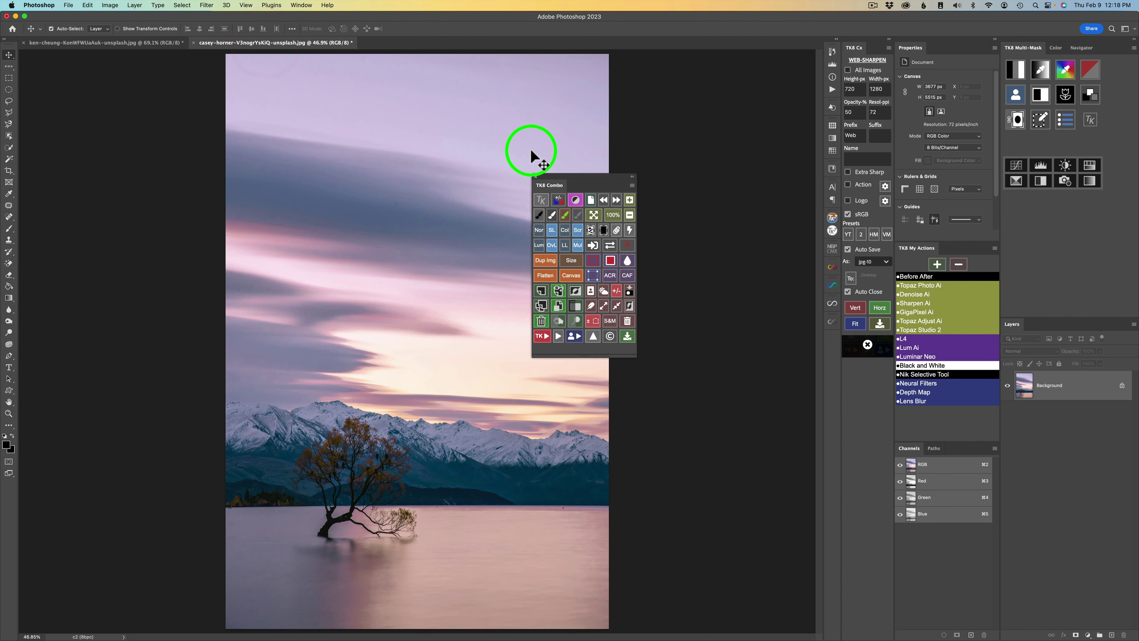
pyautogui.moveTo(578, 178); pyautogui.dragTo(700, 180)
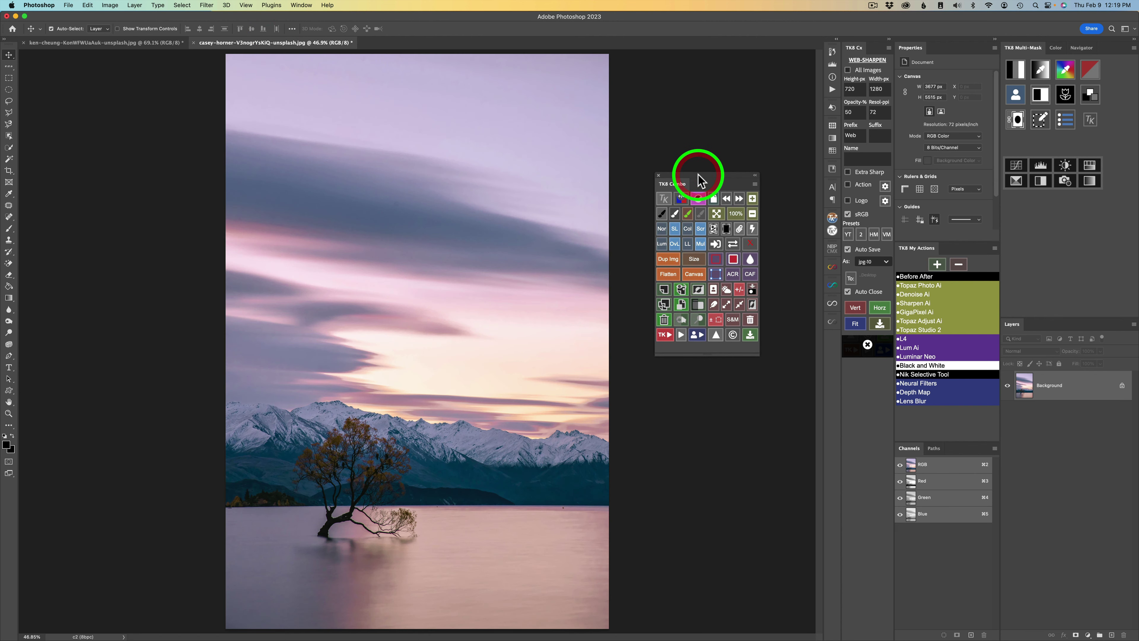
pyautogui.click(716, 333)
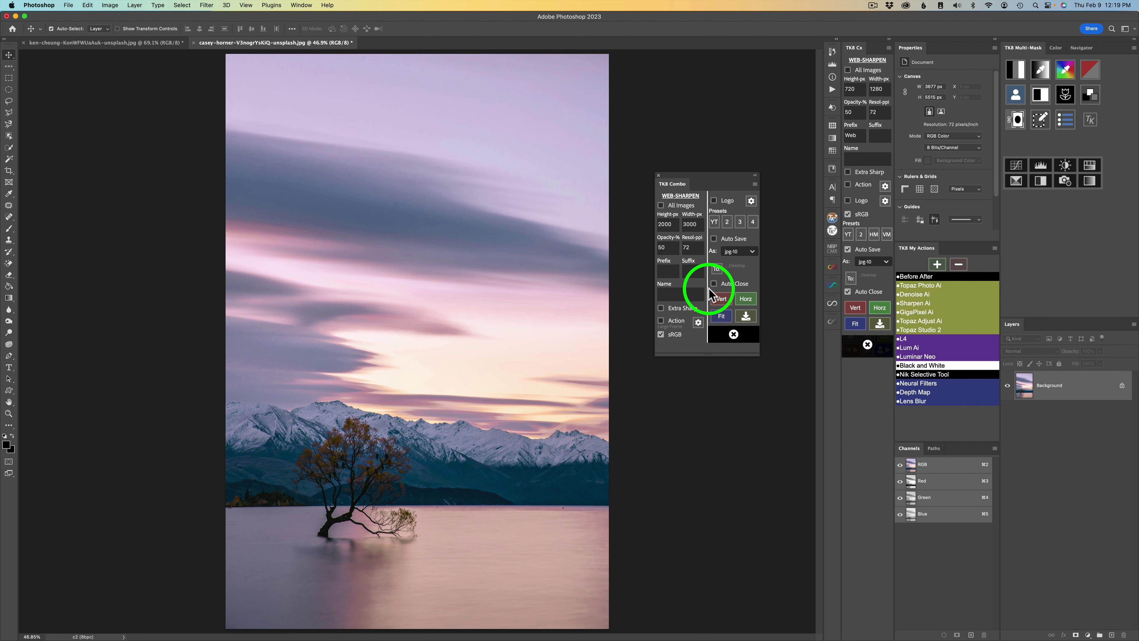
# Make a 1334 × 2000 px Vert web-sharpened copy, check its size, and discard it unsaved
pyautogui.click(723, 301)
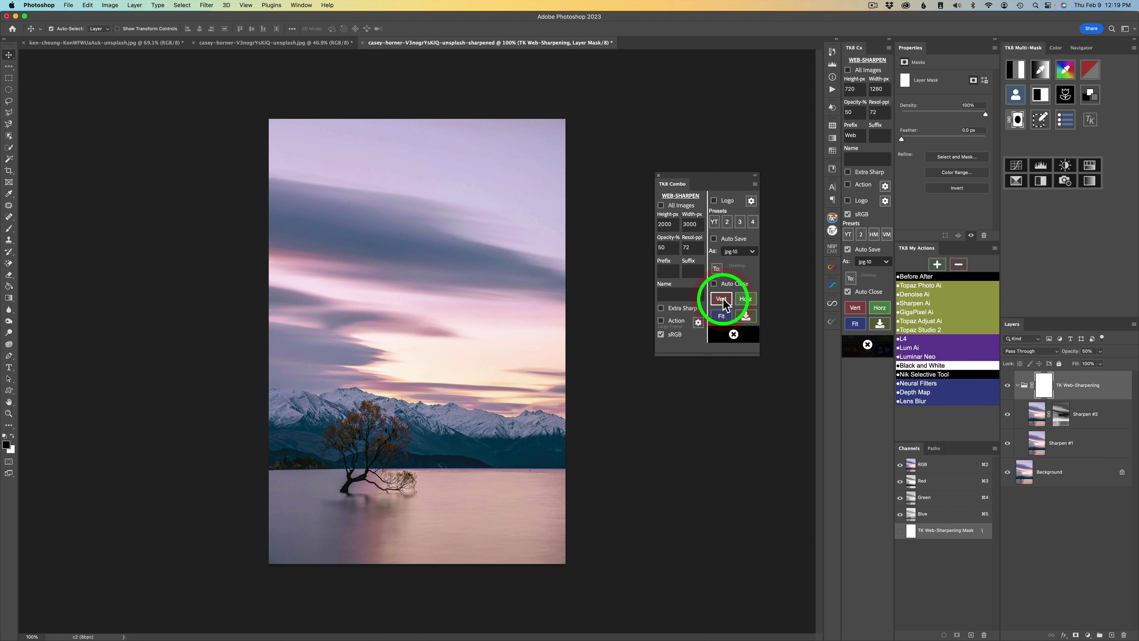
pyautogui.click(694, 259)
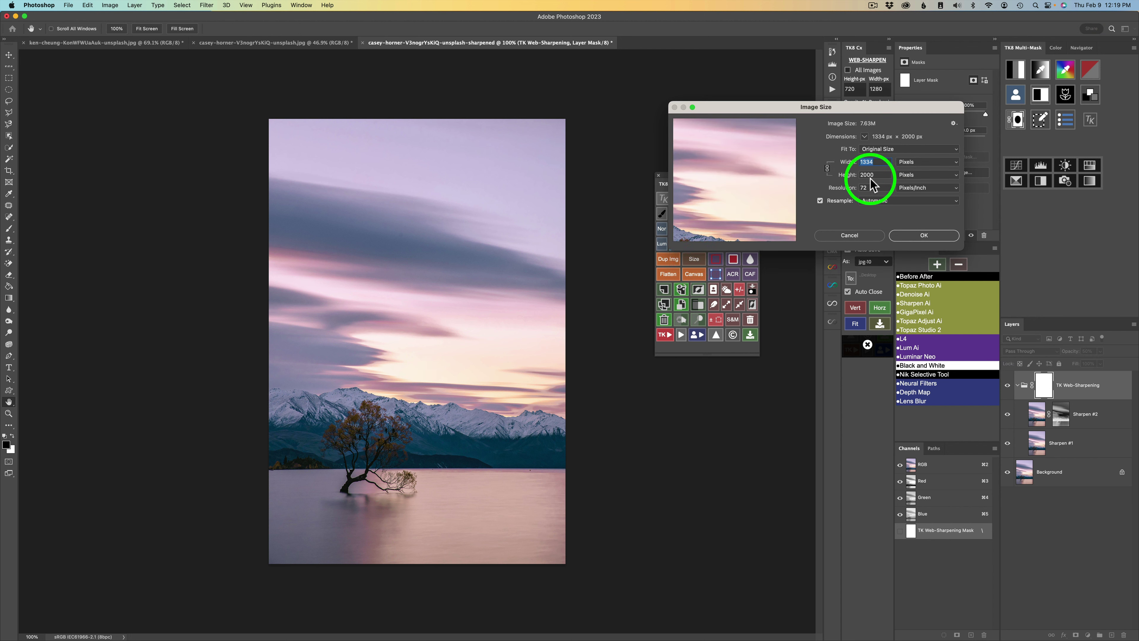
pyautogui.click(857, 236)
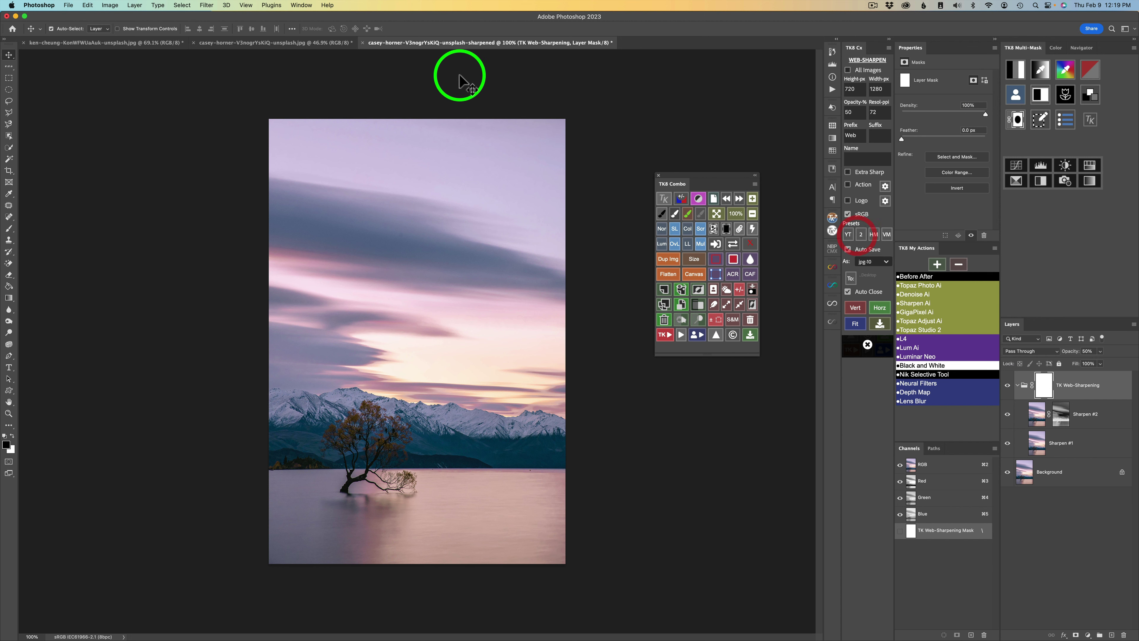
pyautogui.click(363, 43)
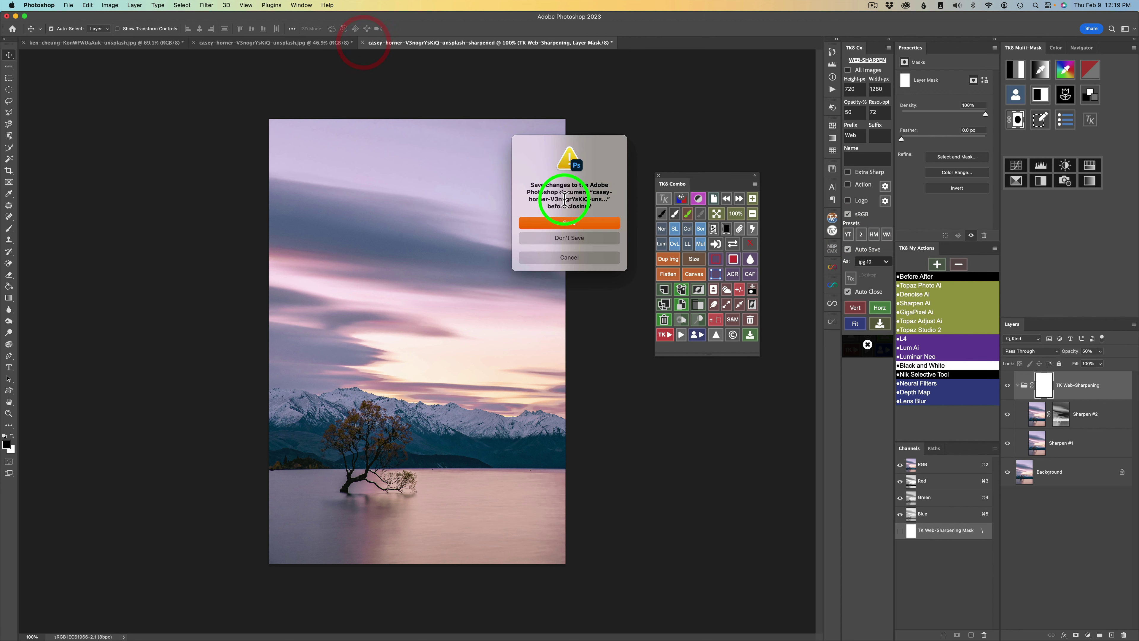
pyautogui.click(579, 240)
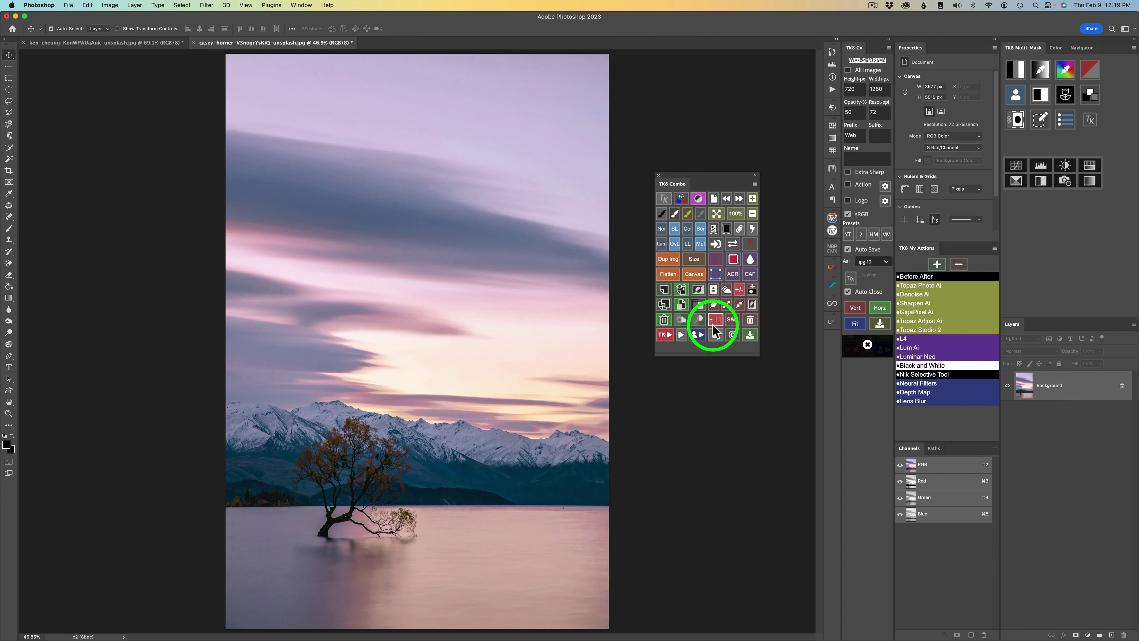
# Make a horizontal-size web-sharpened copy and confirm it measures 3000 × 4500 px
pyautogui.click(715, 335)
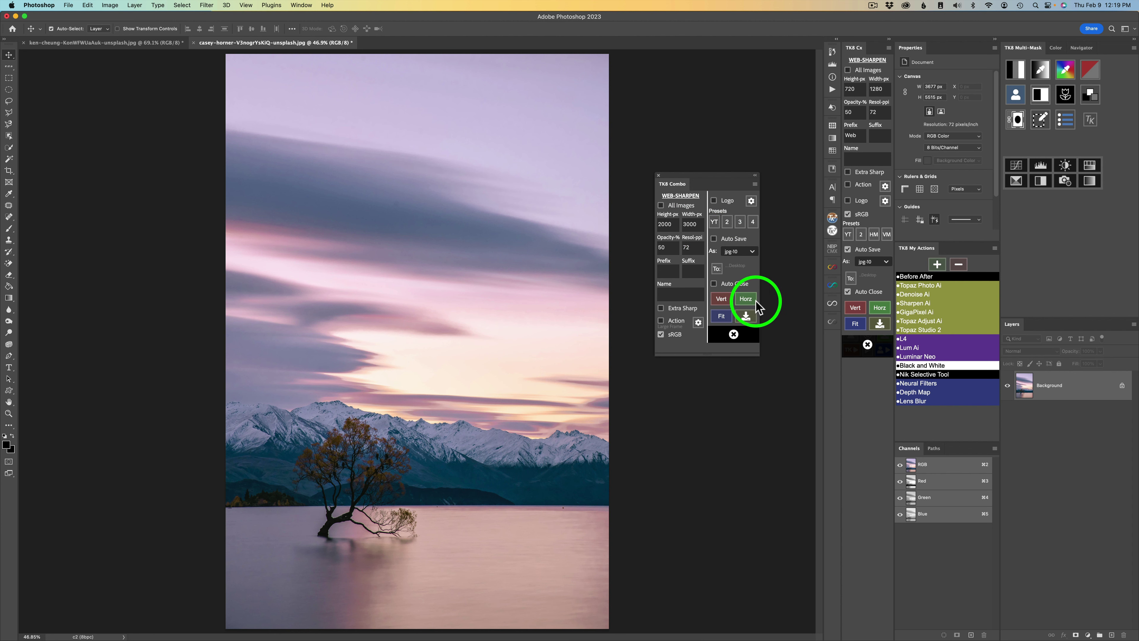
pyautogui.click(746, 299)
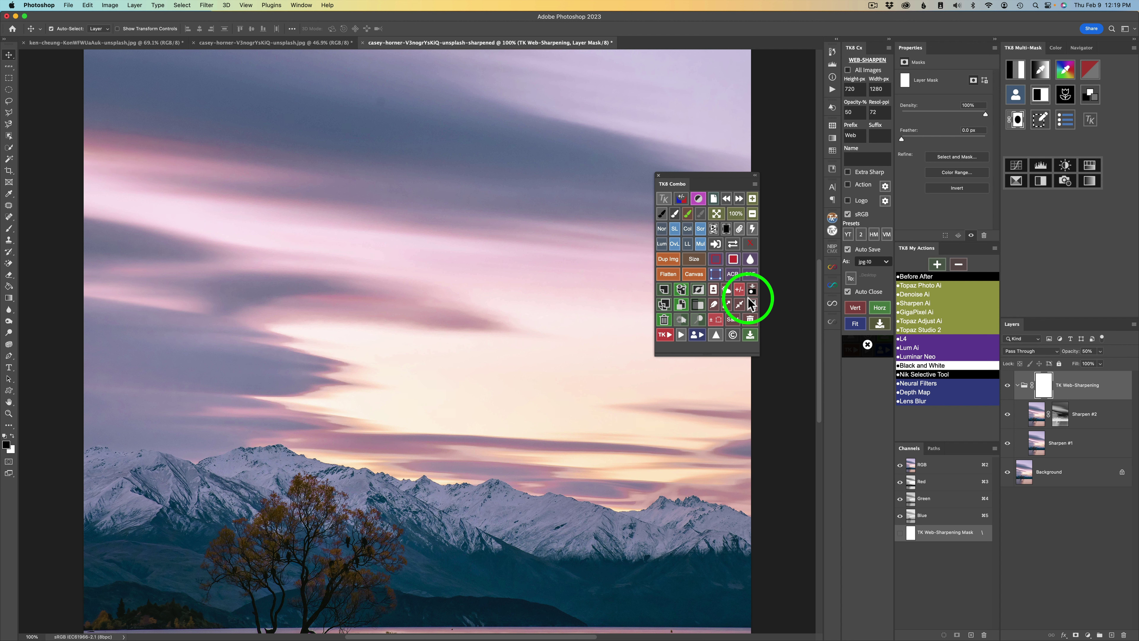
pyautogui.click(694, 260)
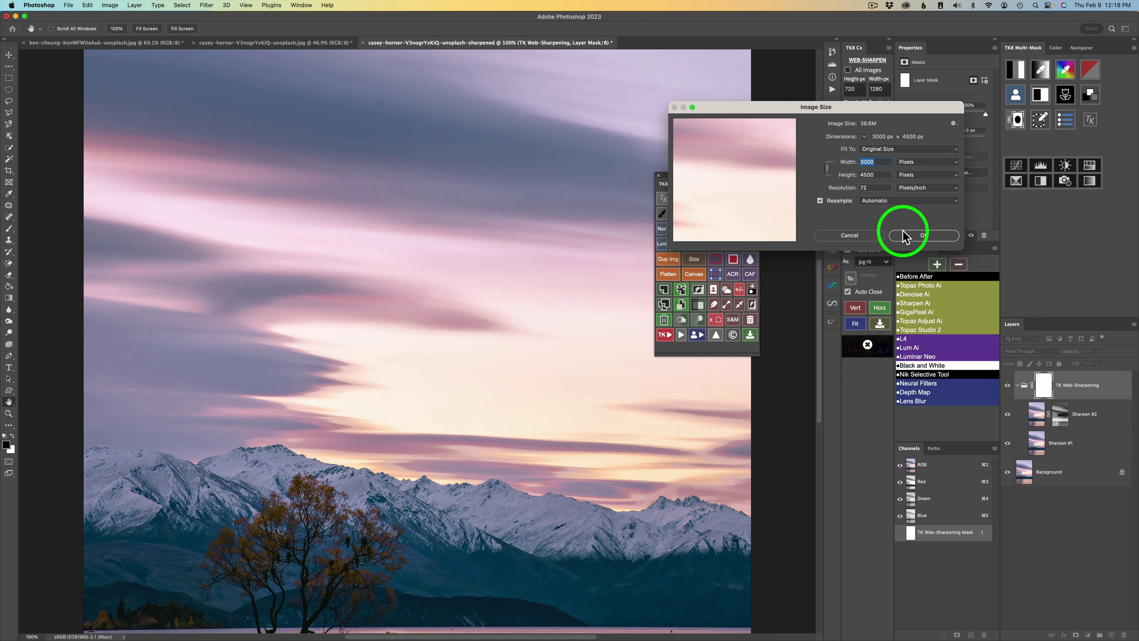
pyautogui.click(861, 235)
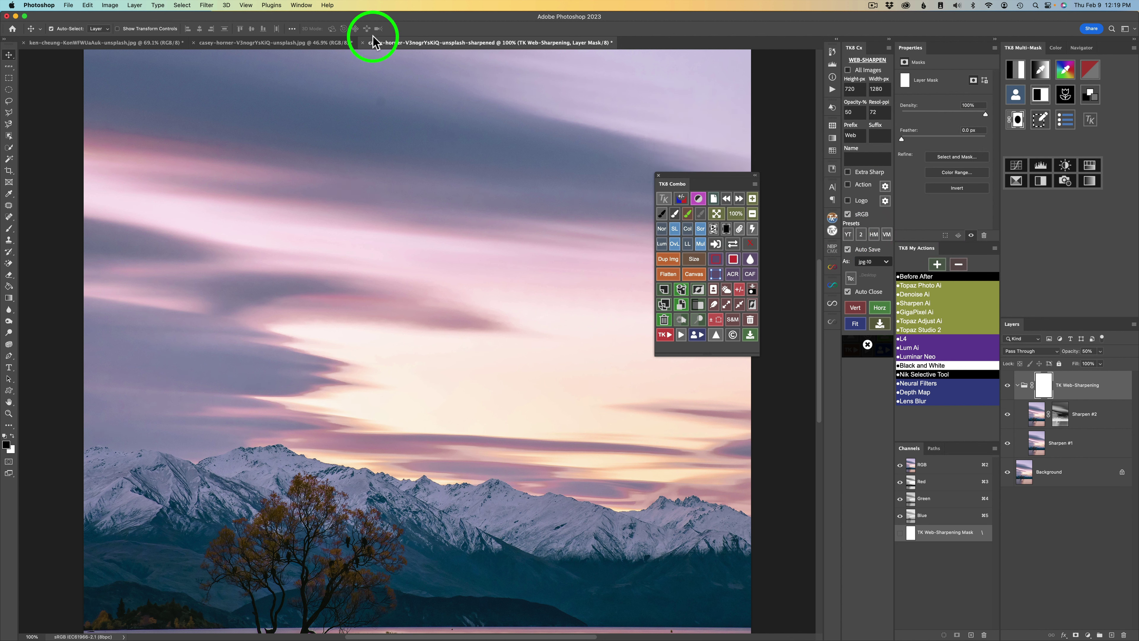
# Discard the 3000 × 4500 copy and make a fitted 1334 × 2000 px web-sharpened copy
pyautogui.click(363, 42)
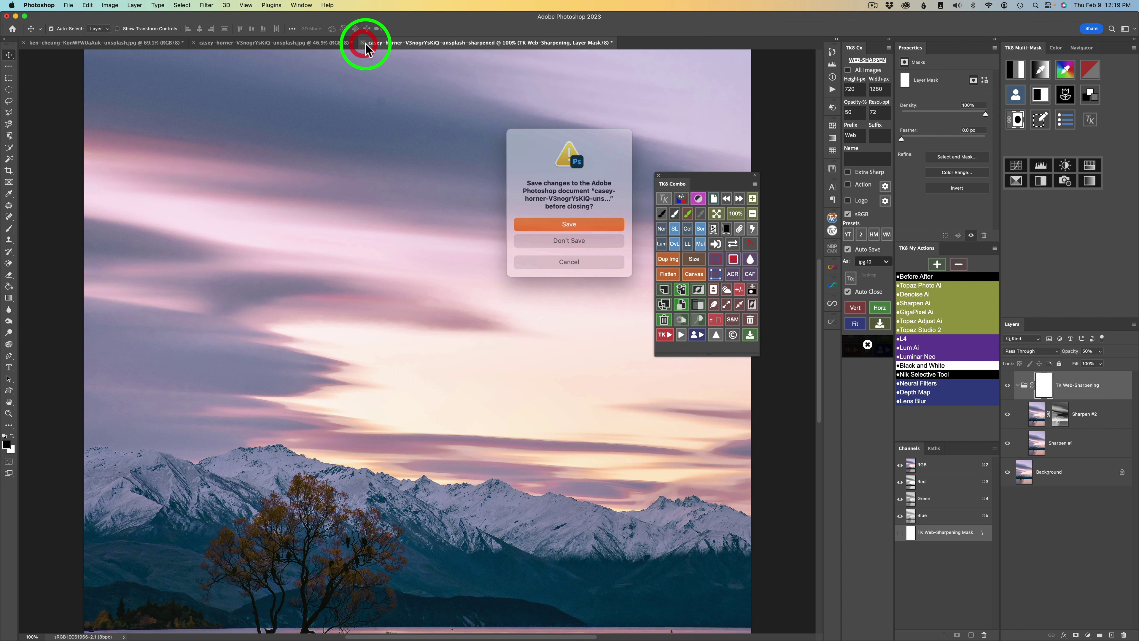
pyautogui.click(594, 237)
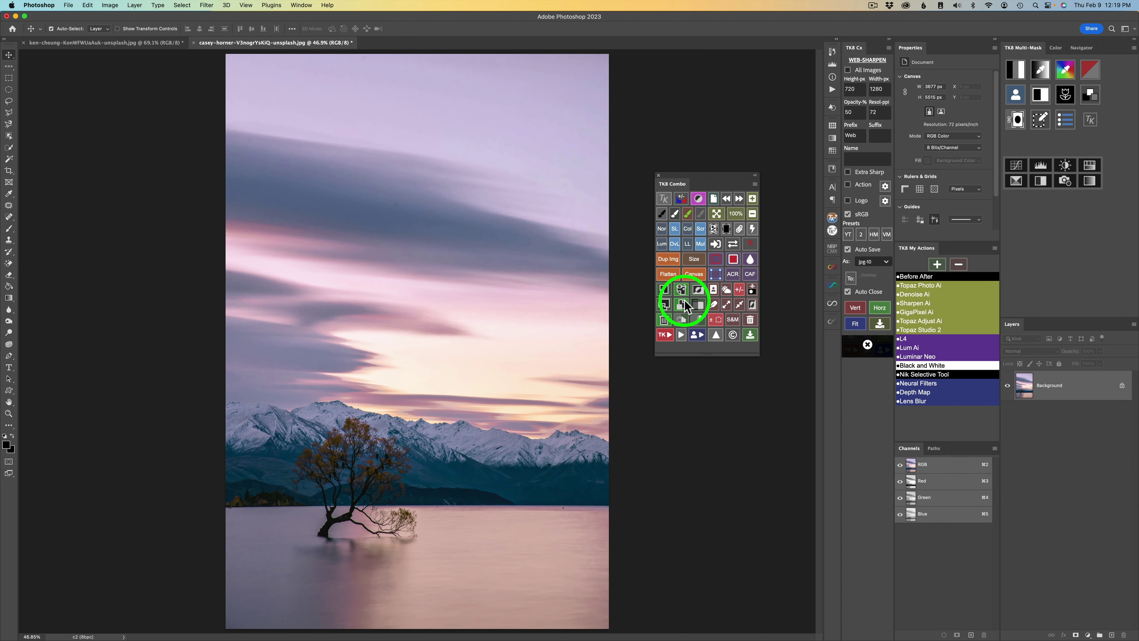
pyautogui.click(718, 334)
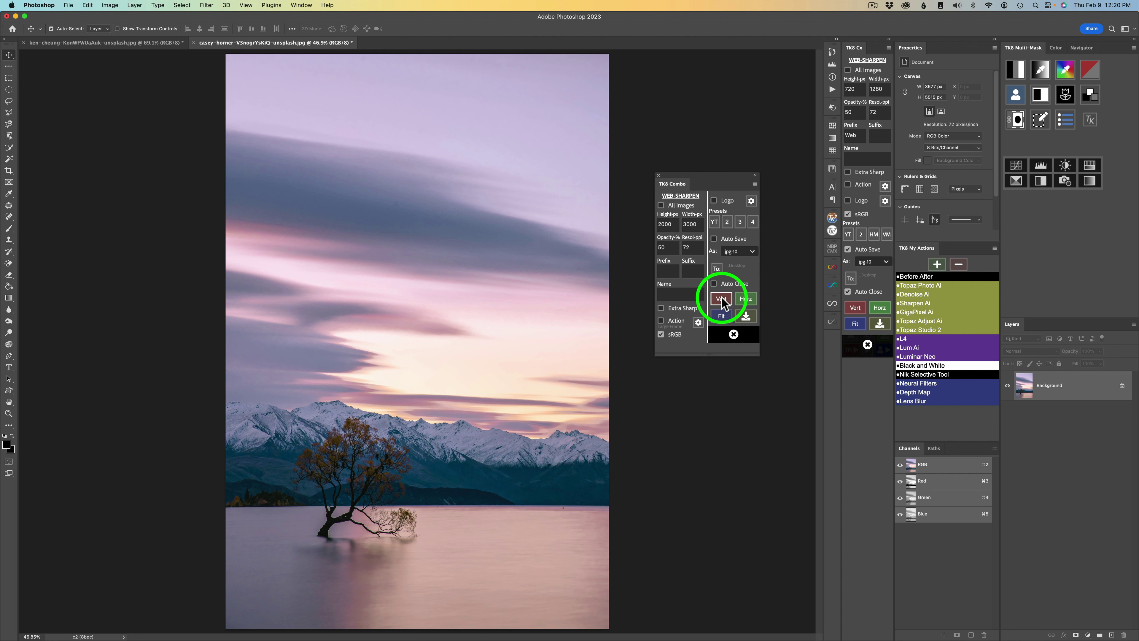
pyautogui.click(720, 316)
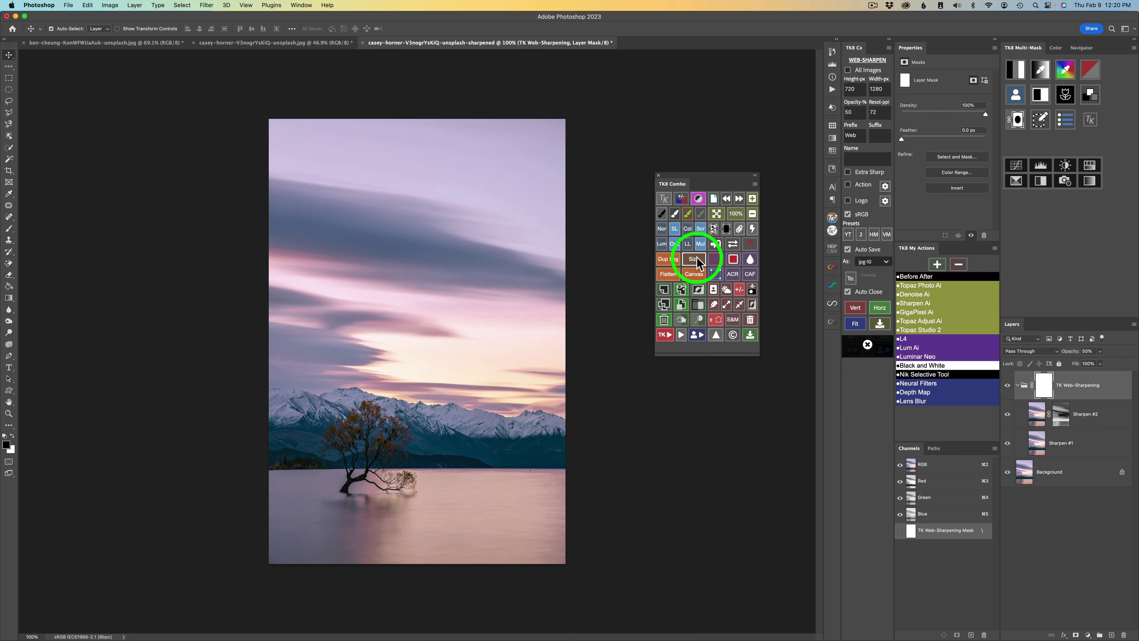
pyautogui.click(695, 259)
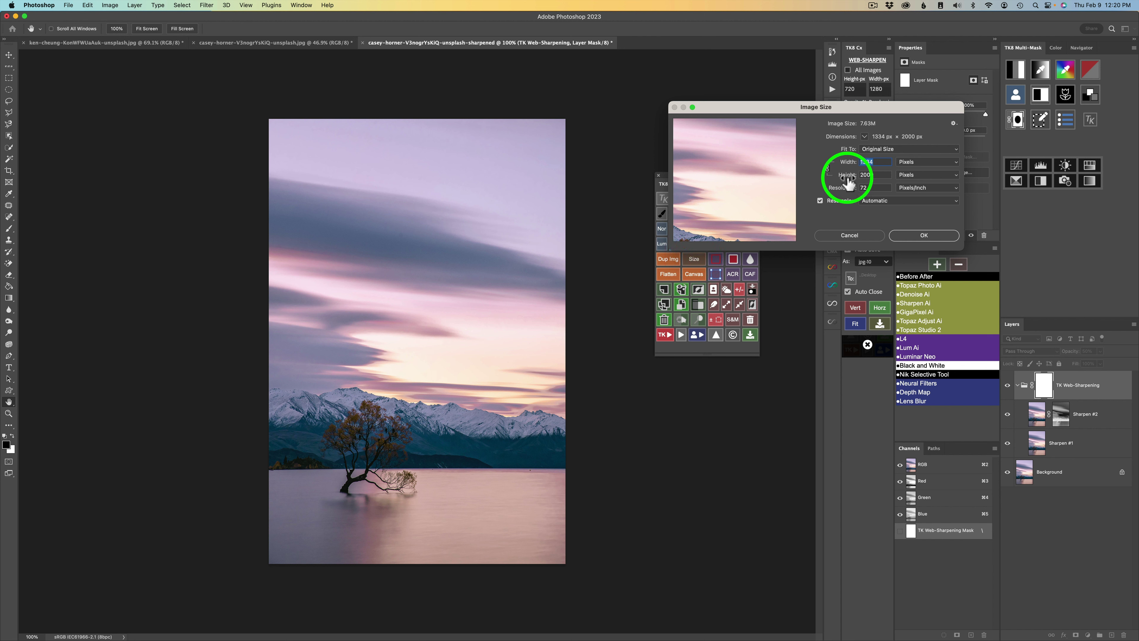
pyautogui.click(849, 236)
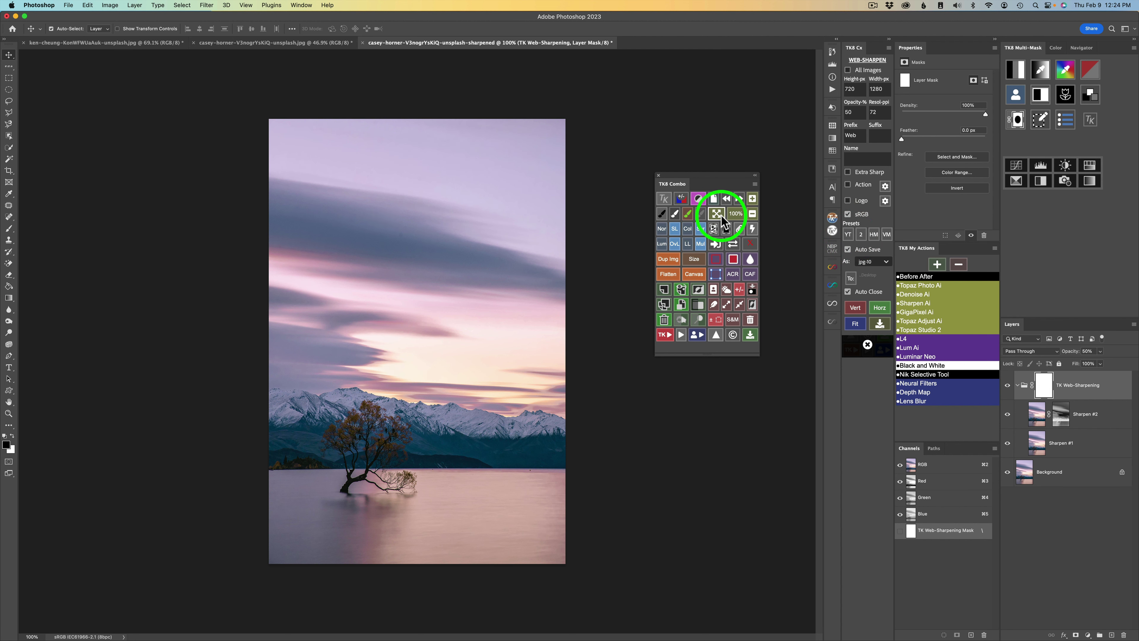
# Fit the image to the window and raise the TK Web-Sharpening group opacity to 100%
pyautogui.click(717, 214)
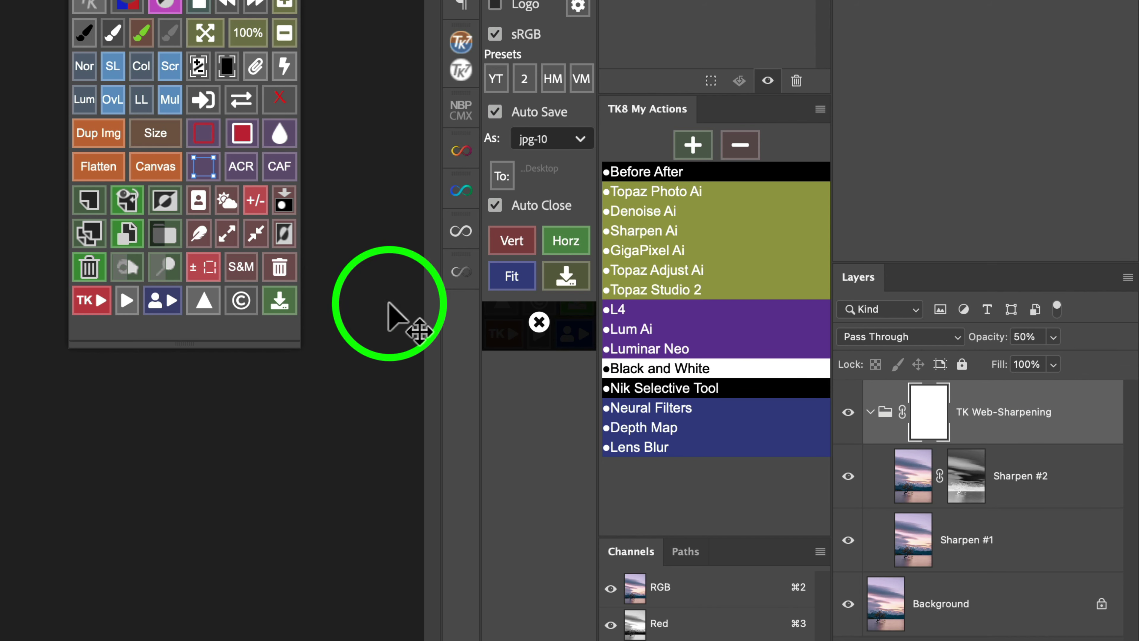
pyautogui.click(201, 302)
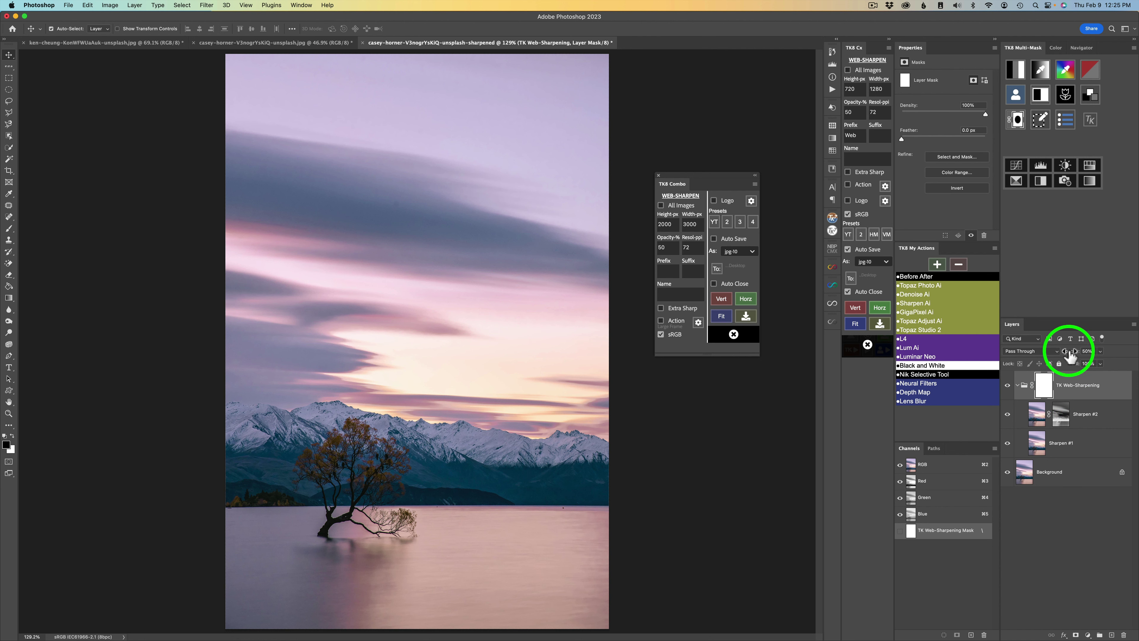
pyautogui.moveTo(1070, 354); pyautogui.dragTo(1135, 360)
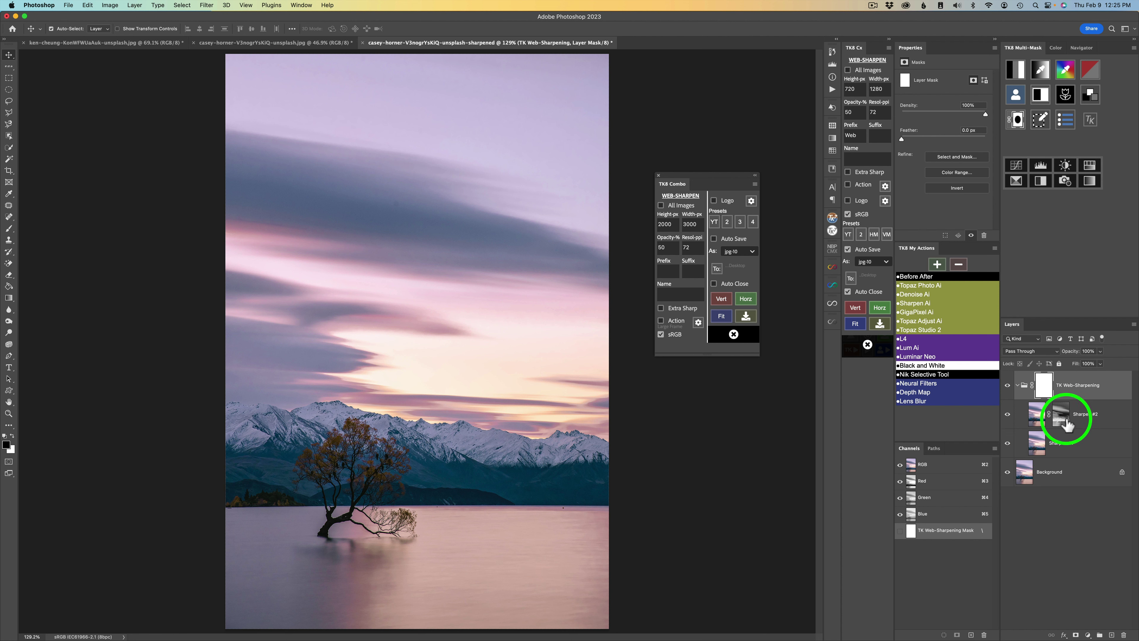
# Select the Sharpen #2 layer and put away the web-sharpen settings view
pyautogui.click(1039, 416)
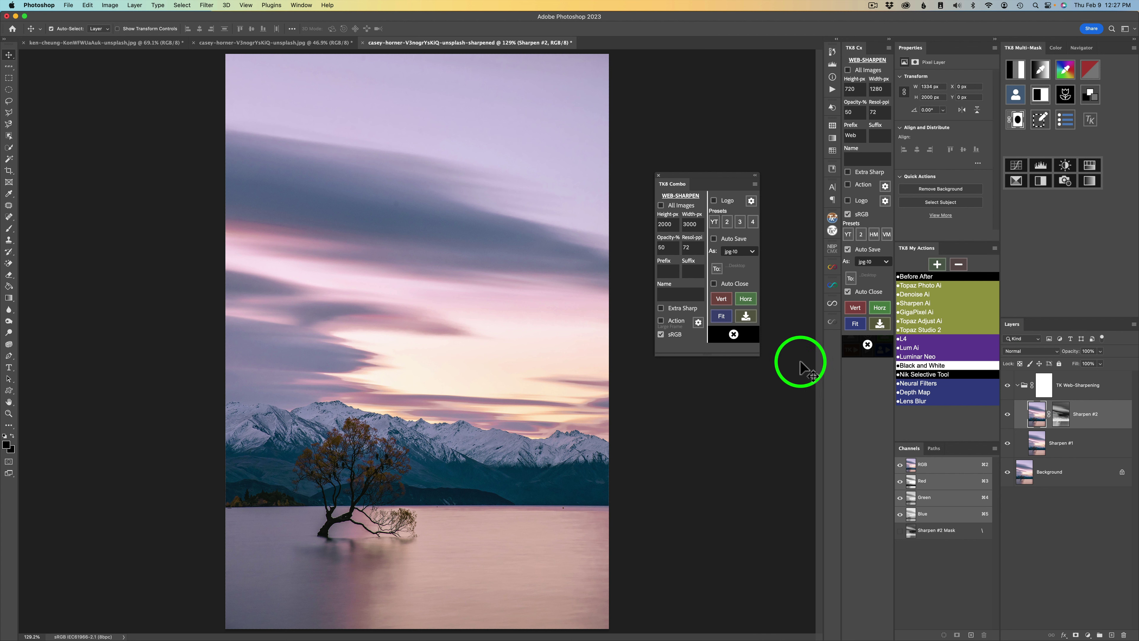
pyautogui.click(734, 333)
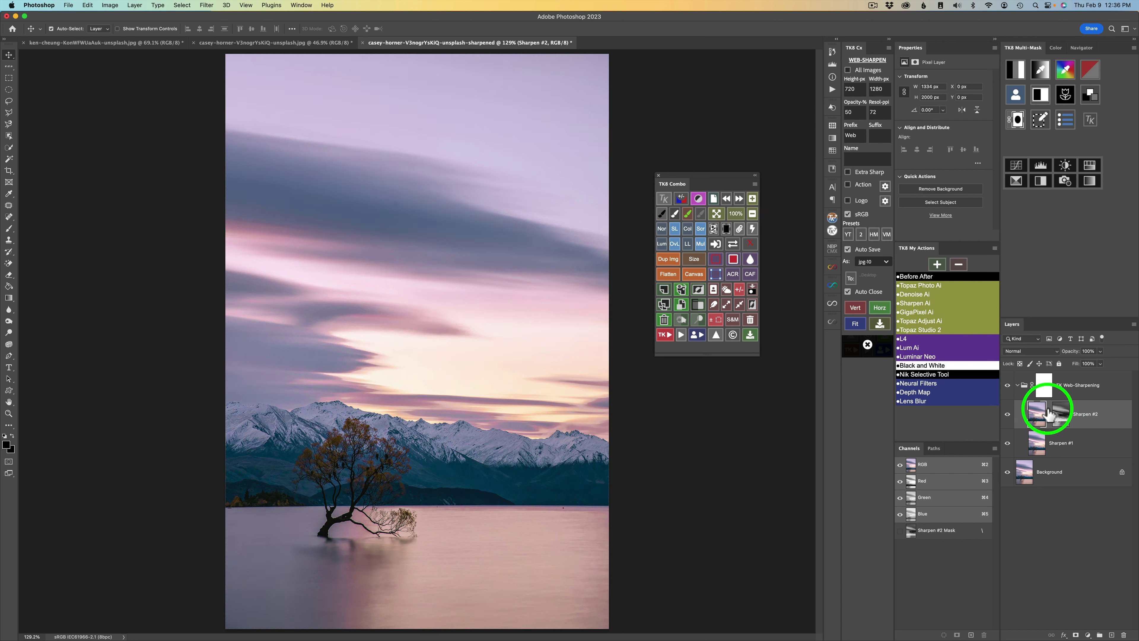
# Adjust Sharpen #2's opacity, leave its layer mask disabled, and close the sharpened copy
pyautogui.keyDown('shift'); pyautogui.click(1060, 412); pyautogui.keyUp('shift')
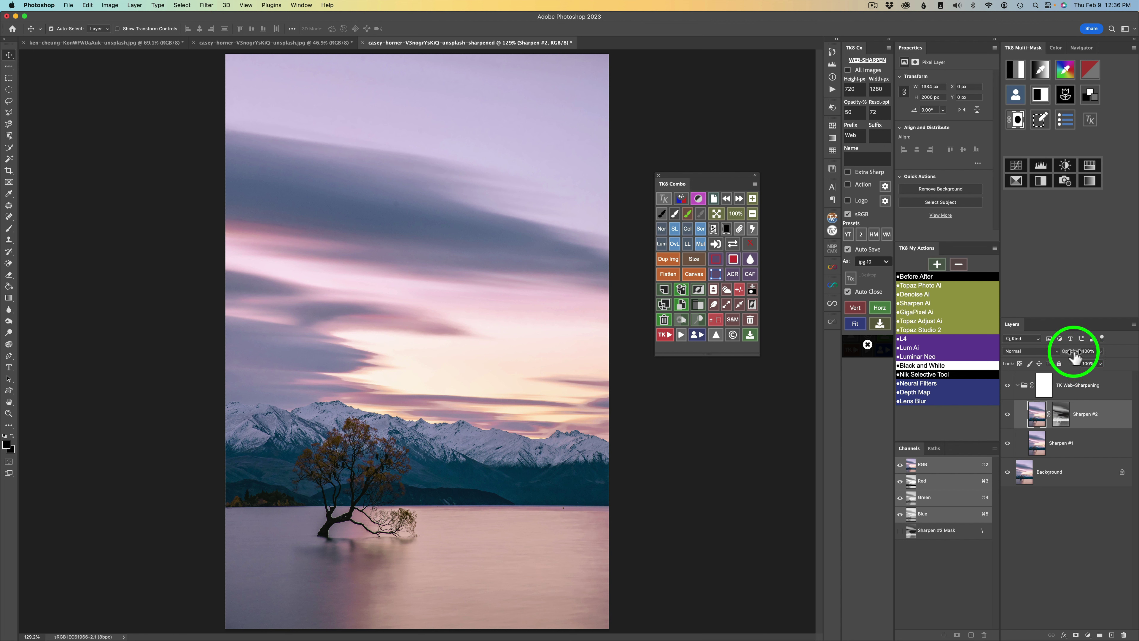
pyautogui.moveTo(1073, 352); pyautogui.dragTo(1120, 359)
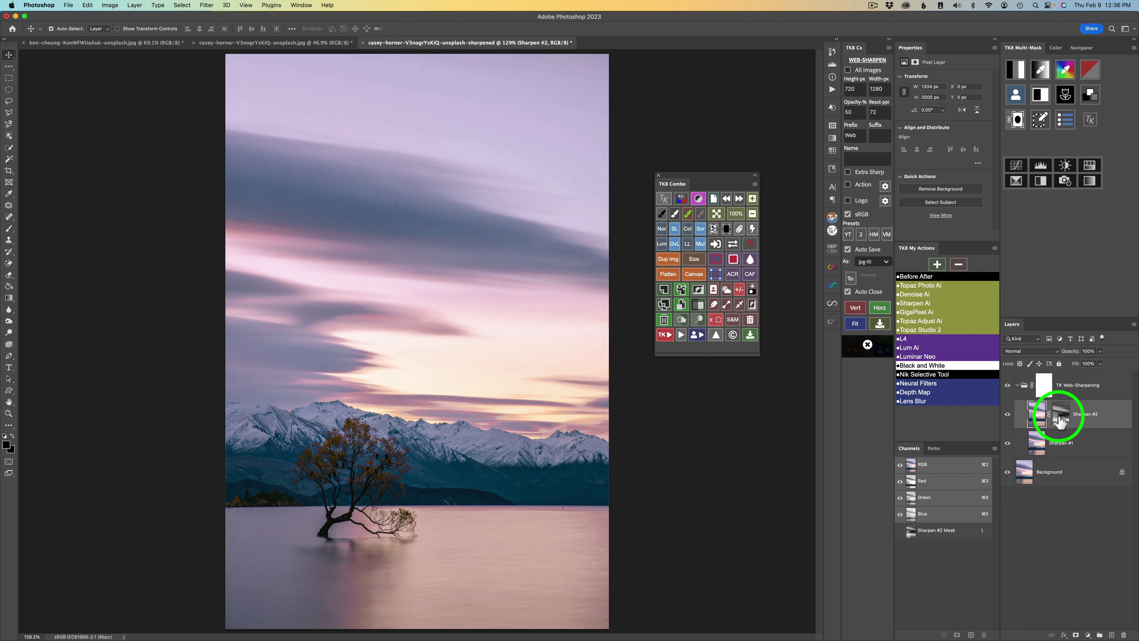
pyautogui.click(751, 244)
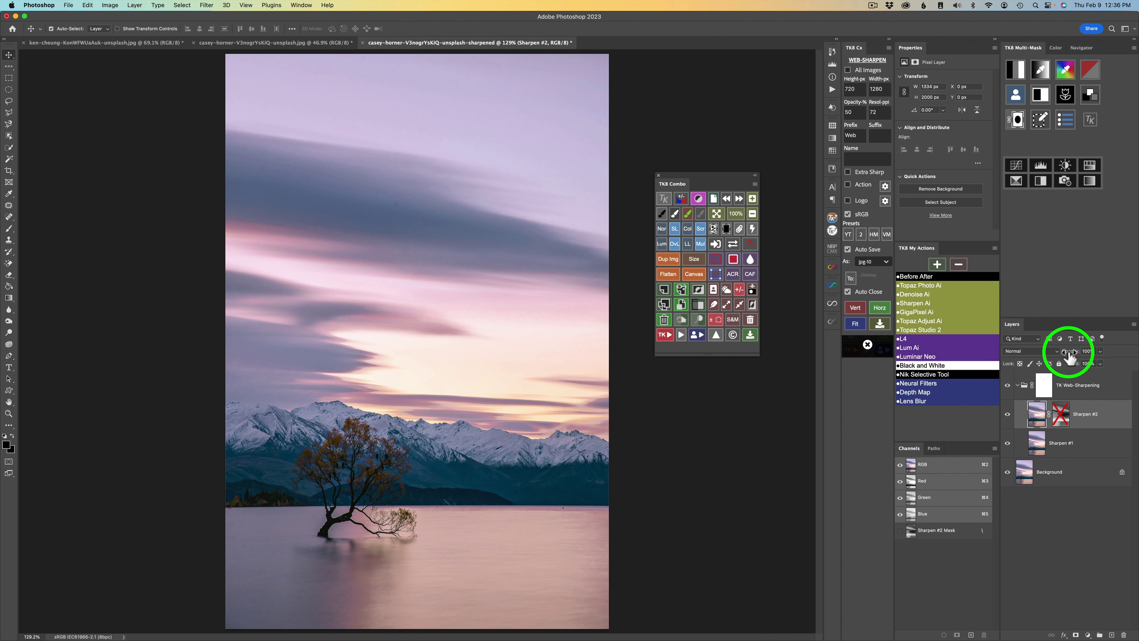
pyautogui.click(361, 42)
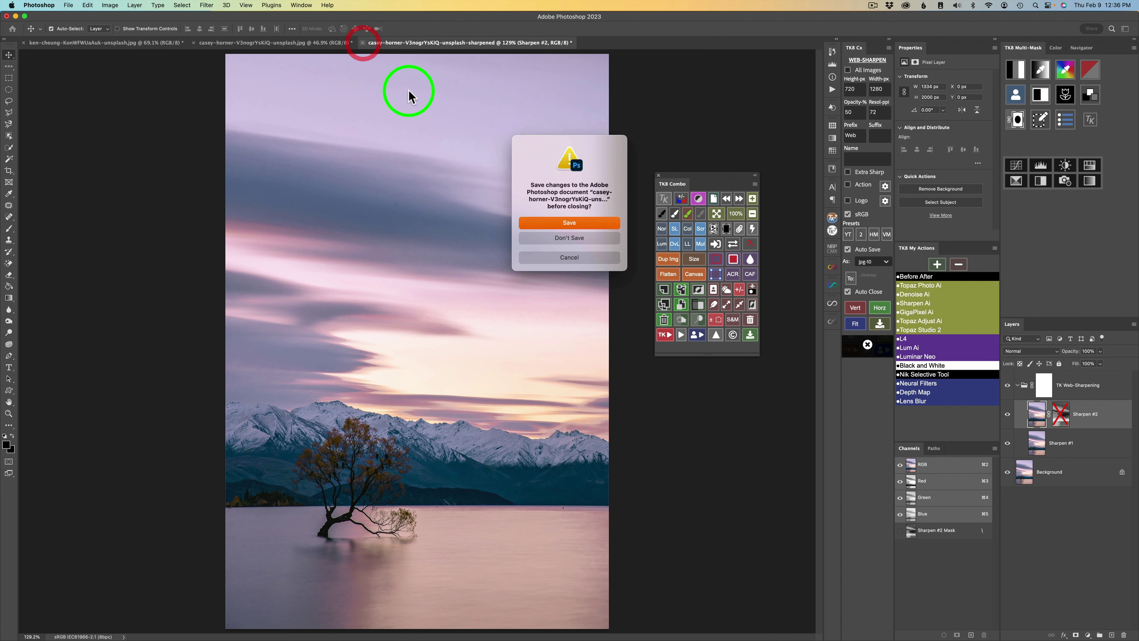
# Discard the old copy and make a new fitted web-sharpened copy with Extra Sharp on
pyautogui.click(590, 238)
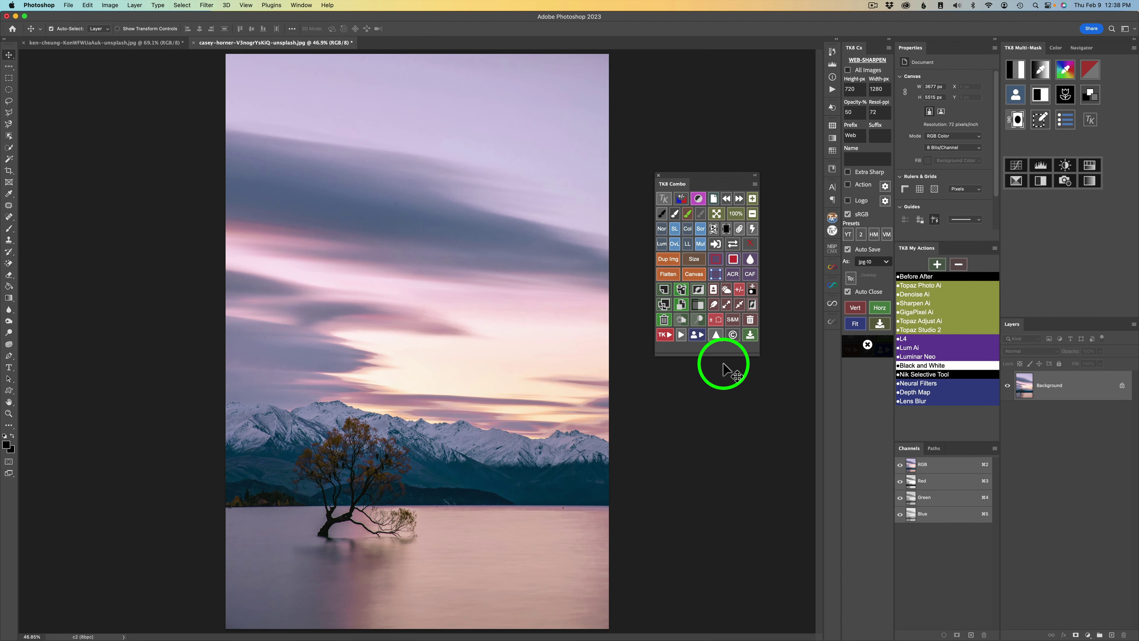
pyautogui.click(716, 335)
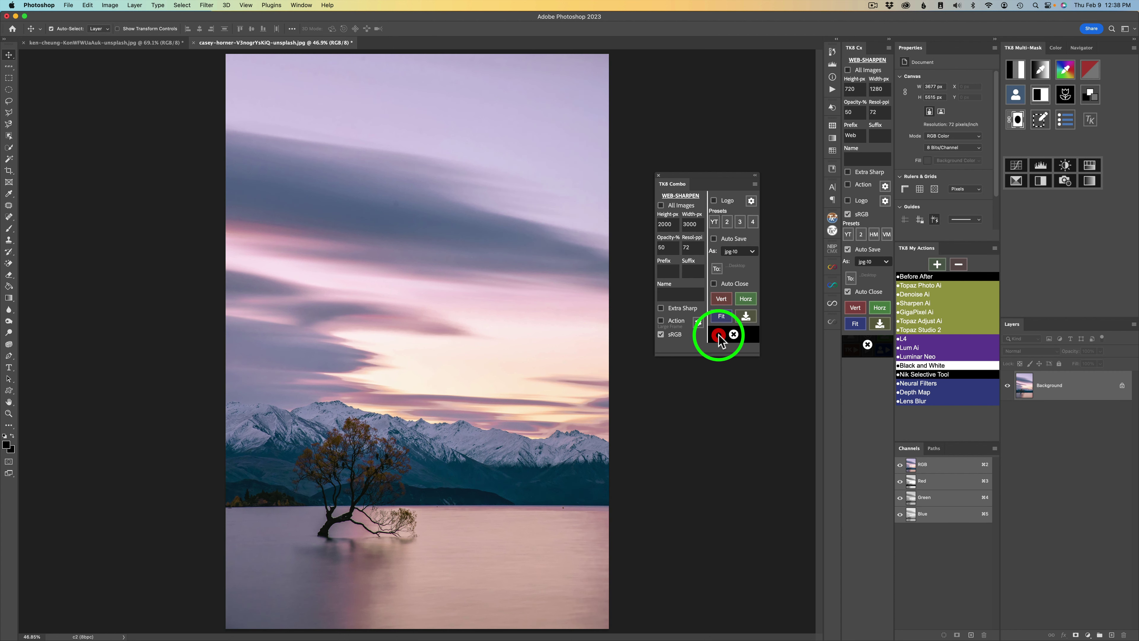
pyautogui.click(660, 308)
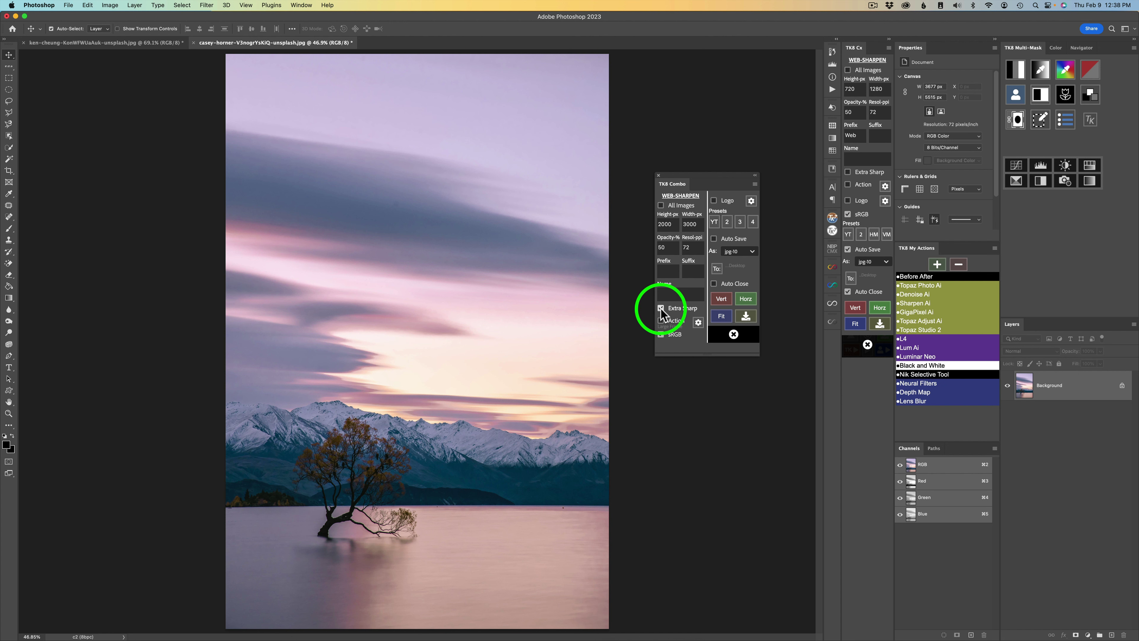
pyautogui.click(722, 316)
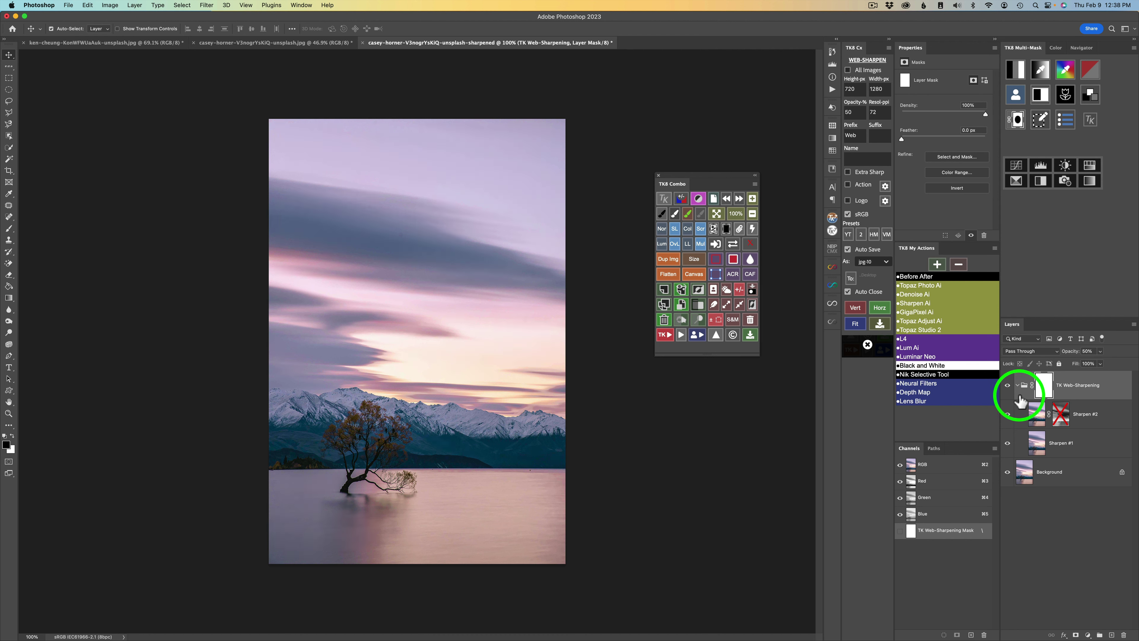
# Toggle the group and Sharpen #2 masks off and back on, then close the copy
pyautogui.click(750, 243)
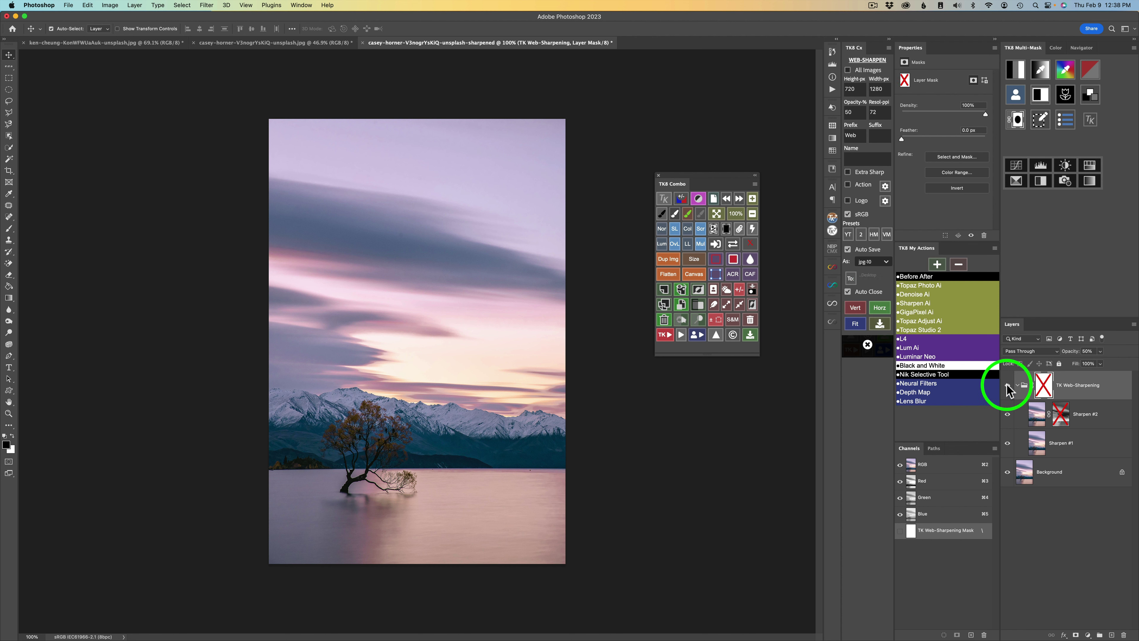
pyautogui.click(1050, 384)
pyautogui.click(754, 239)
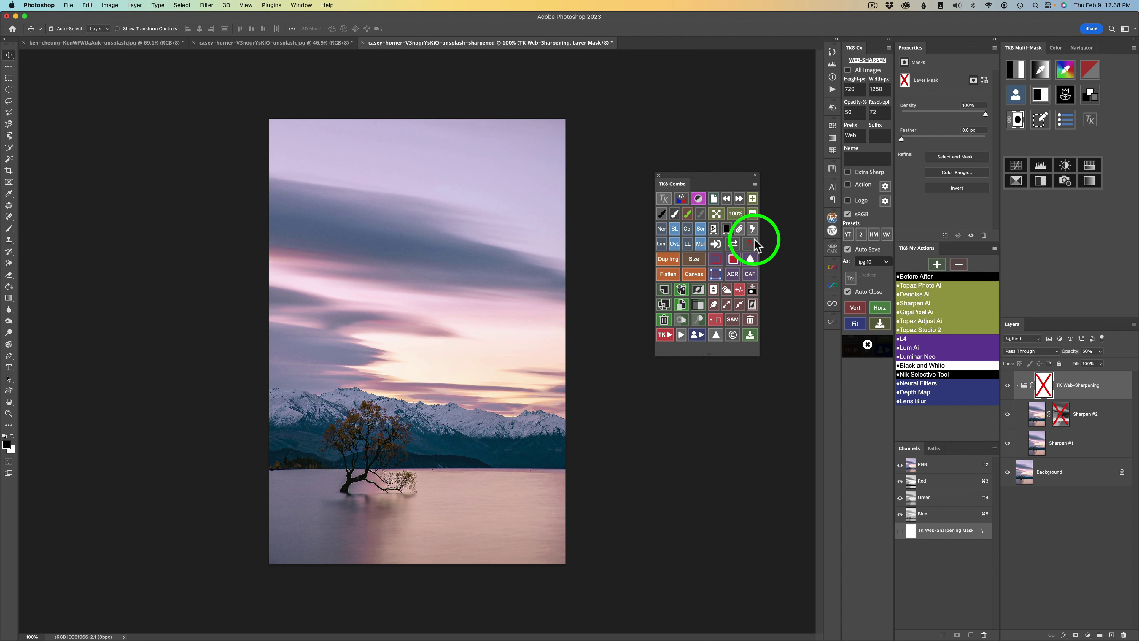
pyautogui.click(1037, 410)
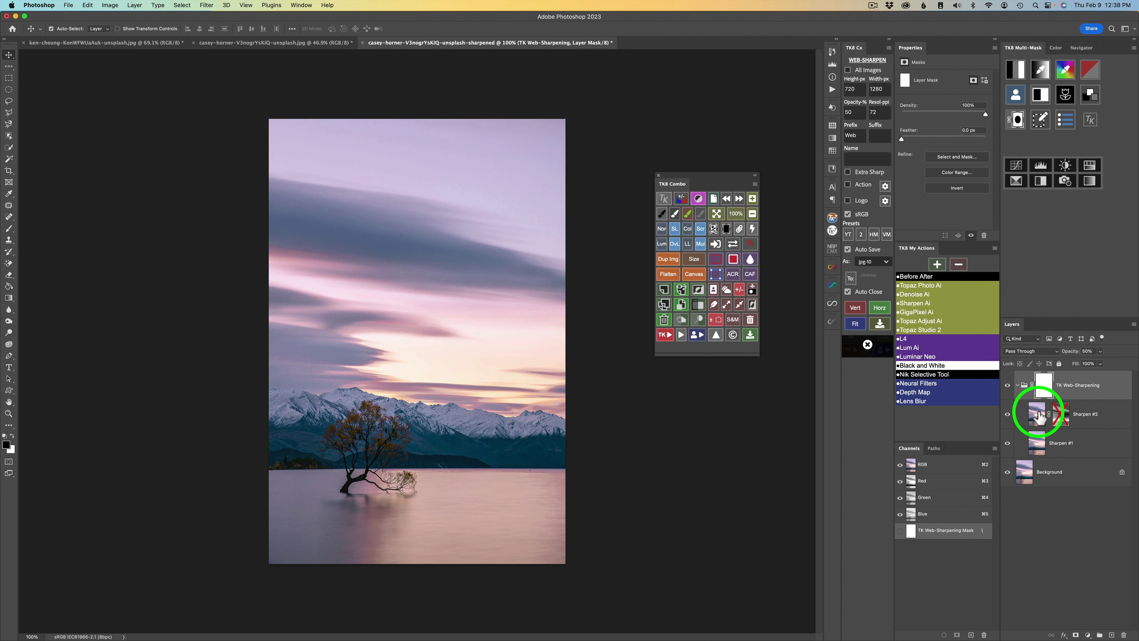
pyautogui.click(752, 243)
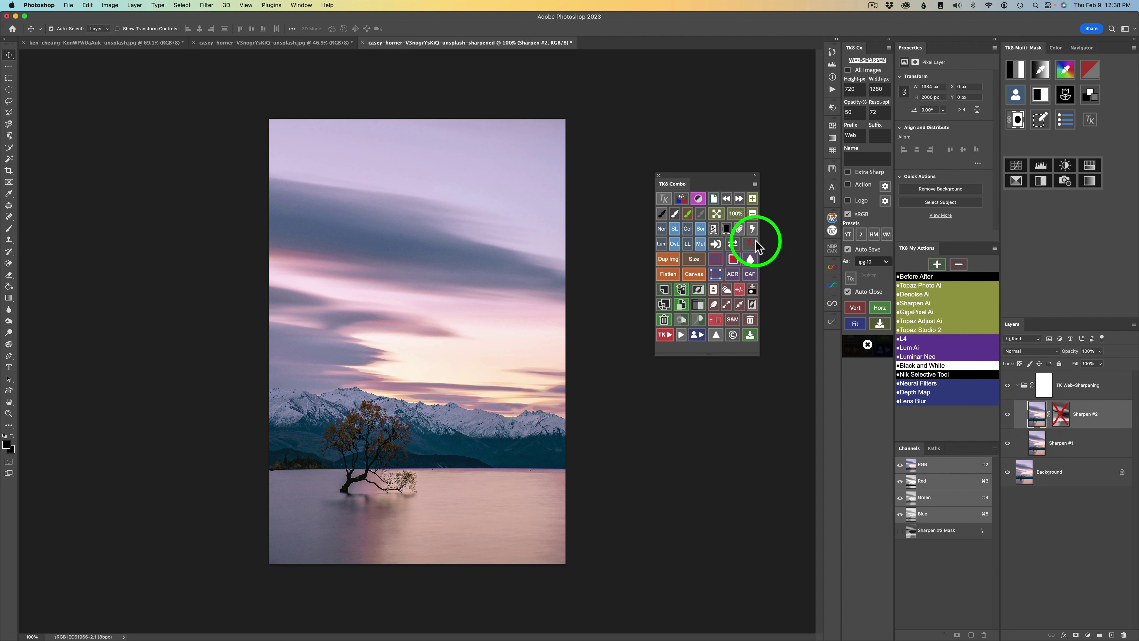
pyautogui.click(753, 244)
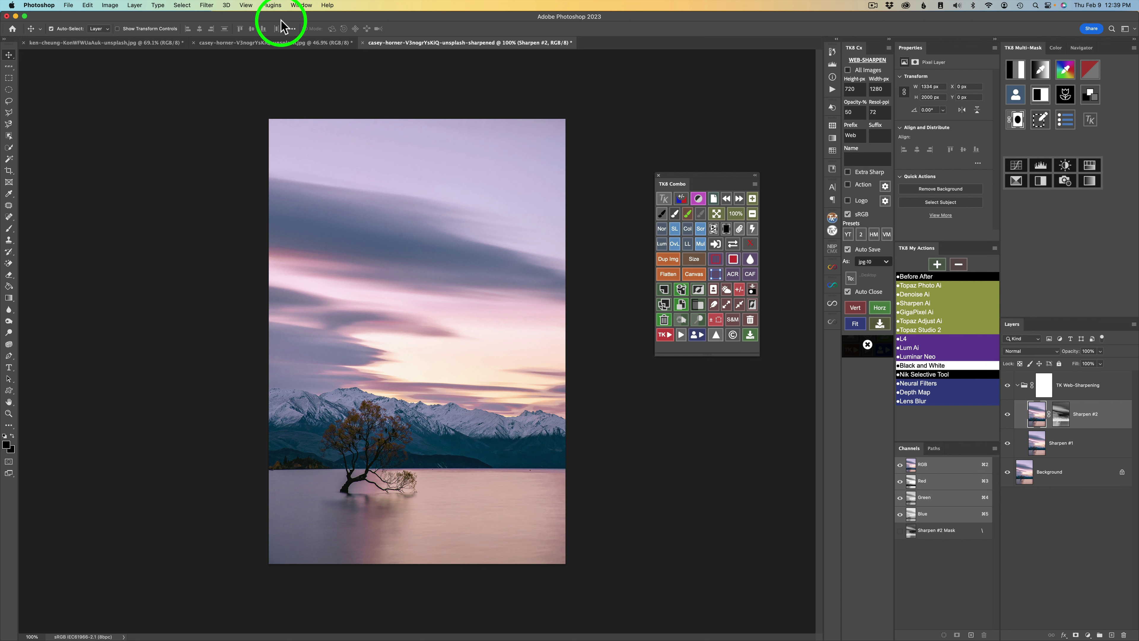
pyautogui.click(362, 43)
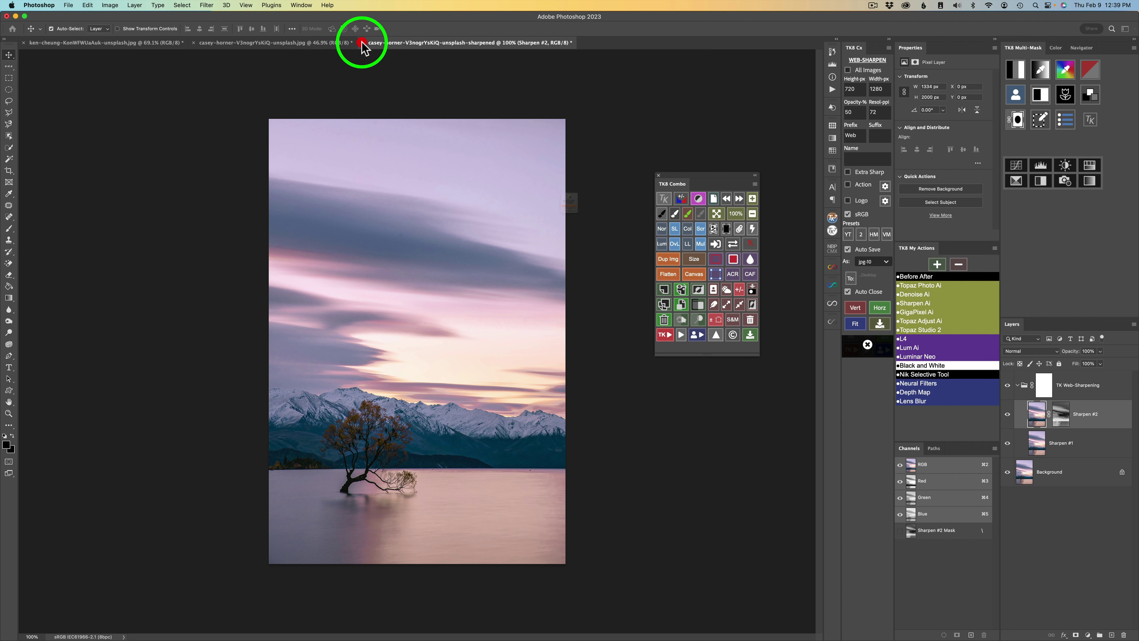
# Discard the extra-sharp copy and load the YT preset: 720 × 1280, Thumbnail, auto save/close
pyautogui.click(566, 237)
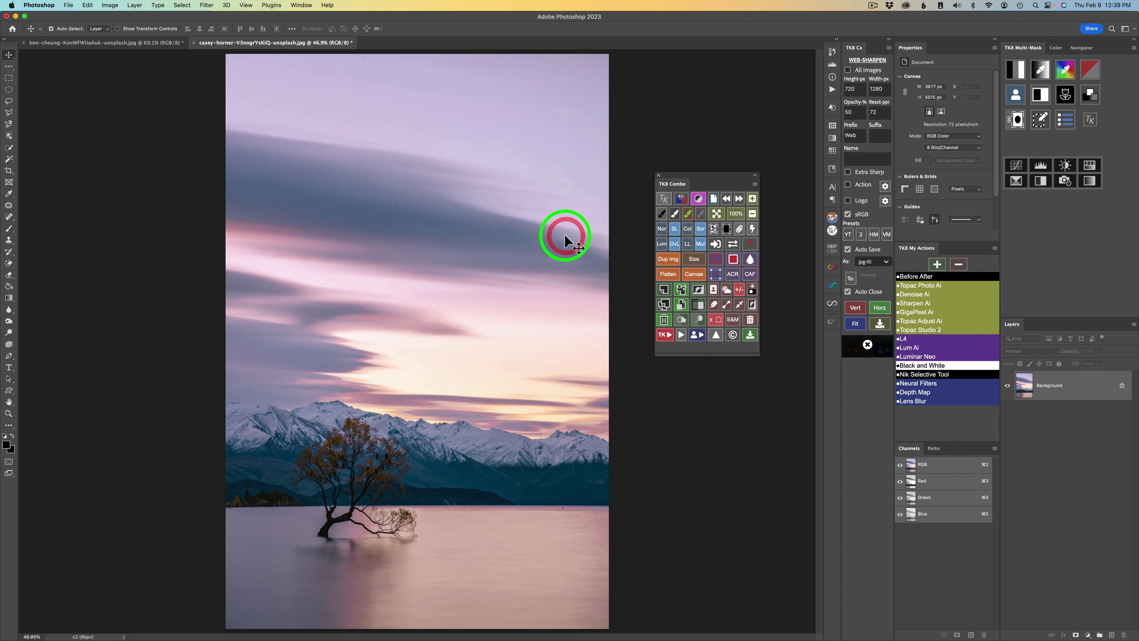
pyautogui.click(716, 336)
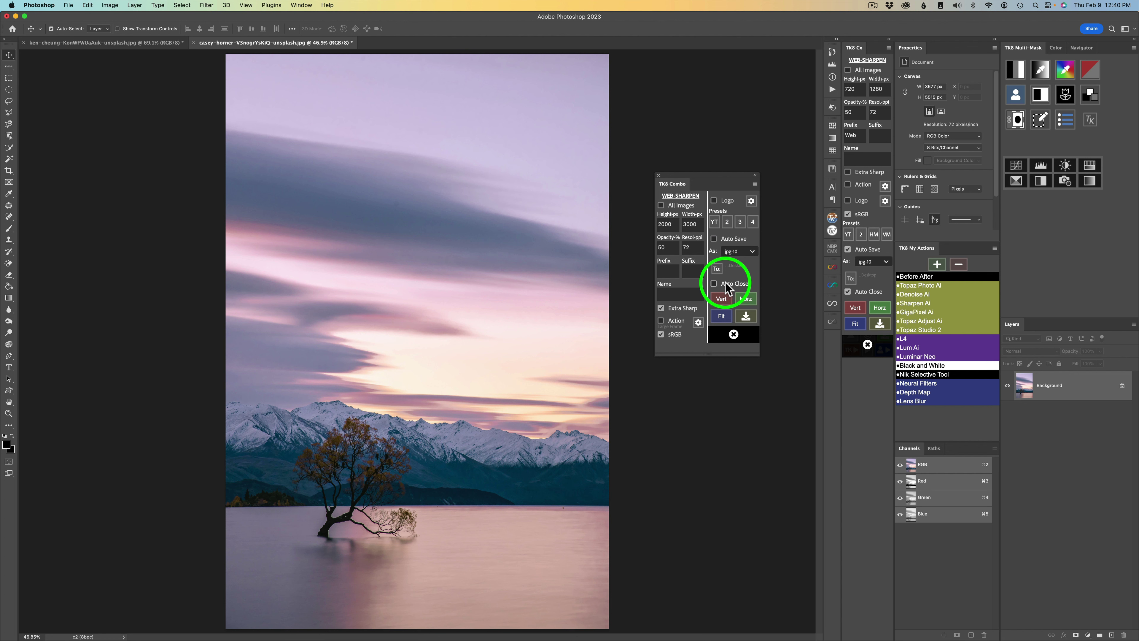
pyautogui.click(714, 223)
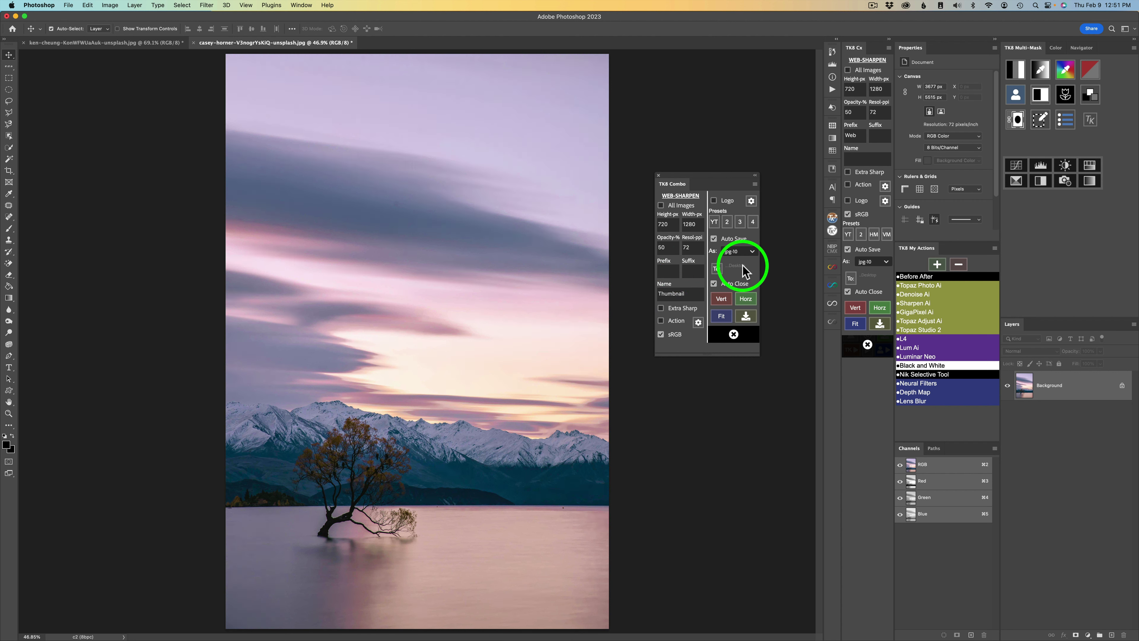
pyautogui.click(717, 268)
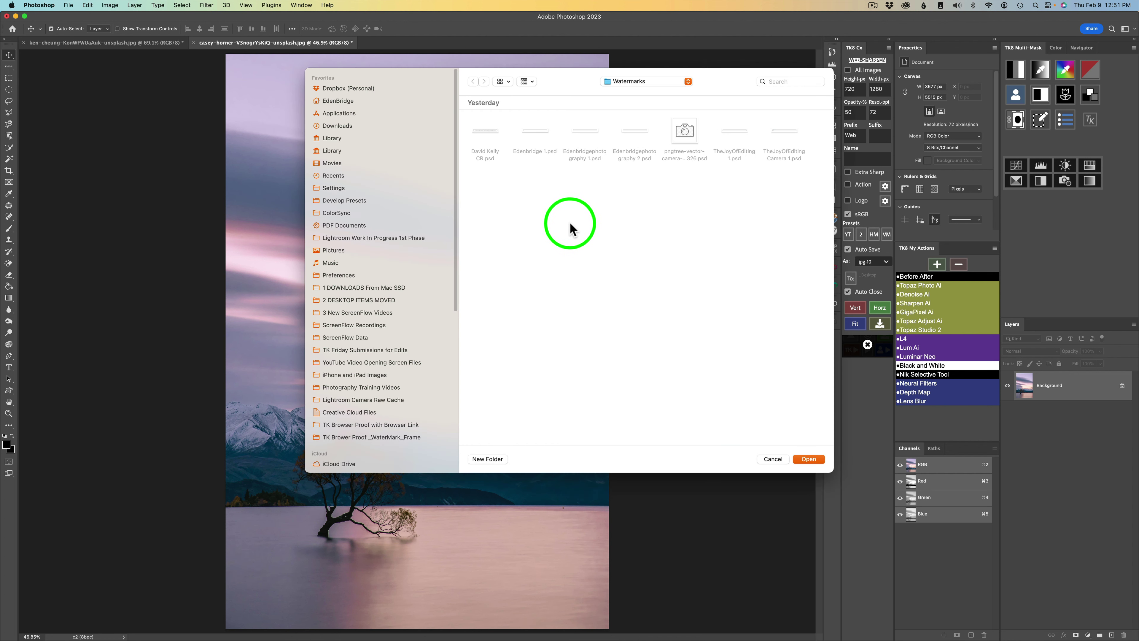
pyautogui.click(773, 459)
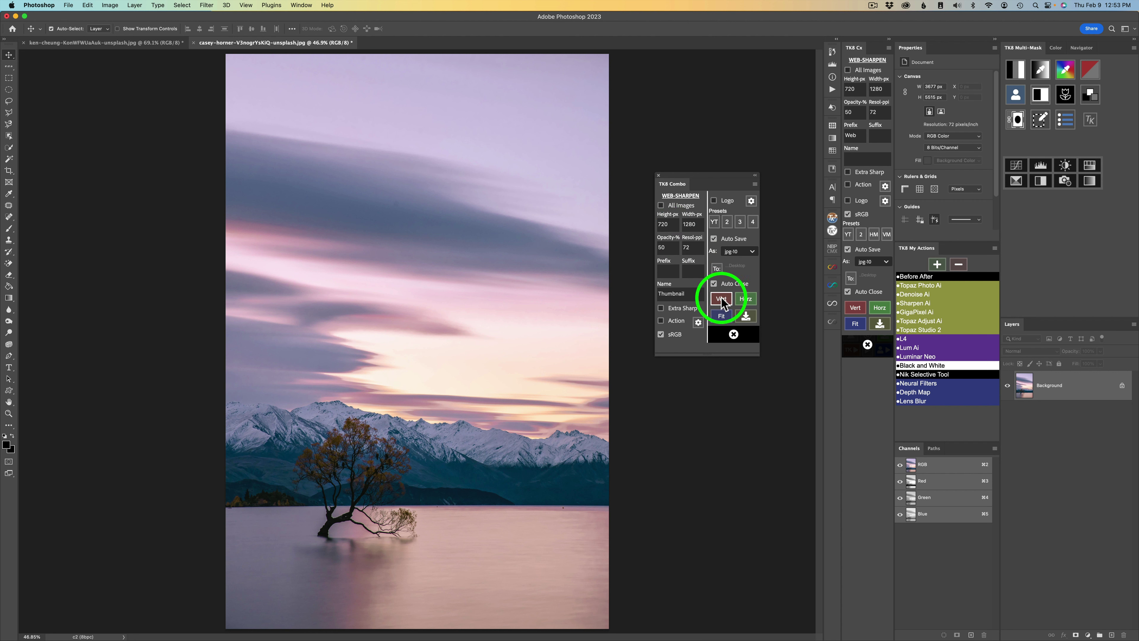
# Create the 720 × 1280 Thumbnail copy, which is sharpened, saved and closed automatically
pyautogui.click(721, 316)
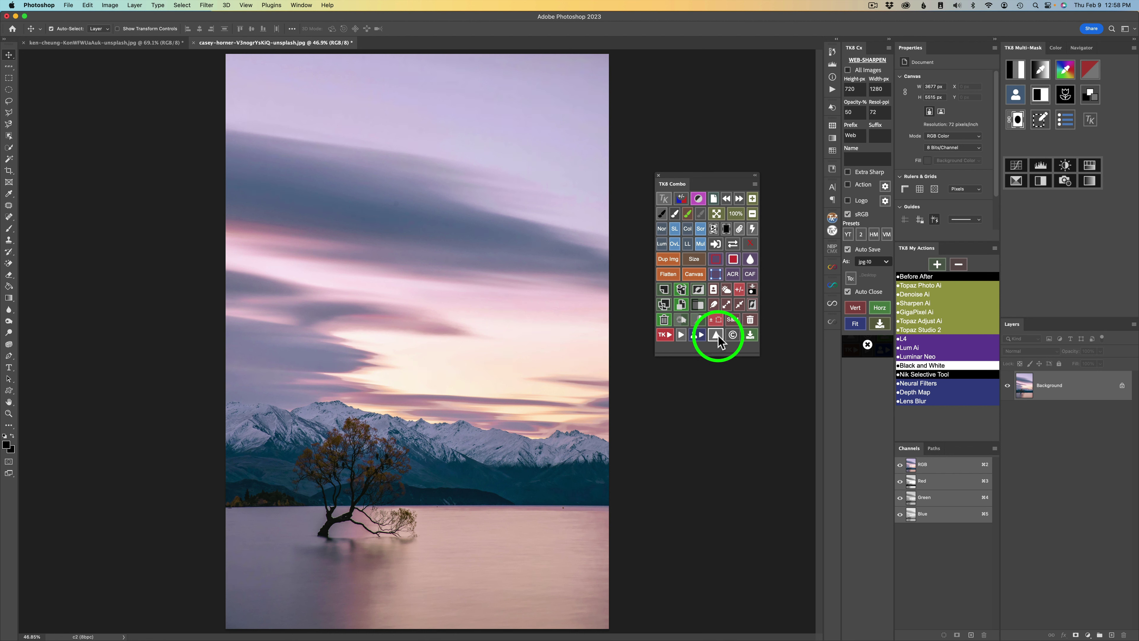
# Reopen the WEB-SHARPEN settings page holding the 720 × 1280 Thumbnail preset
pyautogui.click(717, 334)
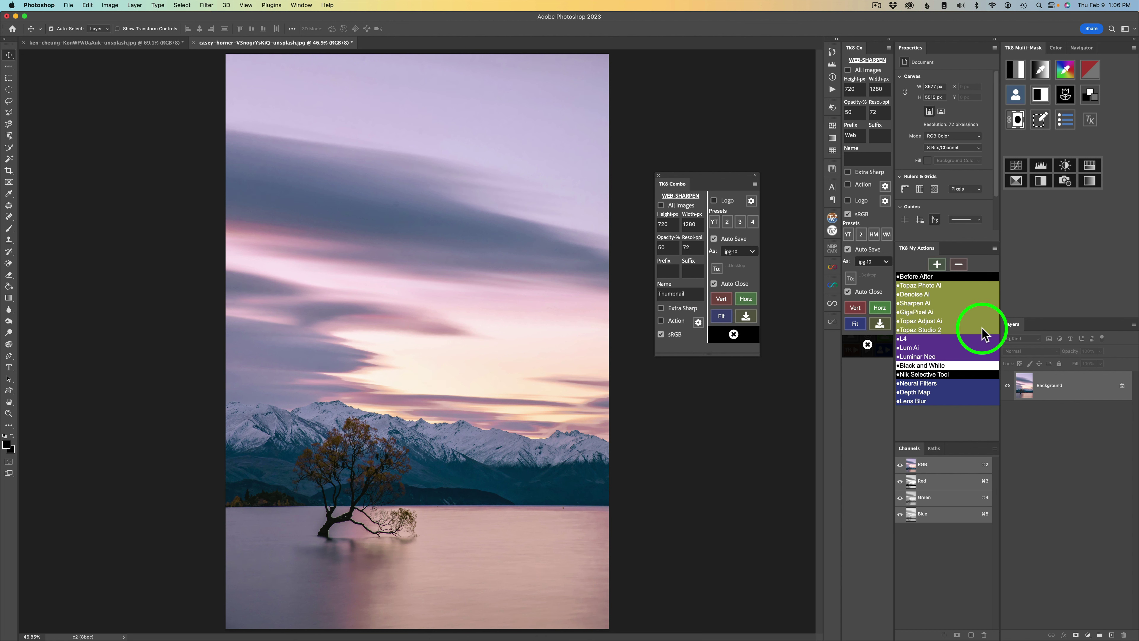
# On the purple lake landscape, set web-sharpen height to 2000 and width to 3000
pyautogui.click(144, 42)
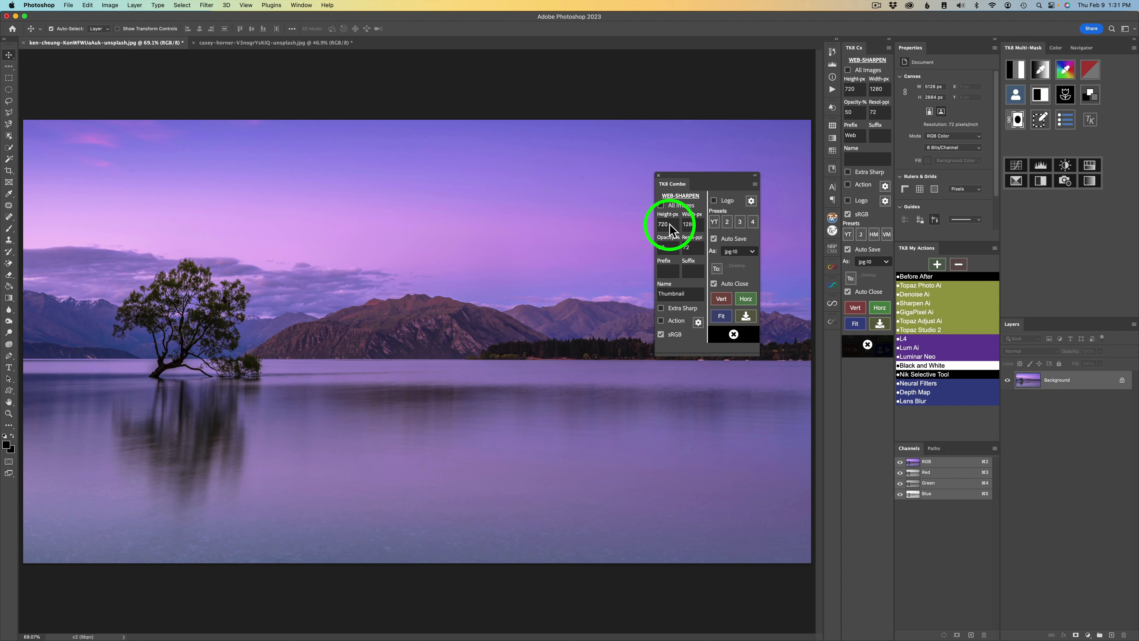
pyautogui.moveTo(670, 225); pyautogui.dragTo(644, 224)
pyautogui.write('2')
pyautogui.doubleClick(690, 224)
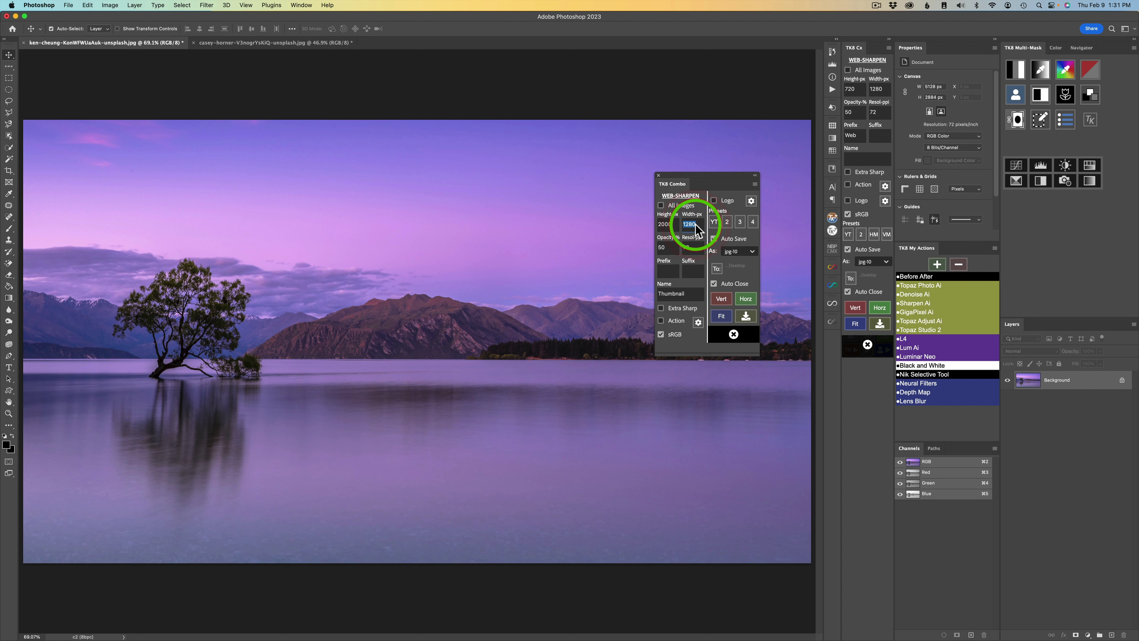
pyautogui.write('3000')
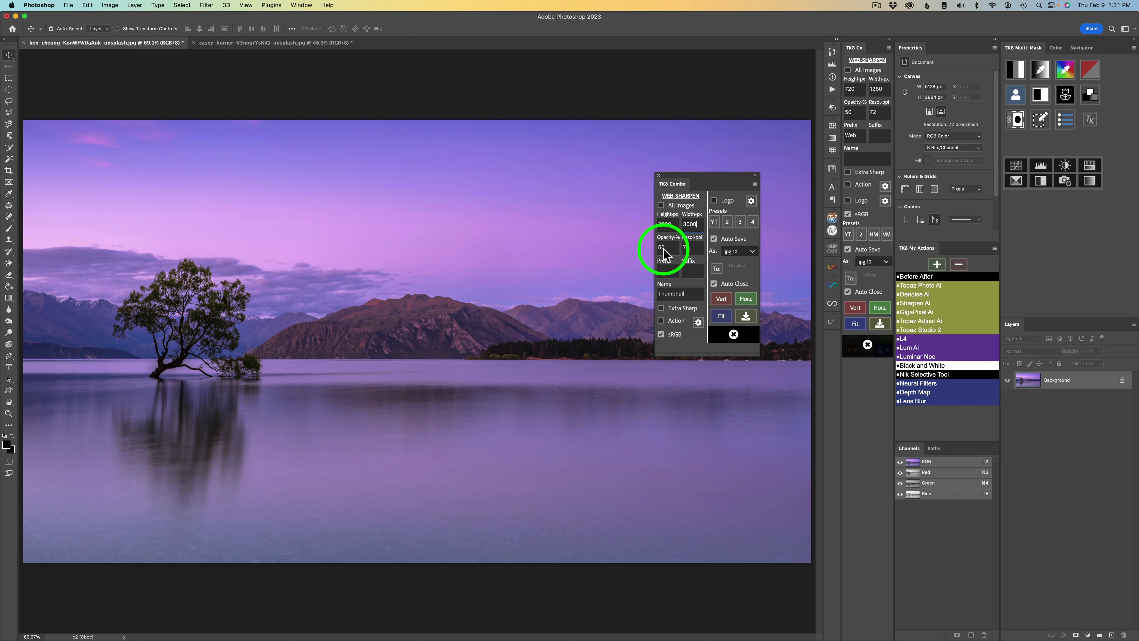
# Clear the Thumbnail name and turn off Auto Save and Auto Close
pyautogui.click(689, 252)
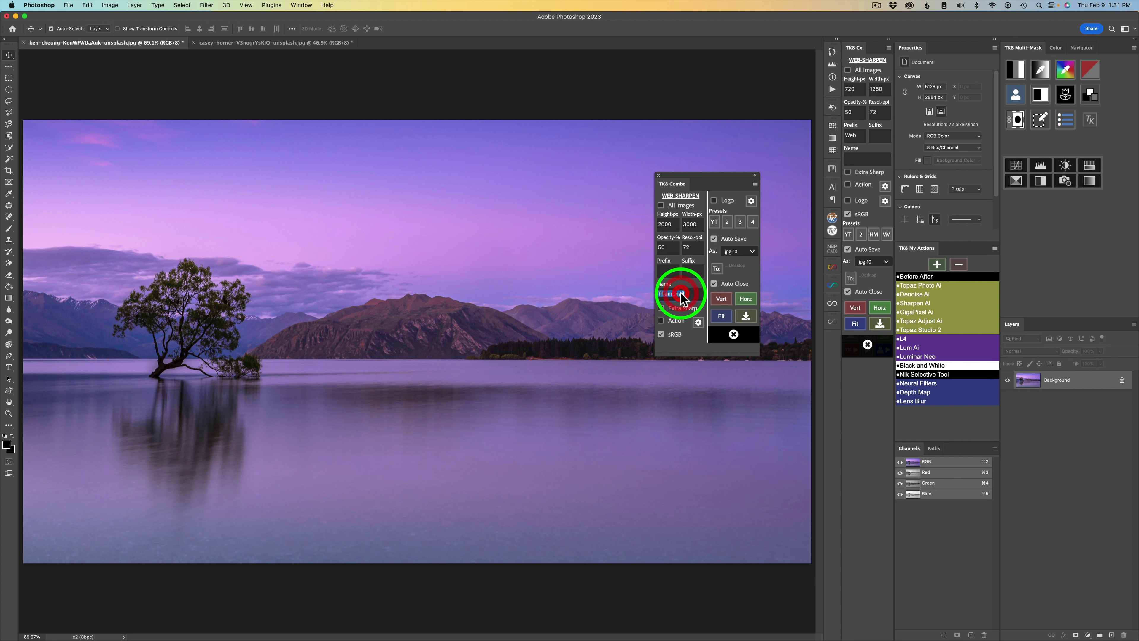
pyautogui.press('BackSpace')
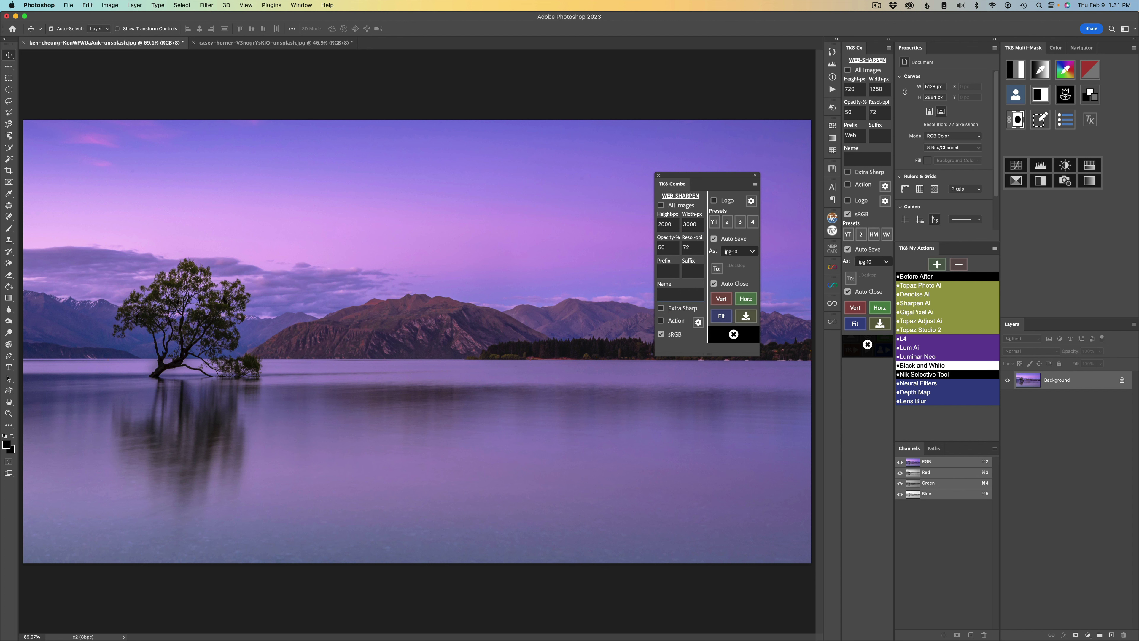
pyautogui.click(714, 238)
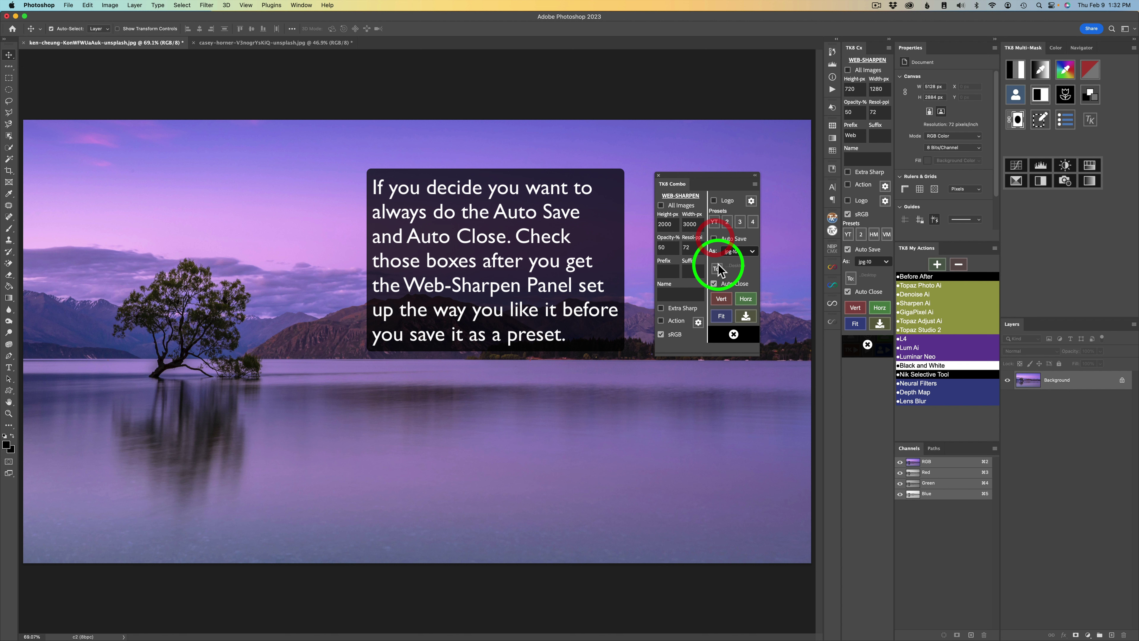
pyautogui.click(714, 284)
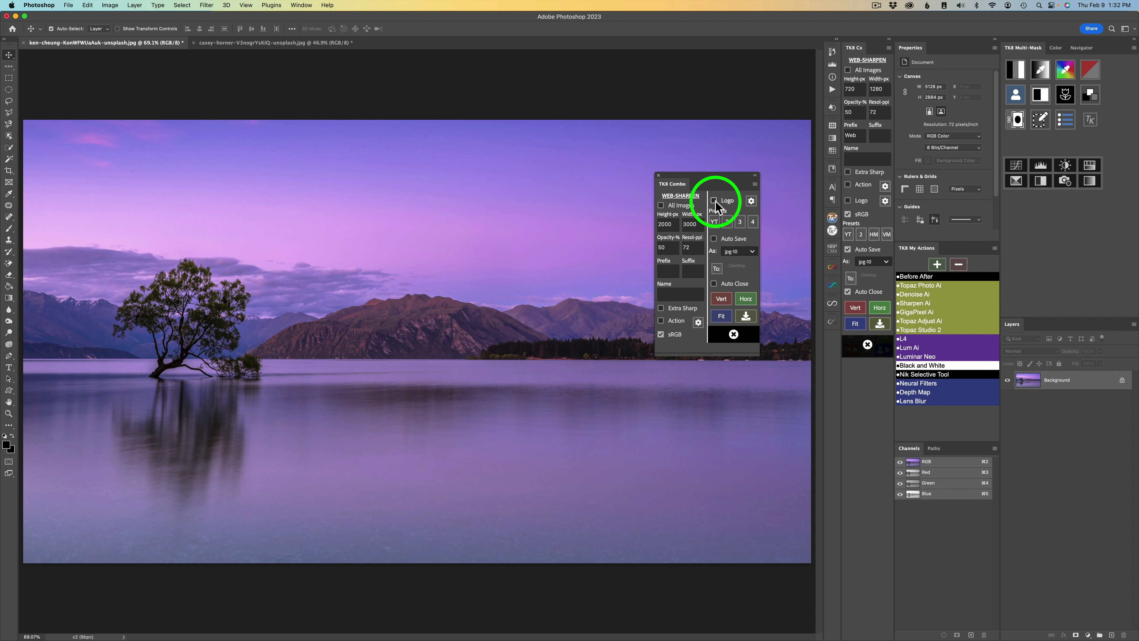
# Make the 3000 × 1687 px web-sharpened copy, leaving Image Size unchanged, and show the web-sharpen settings
pyautogui.click(721, 316)
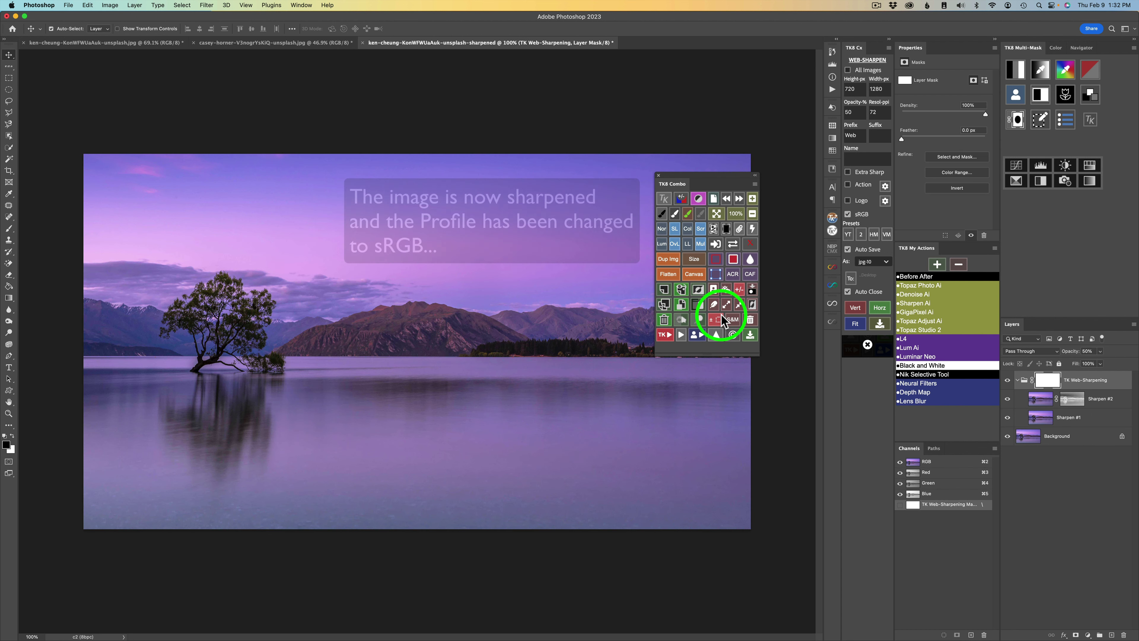
pyautogui.click(694, 260)
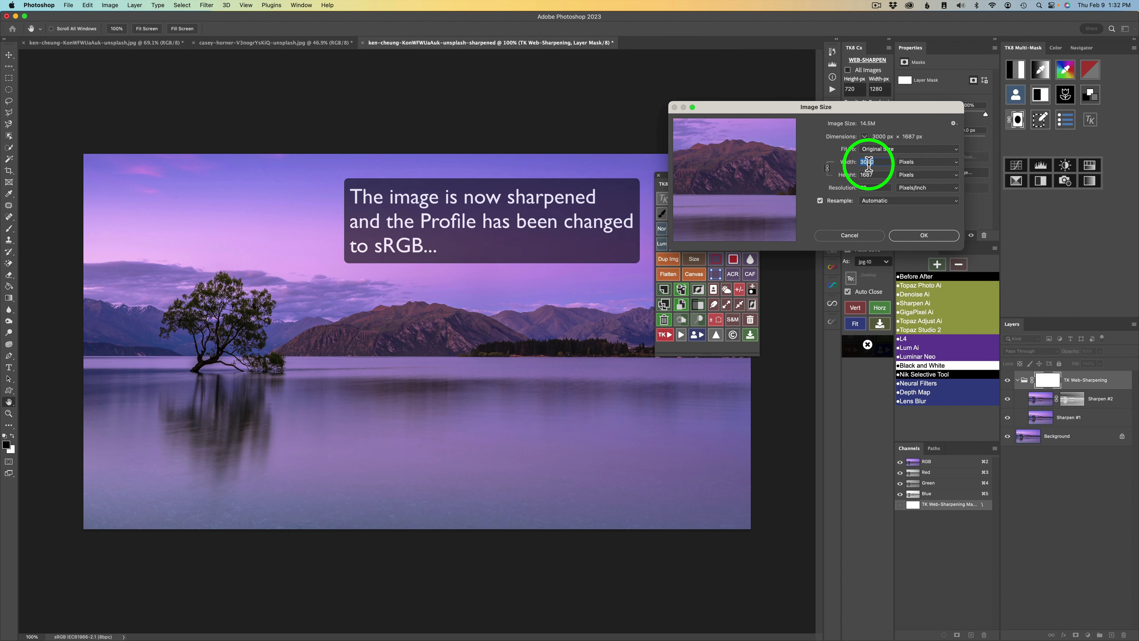
pyautogui.click(851, 235)
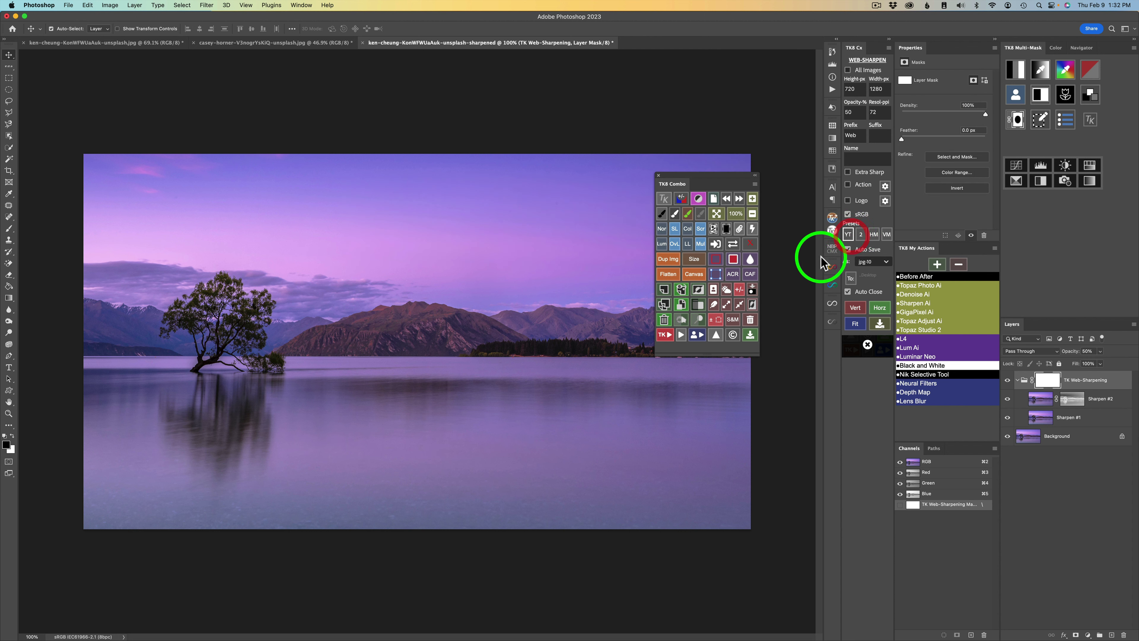
pyautogui.click(718, 335)
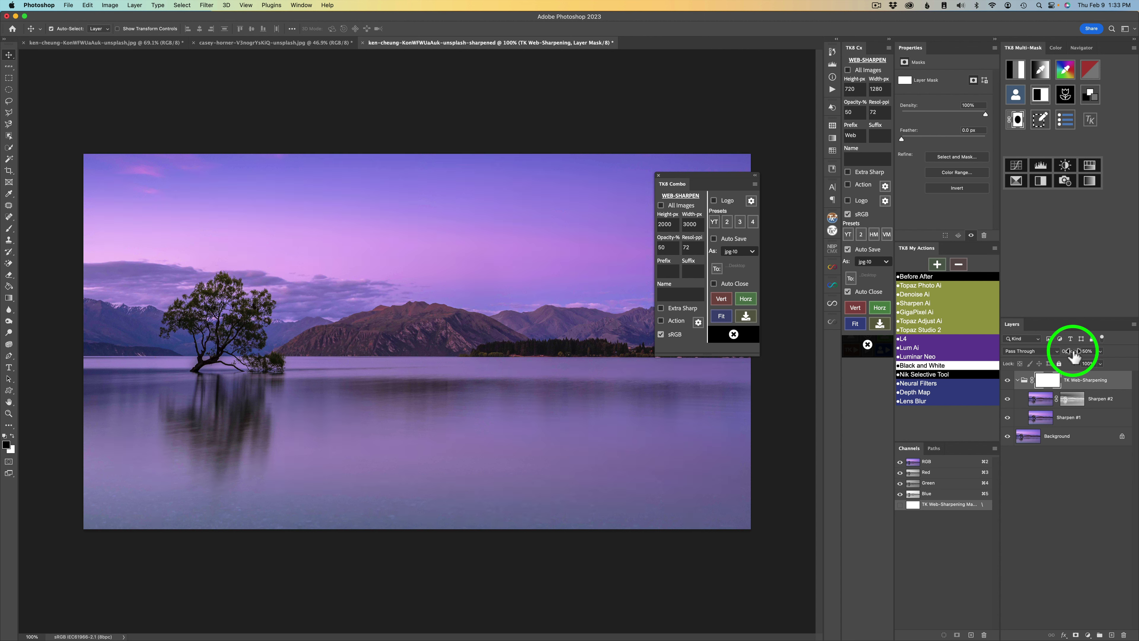
# Toggle the Sharpen #2 mask off and back on, and raise Web-Sharpen opacity from 50 to 100
pyautogui.moveTo(1074, 355); pyautogui.dragTo(1114, 358)
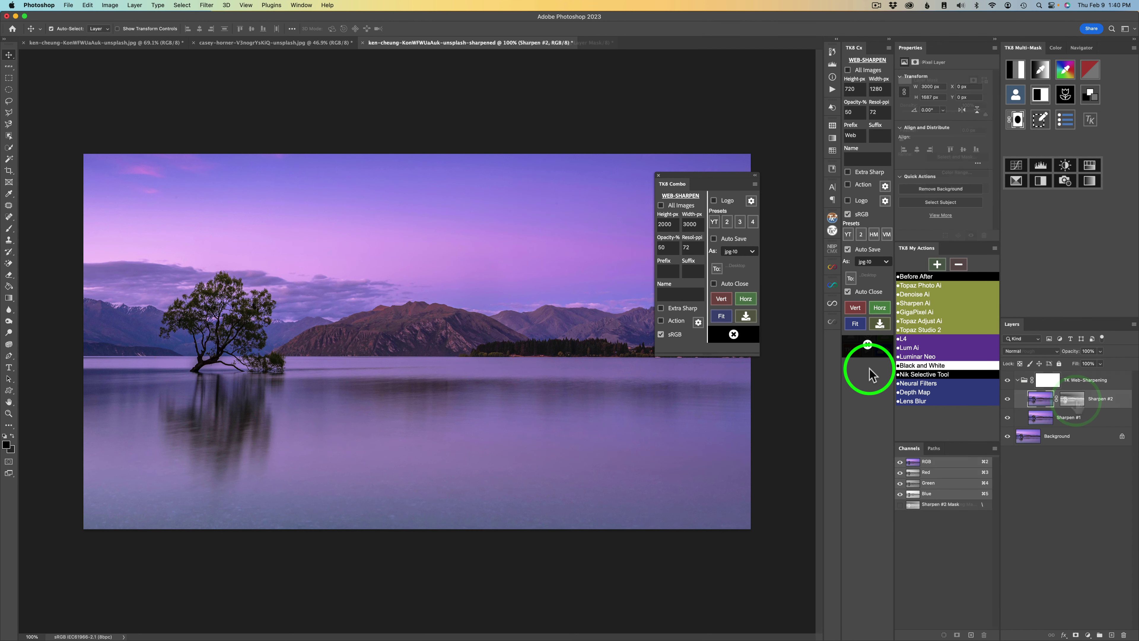
pyautogui.click(868, 345)
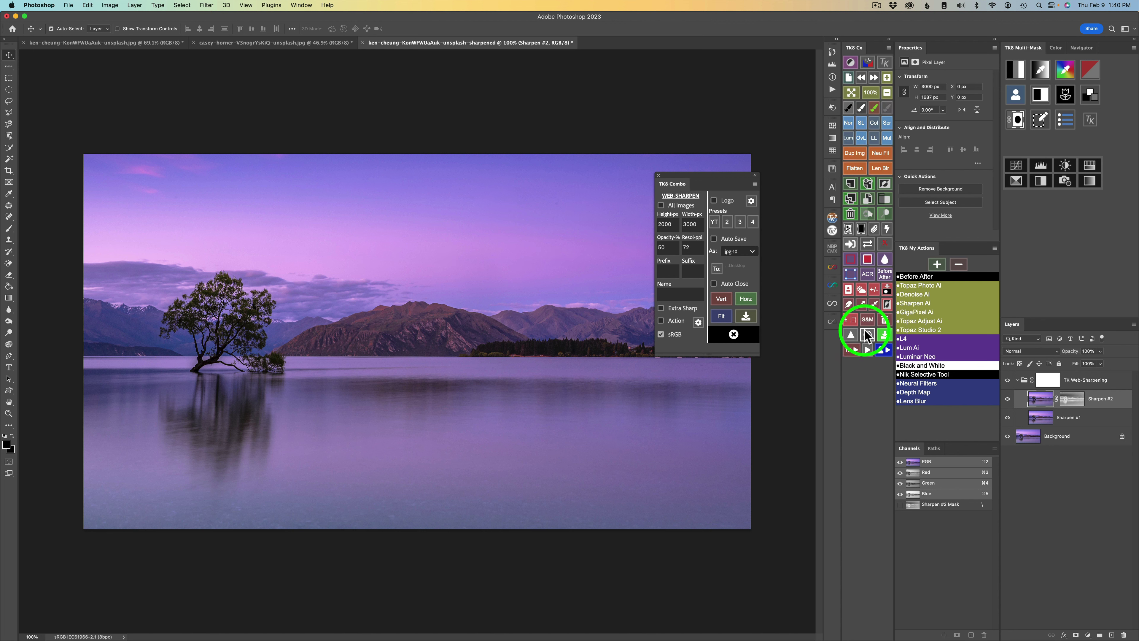
pyautogui.click(885, 242)
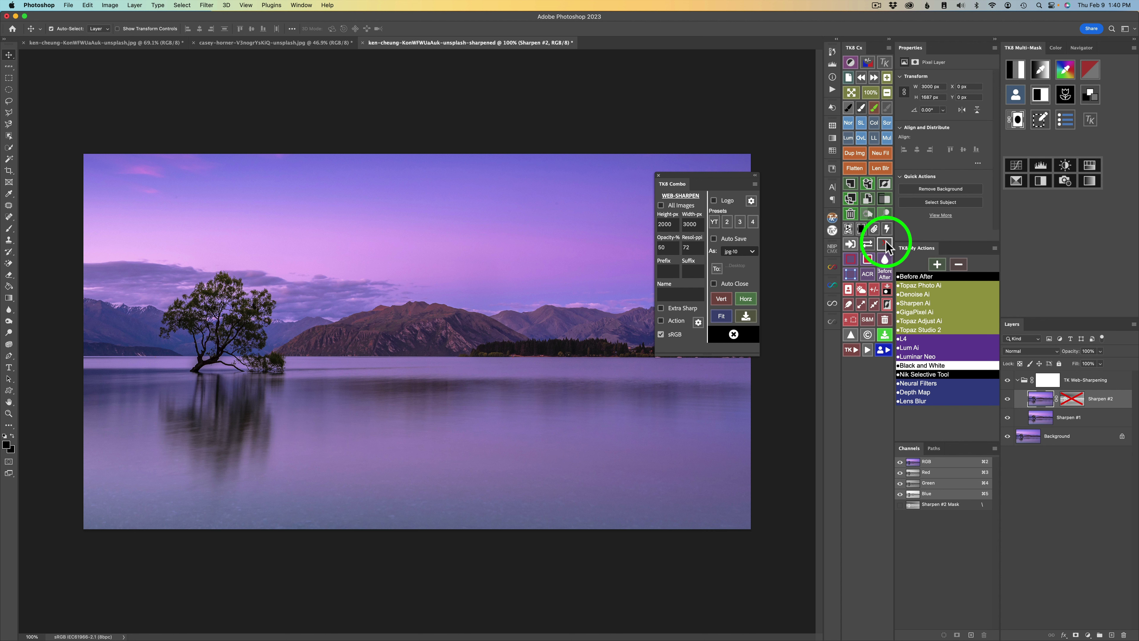
pyautogui.click(885, 242)
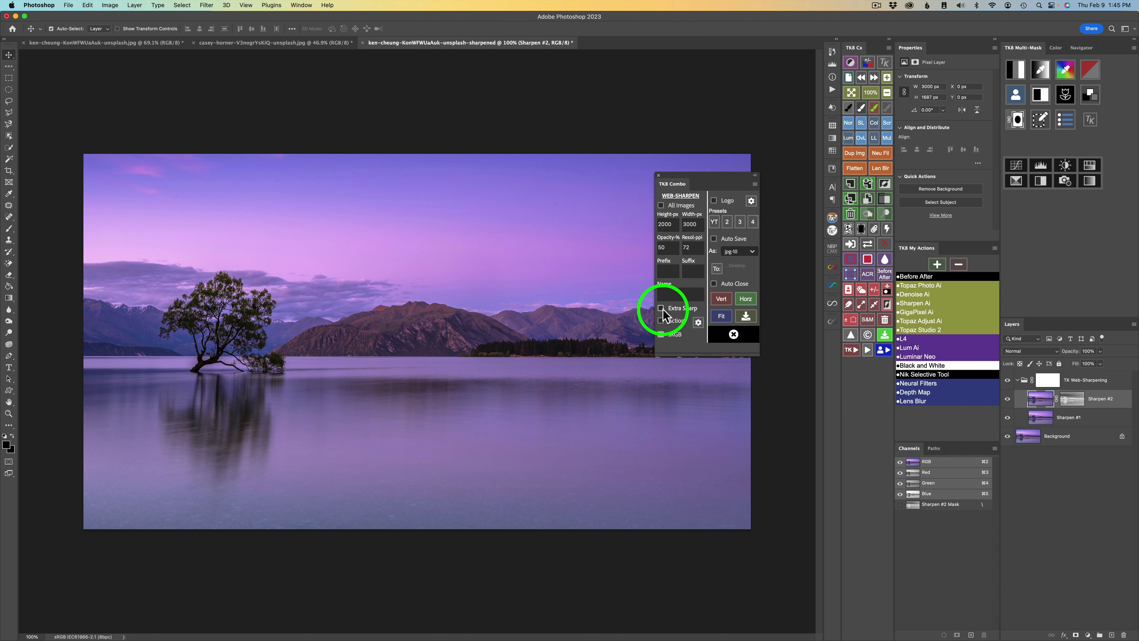
pyautogui.doubleClick(667, 250)
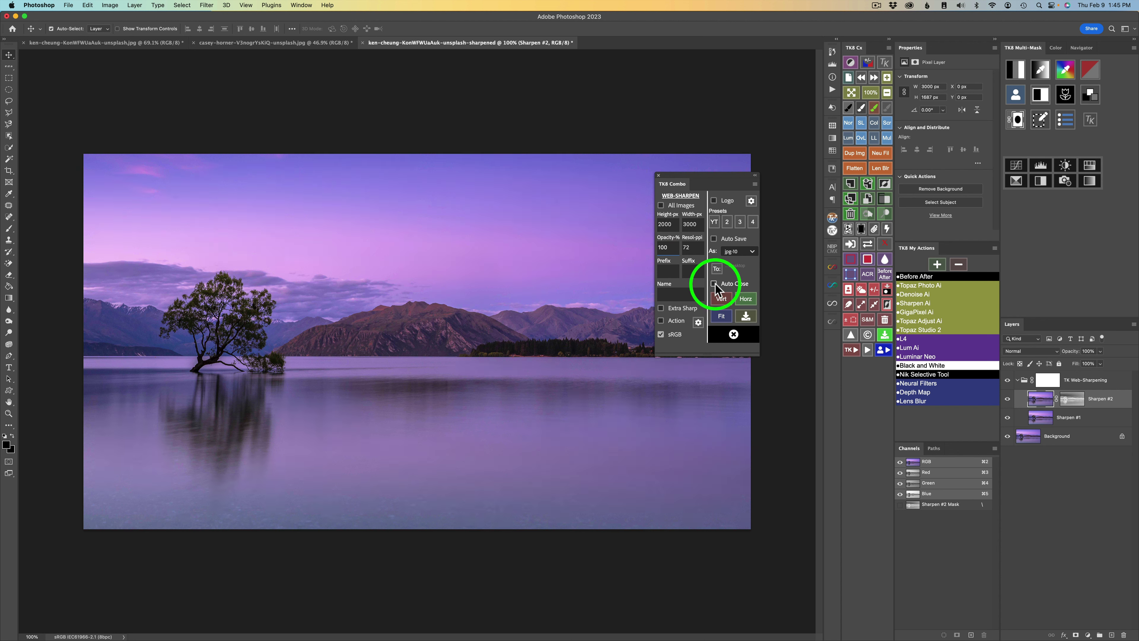
pyautogui.click(777, 300)
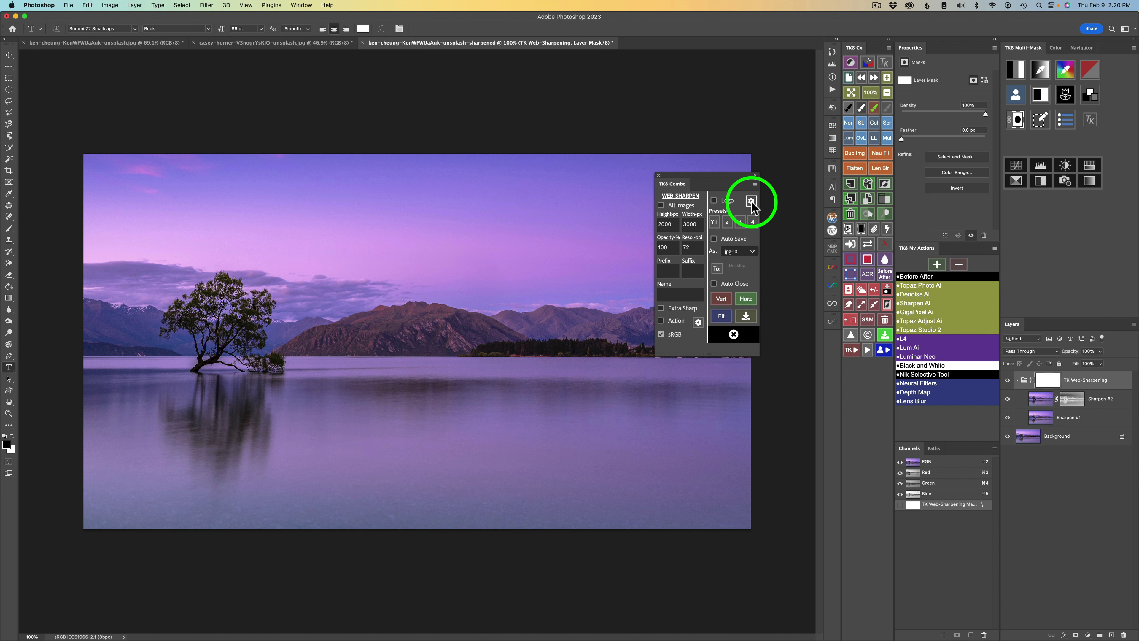
# Choose TheJoyOfEditing Camera 1.psd as the watermark file
pyautogui.click(751, 202)
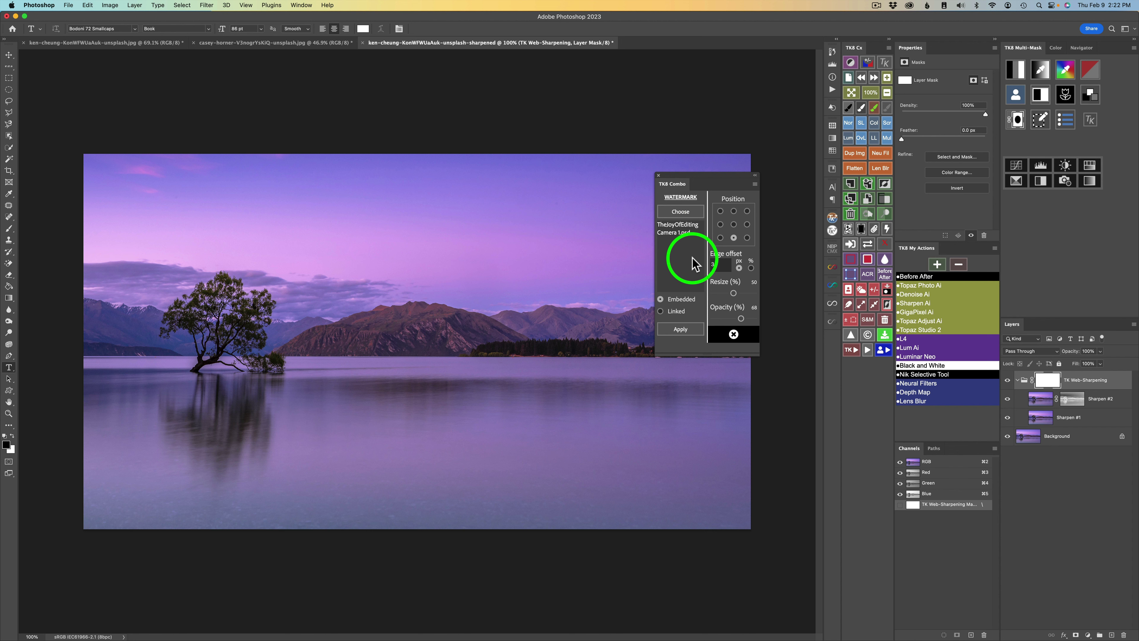
pyautogui.click(687, 213)
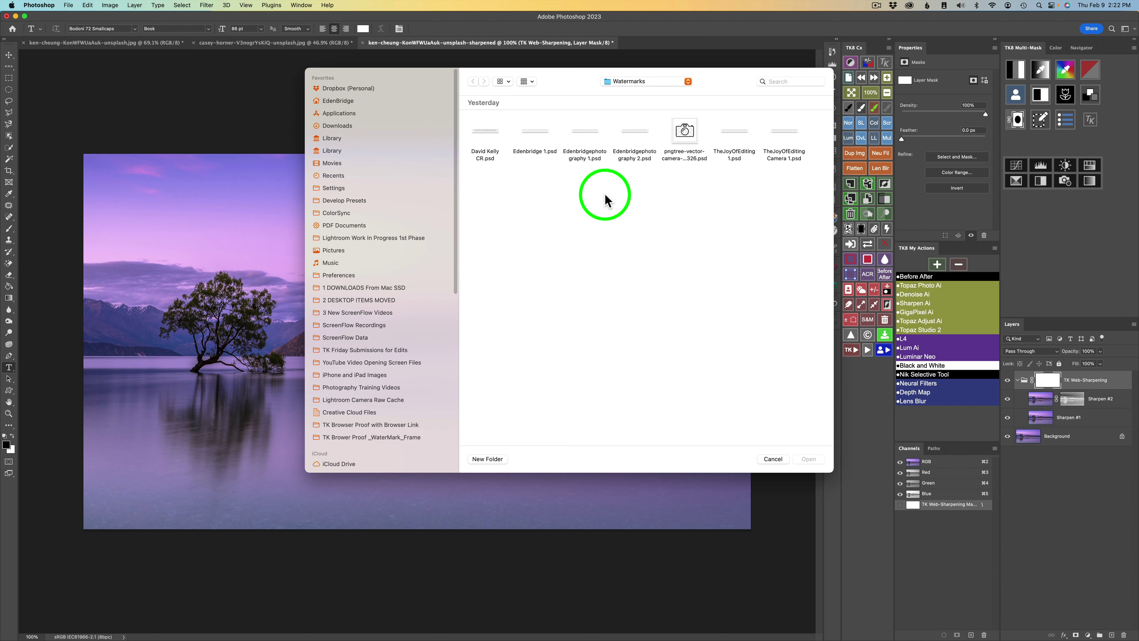
pyautogui.click(773, 459)
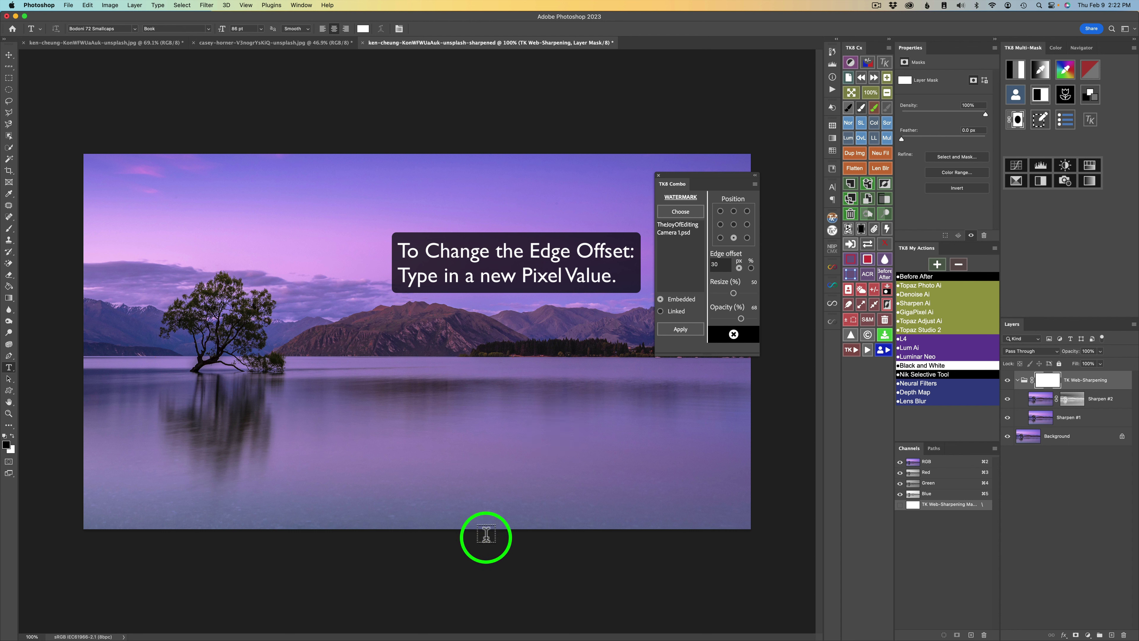
# Set both the watermark Resize and Opacity to 100%
pyautogui.press('v')
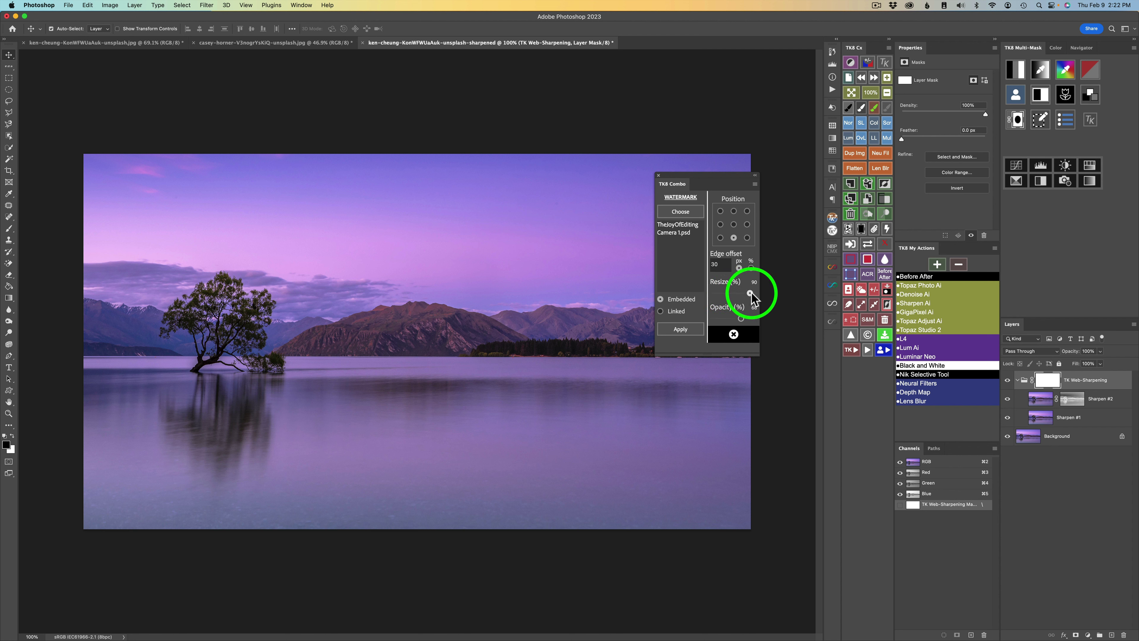
pyautogui.click(761, 293)
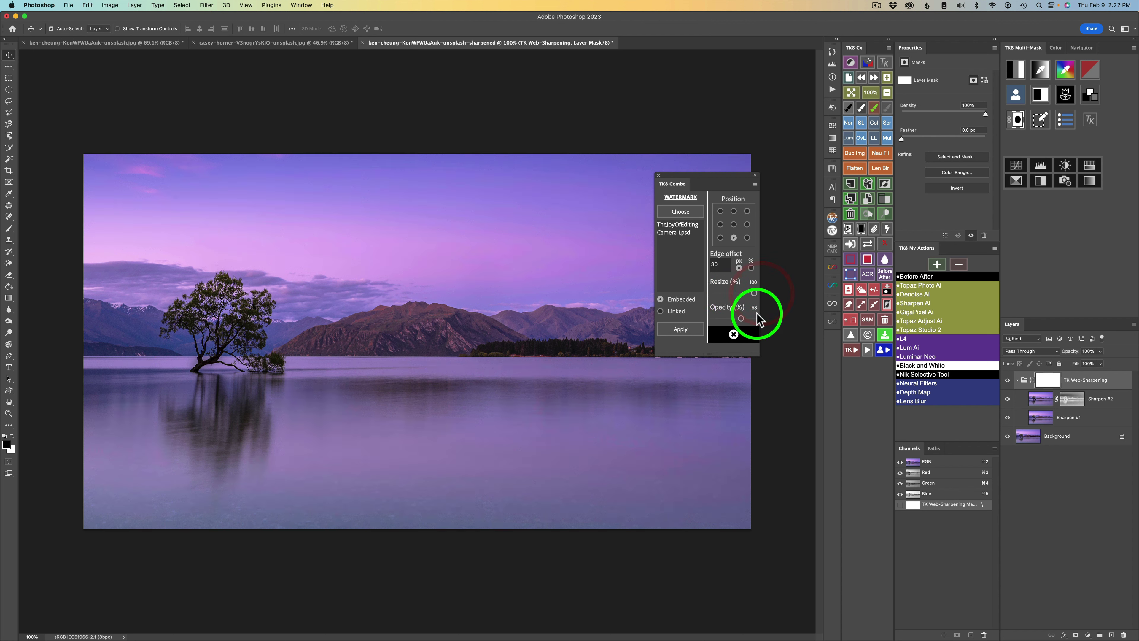
pyautogui.moveTo(741, 317); pyautogui.dragTo(769, 320)
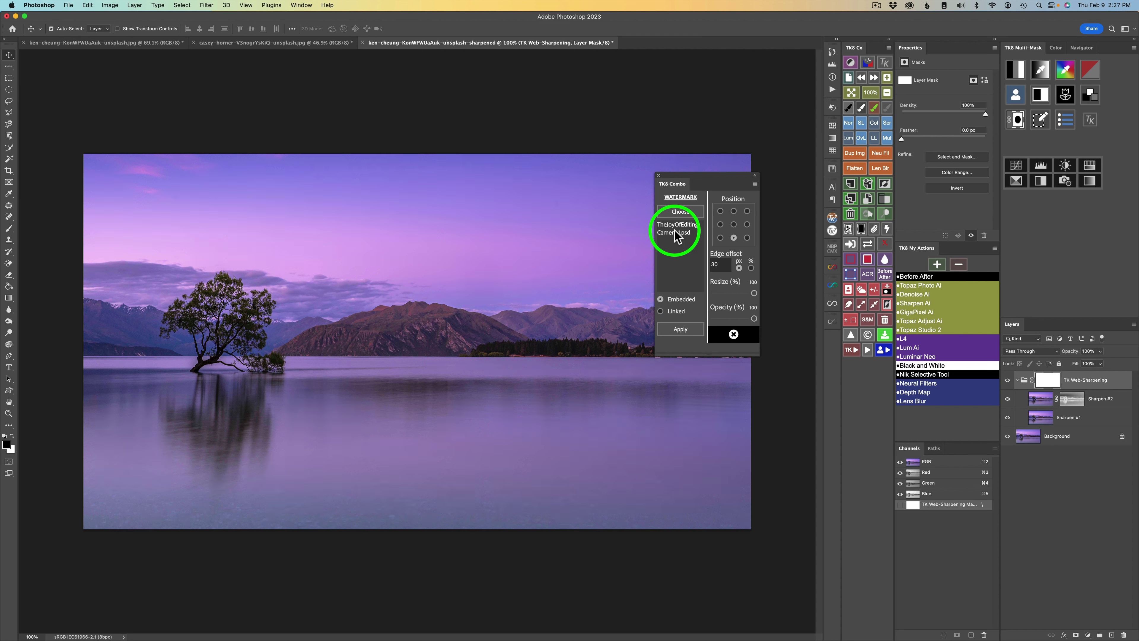
# Test the full-size watermark, then reapply it at 52% size and 65% opacity
pyautogui.click(690, 330)
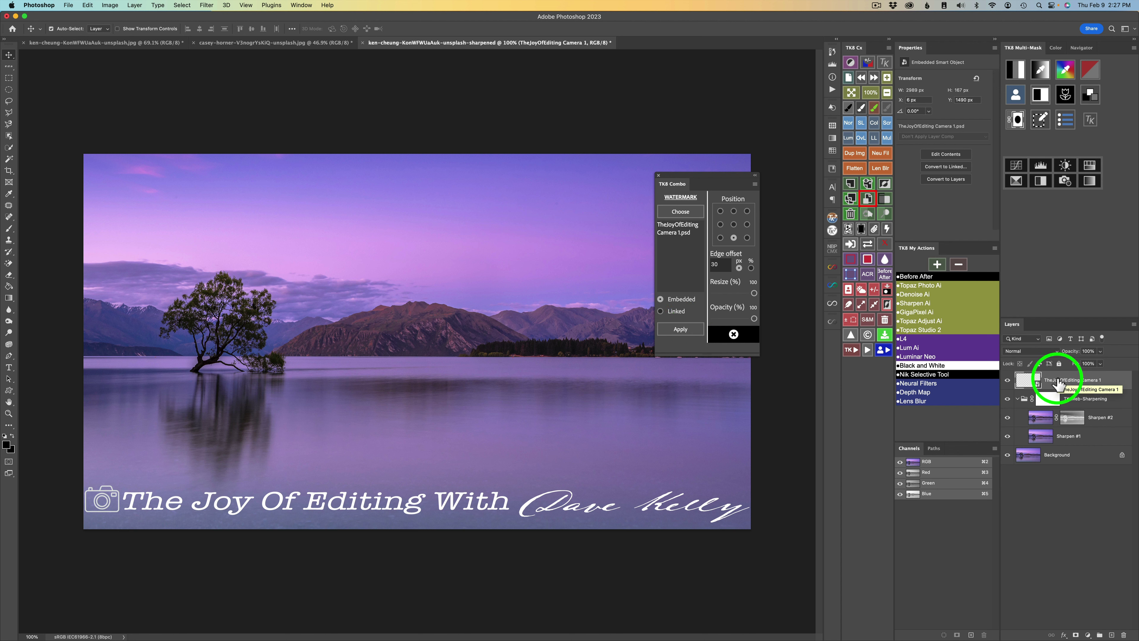
pyautogui.press('BackSpace')
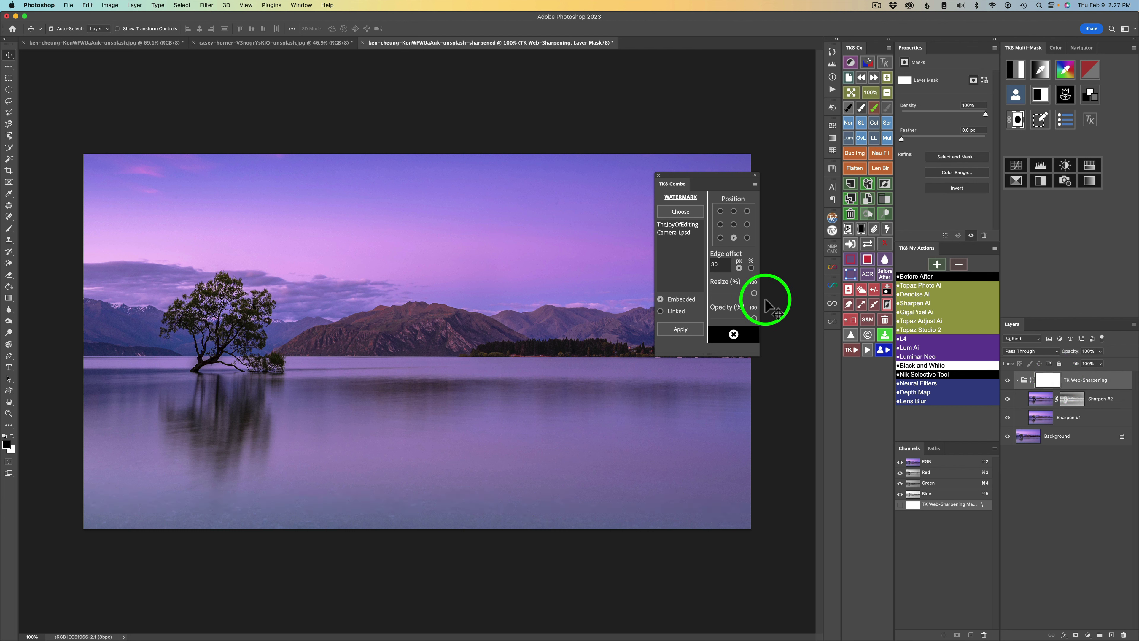
pyautogui.moveTo(754, 293); pyautogui.dragTo(734, 296)
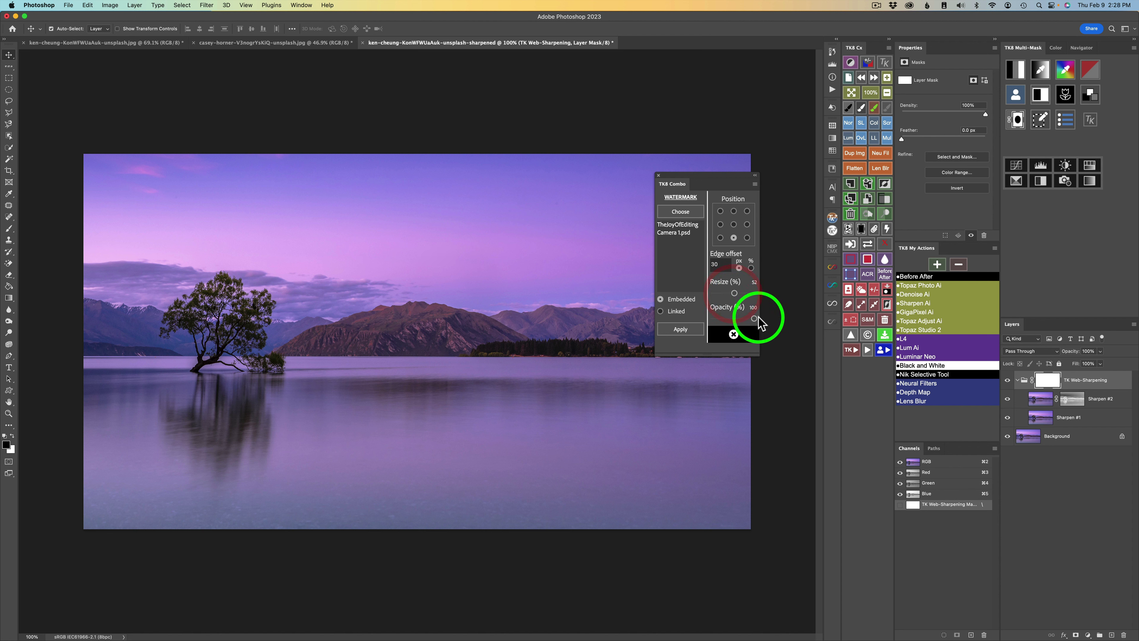
pyautogui.moveTo(755, 318); pyautogui.dragTo(736, 319)
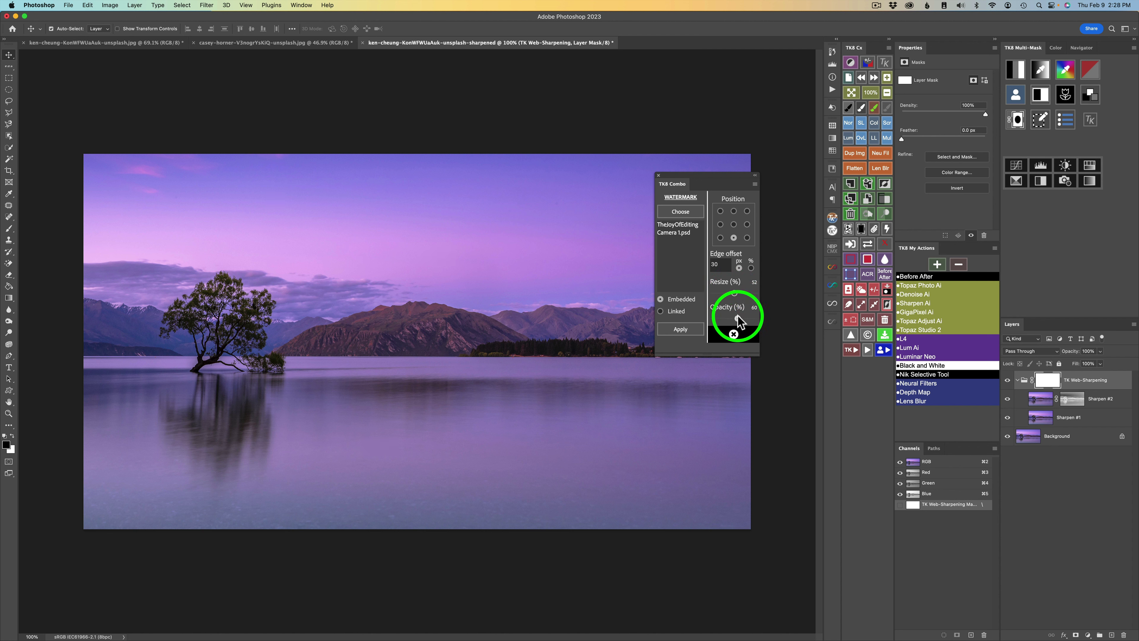
pyautogui.click(680, 330)
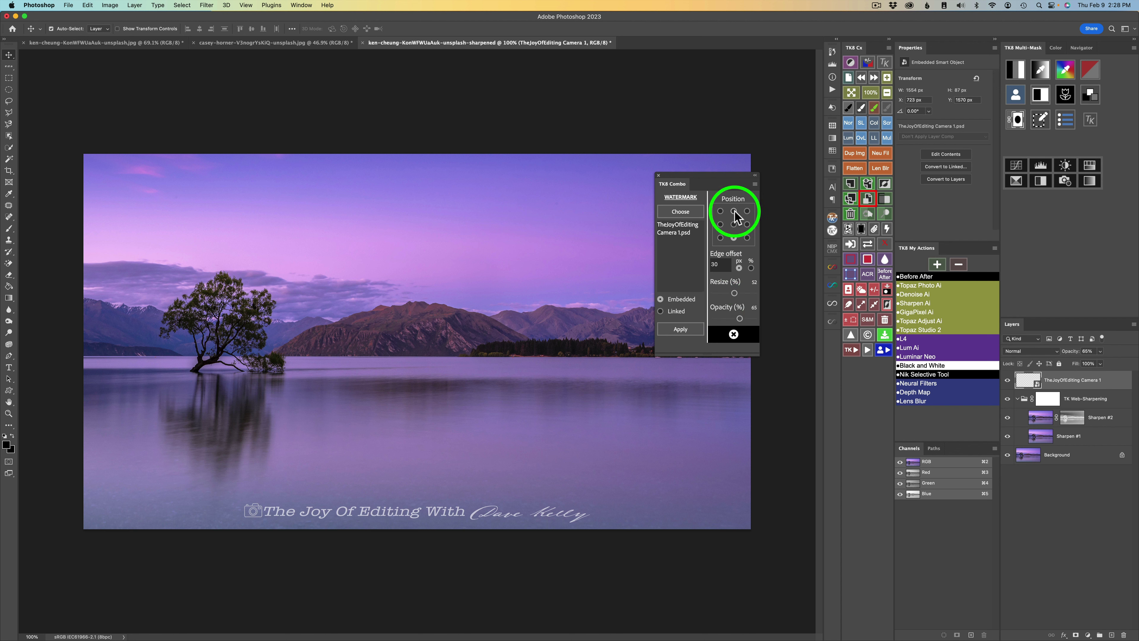
# Try the watermark at top centre, then settle on the bottom-right corner
pyautogui.press('Delete')
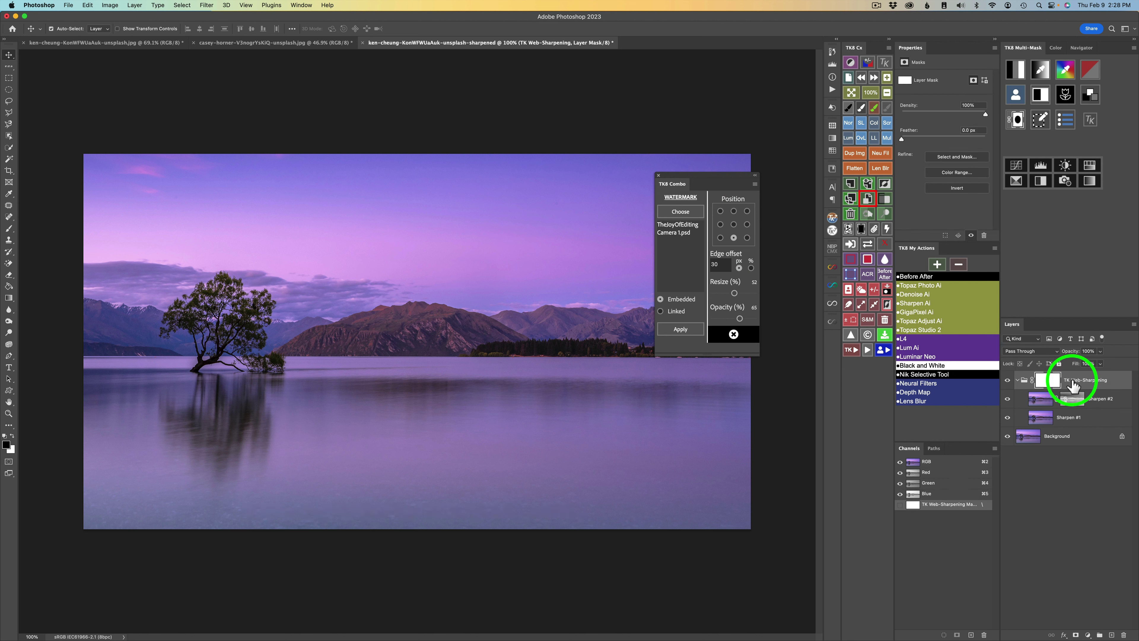
pyautogui.click(734, 212)
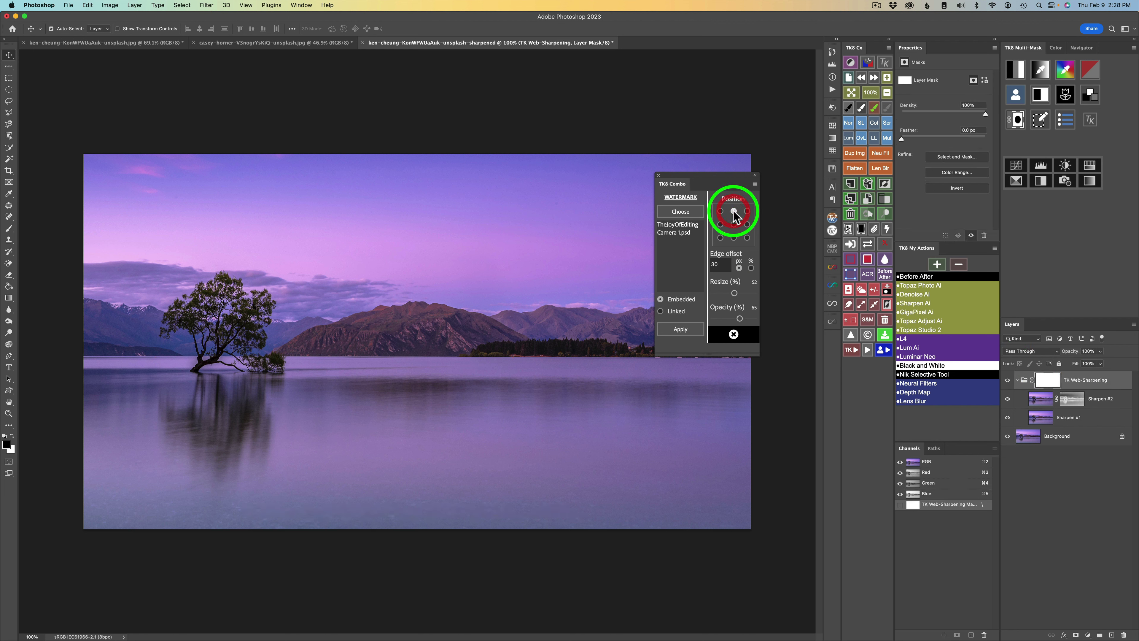
pyautogui.click(680, 329)
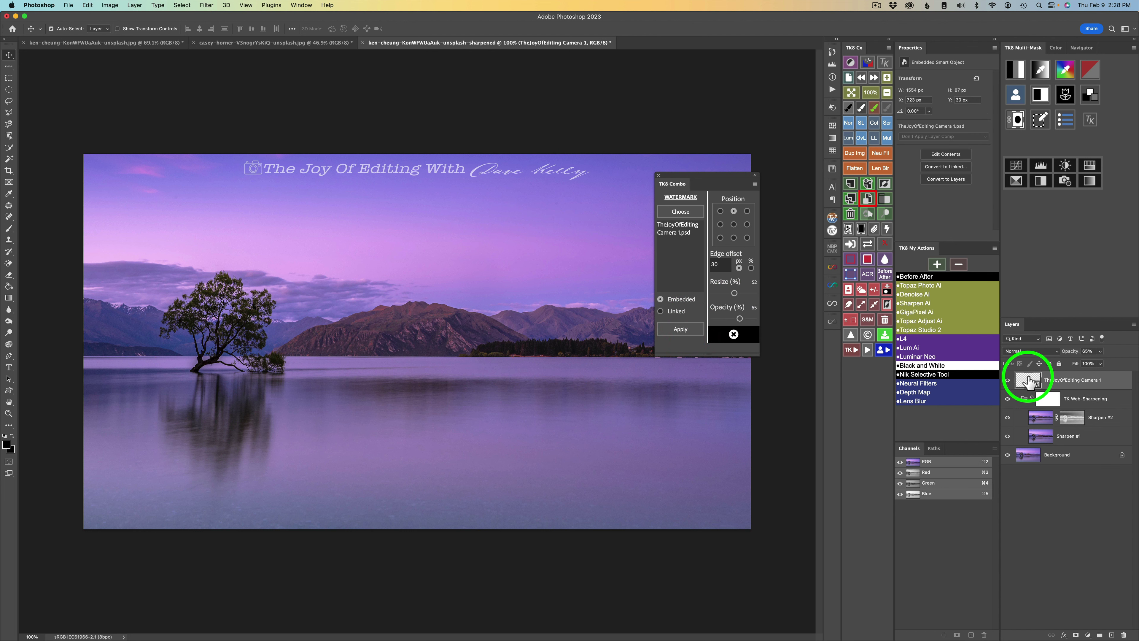
pyautogui.press('Delete')
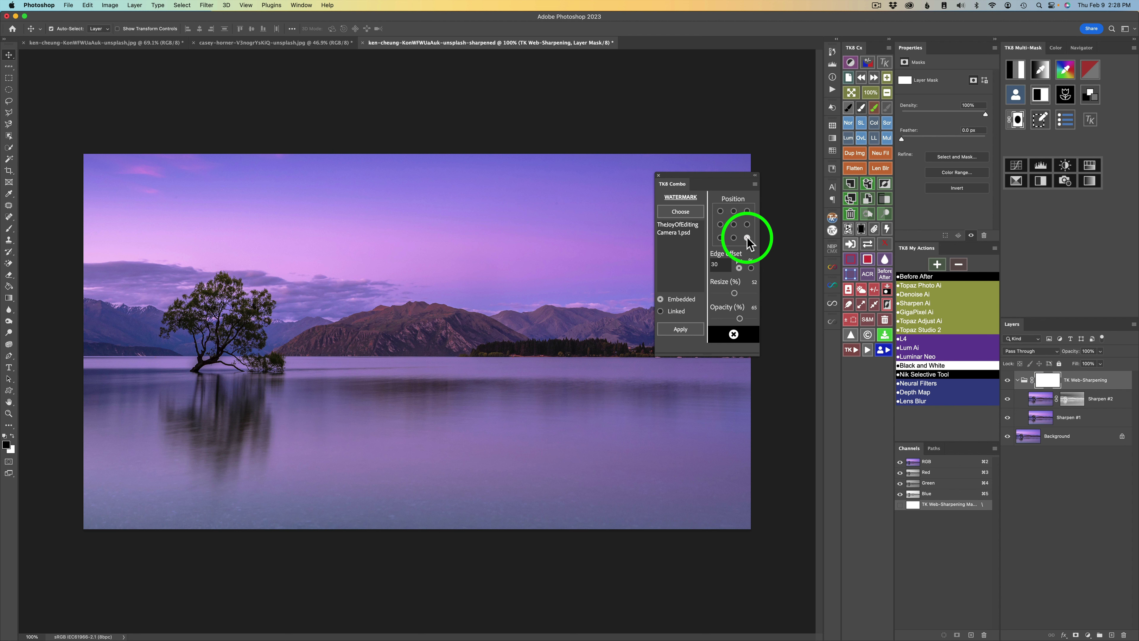
pyautogui.click(686, 329)
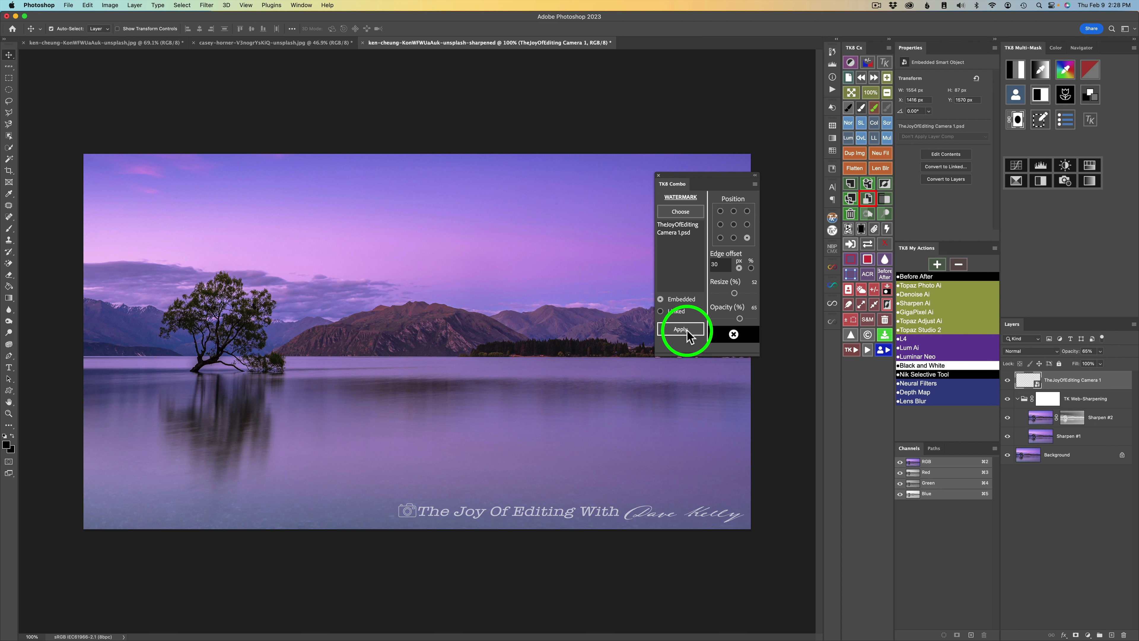
# Turn on the Logo option in Web-Sharpen so sharpened copies get the watermark
pyautogui.click(733, 334)
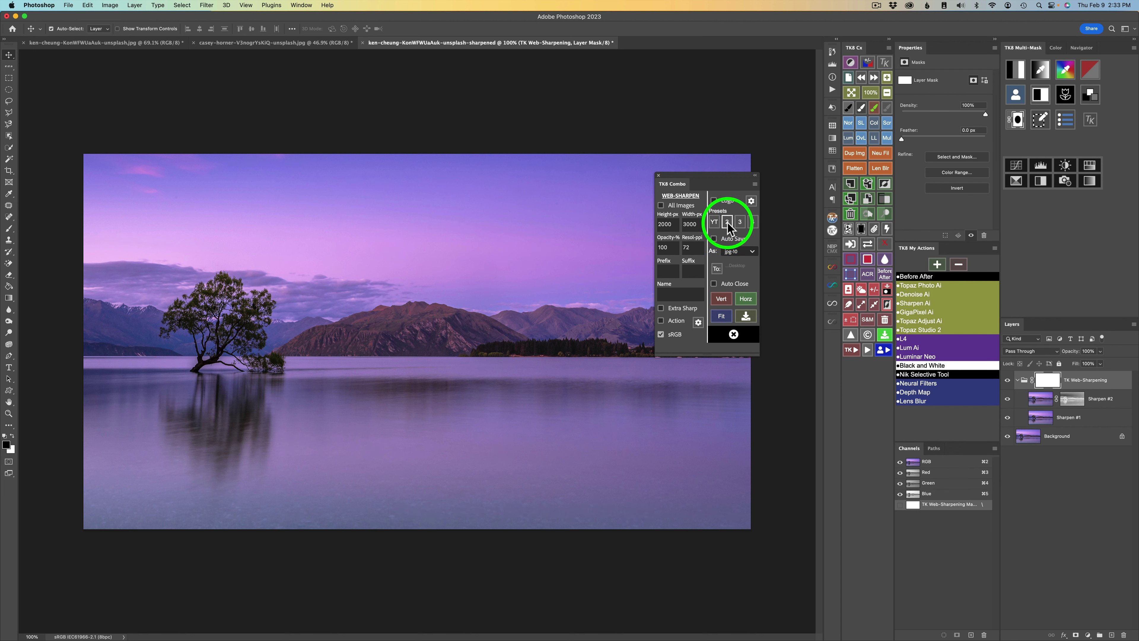
pyautogui.click(714, 202)
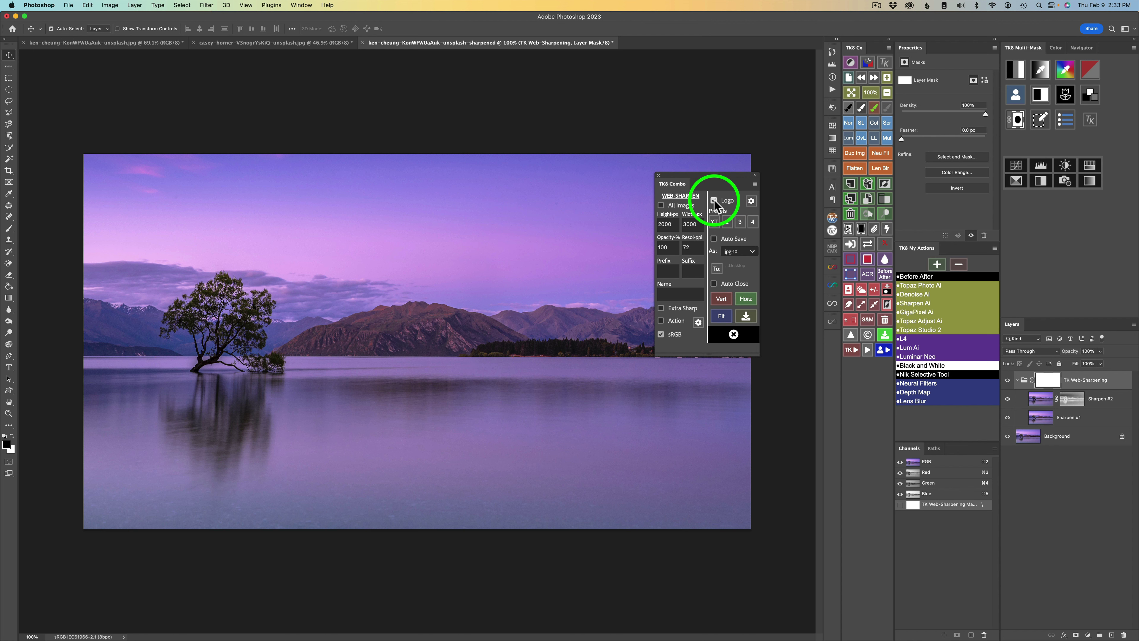
pyautogui.click(751, 200)
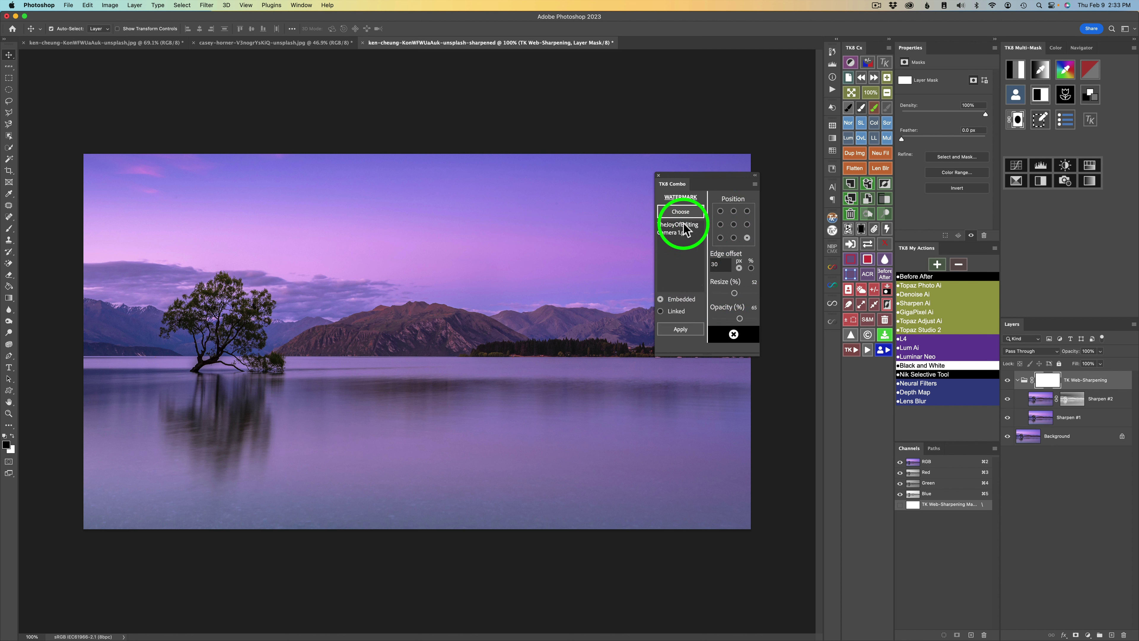
pyautogui.click(734, 335)
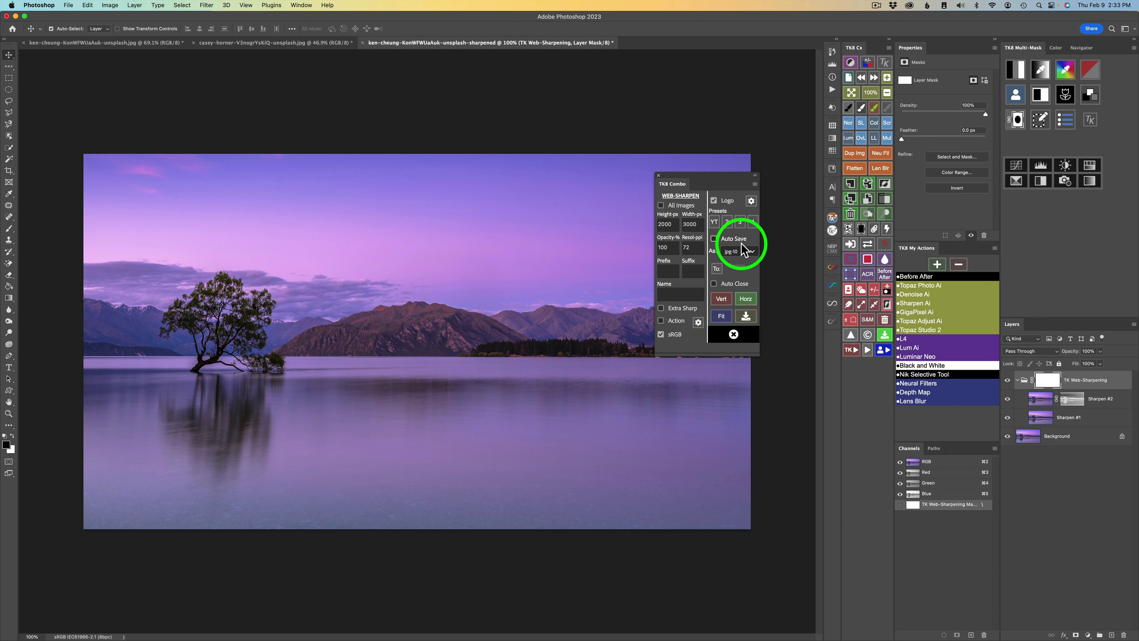
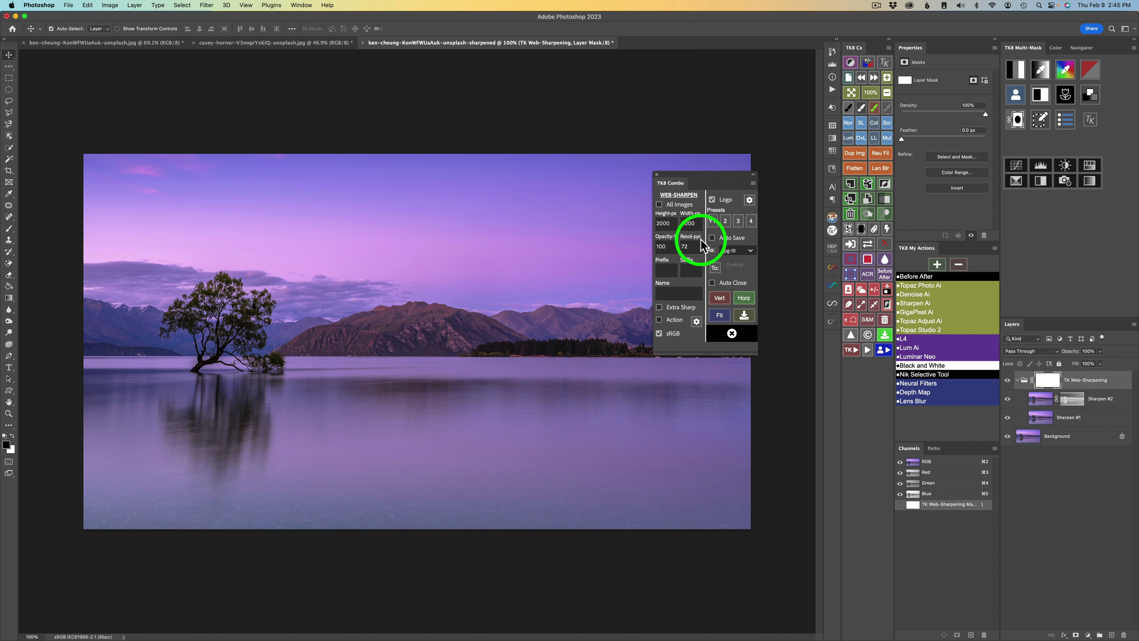
# Enable Logo and save the web-sharpen settings to preset slot 2, renamed HM
pyautogui.click(724, 220)
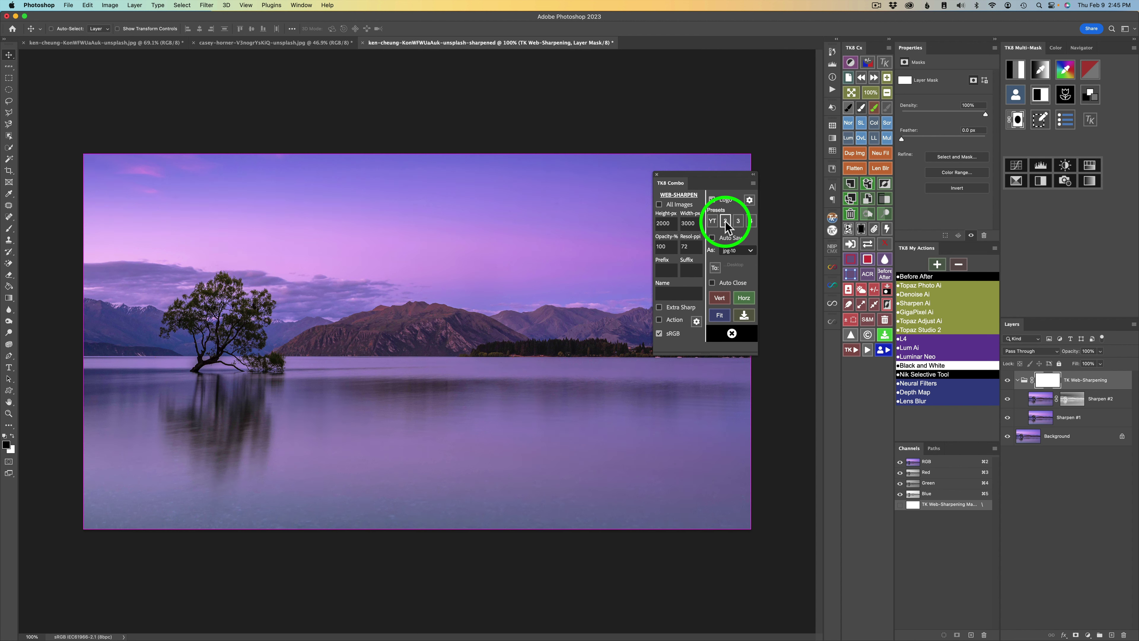
pyautogui.click(726, 221)
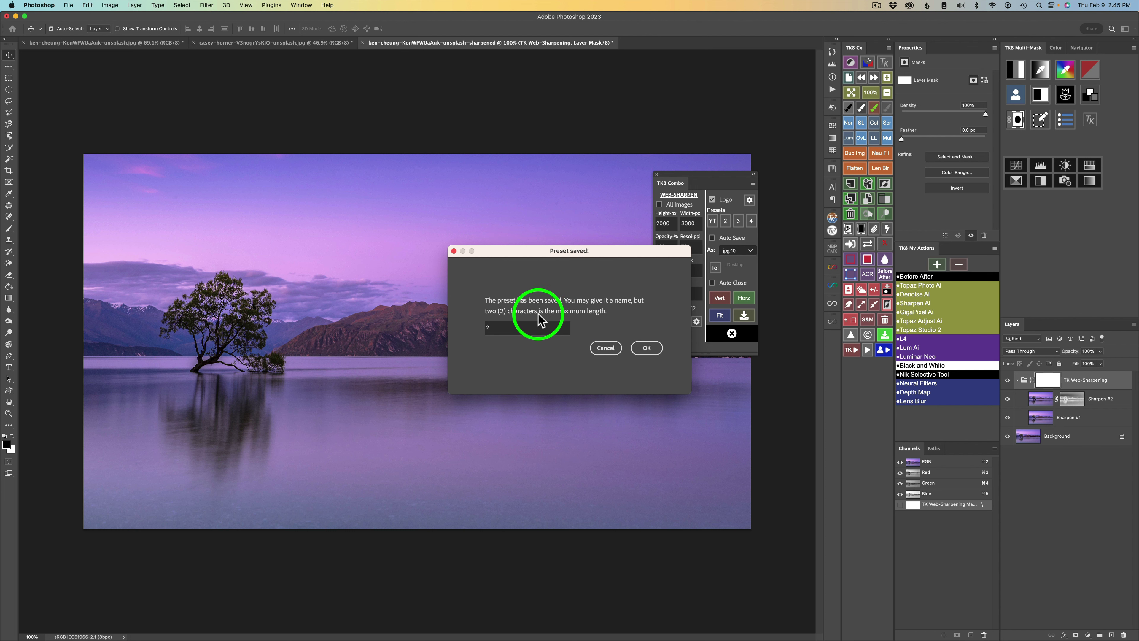
pyautogui.moveTo(500, 332); pyautogui.dragTo(472, 332)
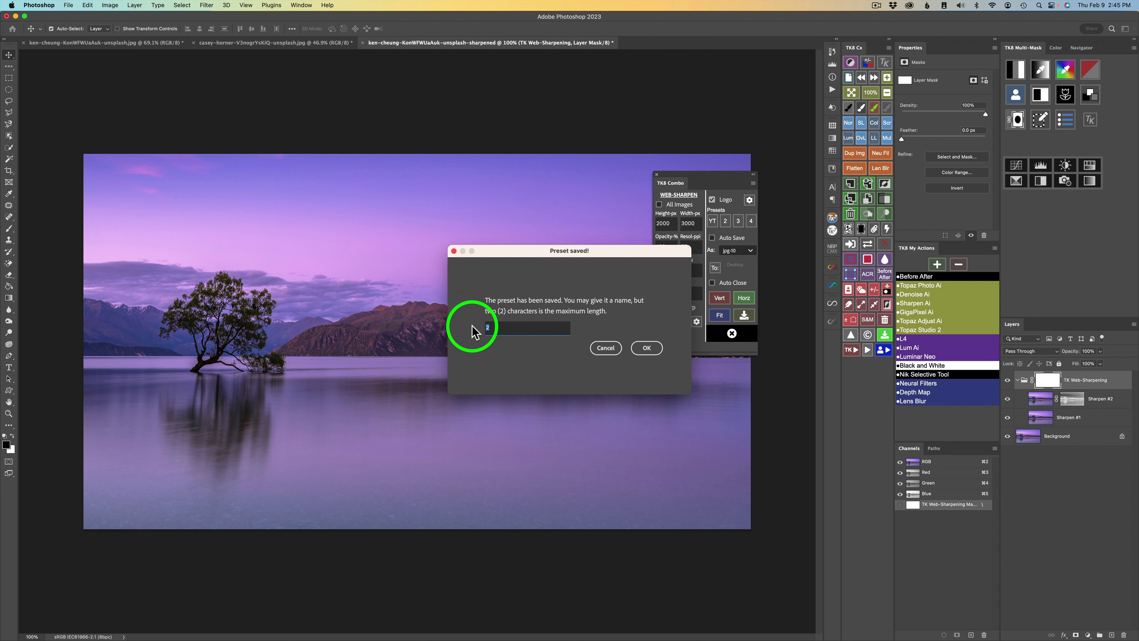
pyautogui.write('HM')
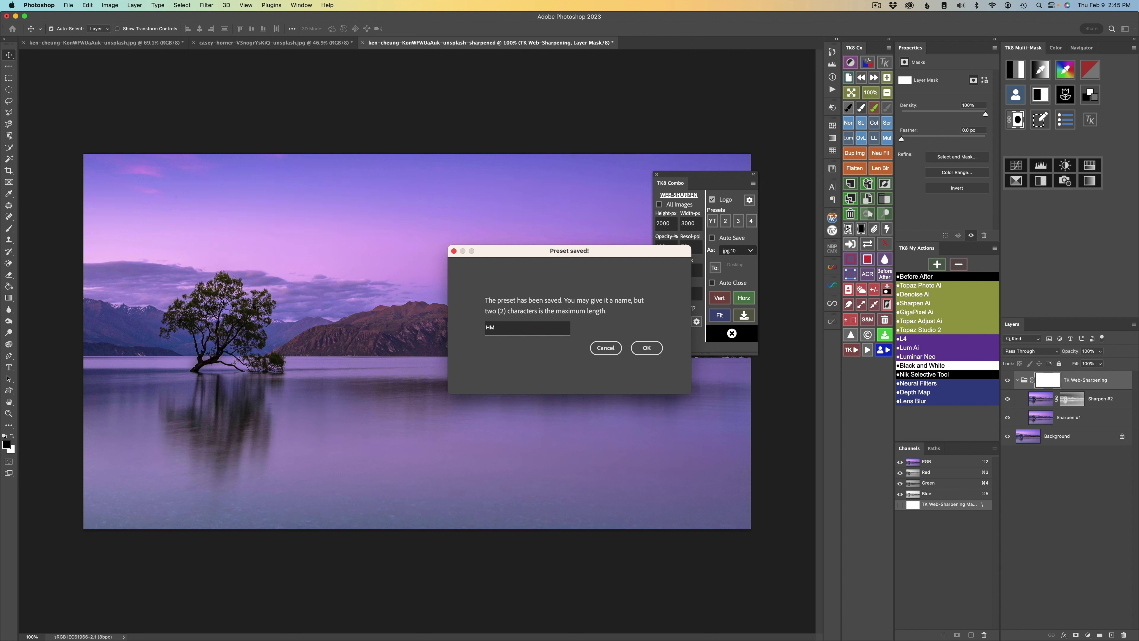
pyautogui.click(650, 347)
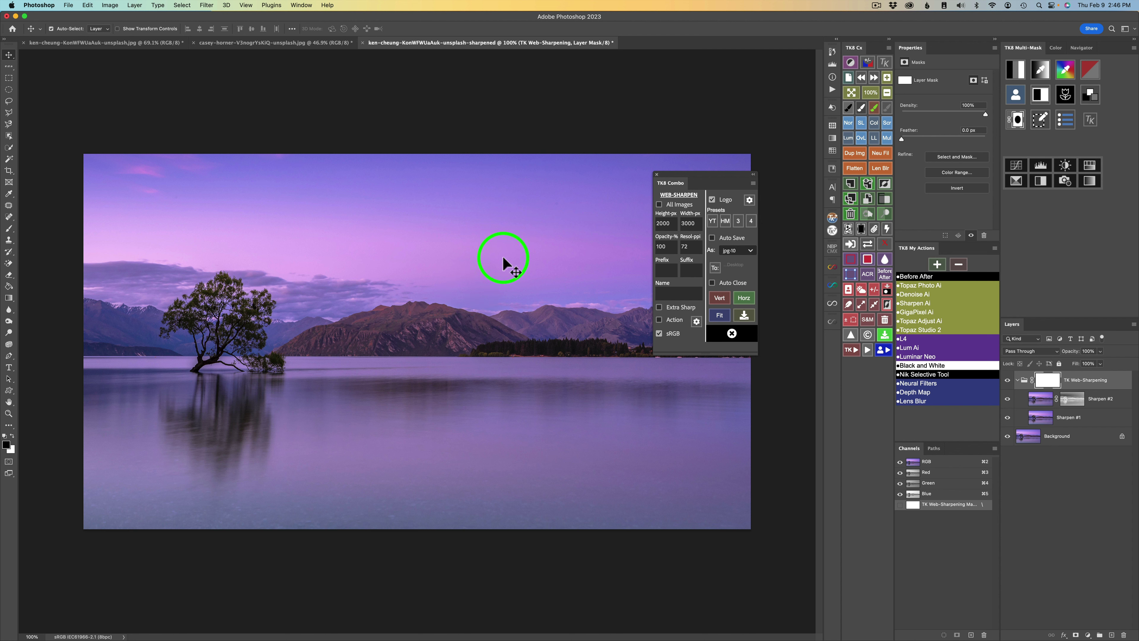
# Discard the sharpened lake document and rerun the TK8 Combo web-sharpen with Fit
pyautogui.click(363, 43)
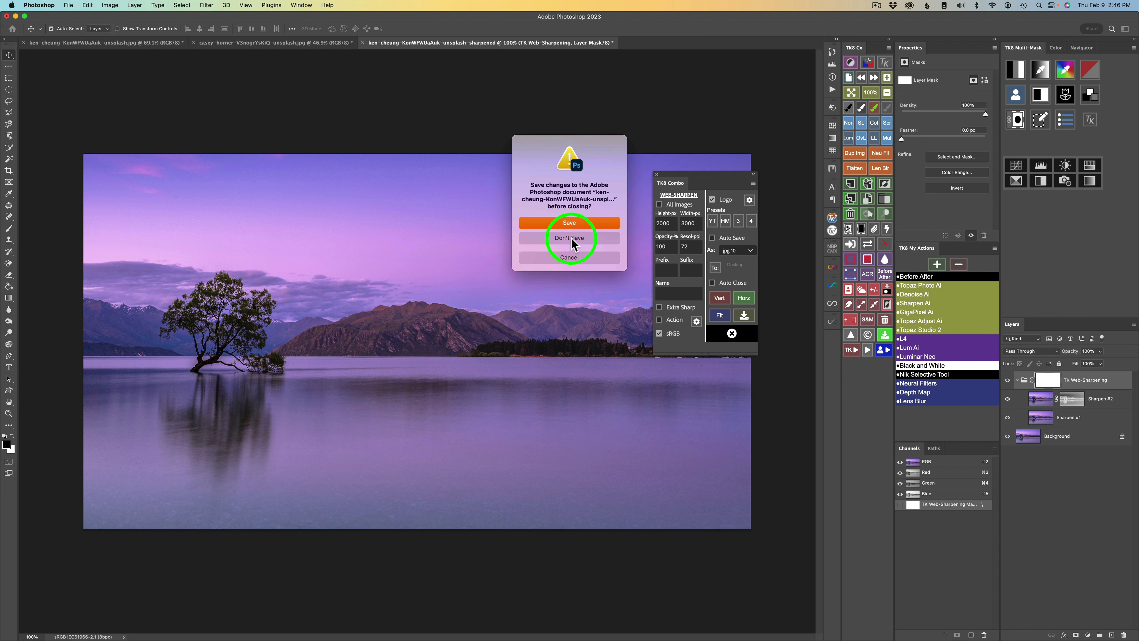
pyautogui.click(569, 235)
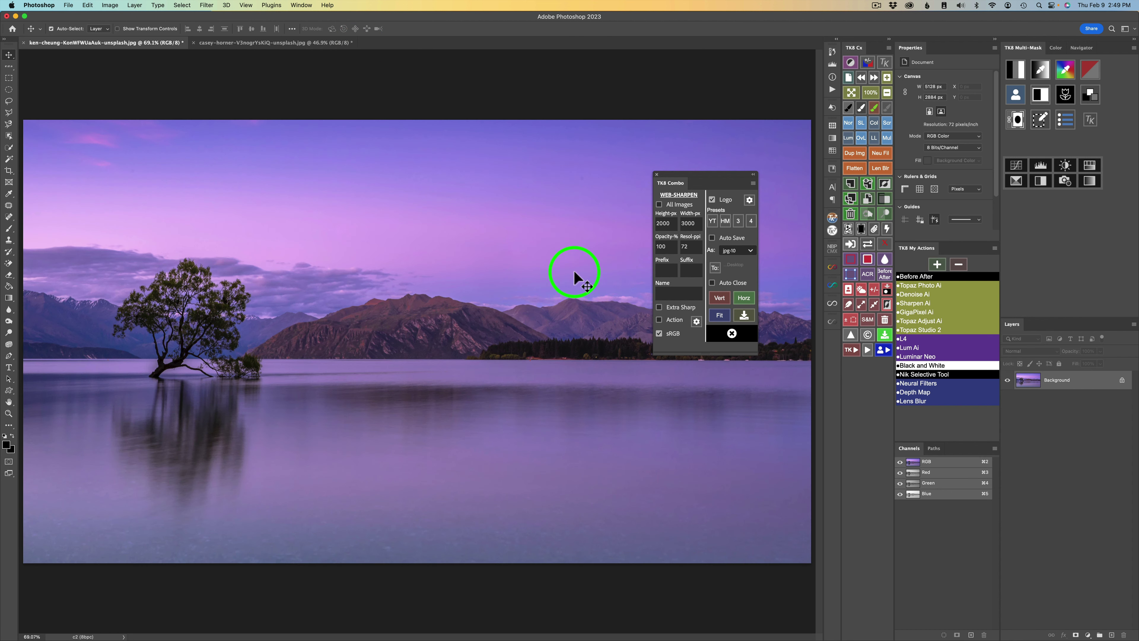
pyautogui.click(720, 315)
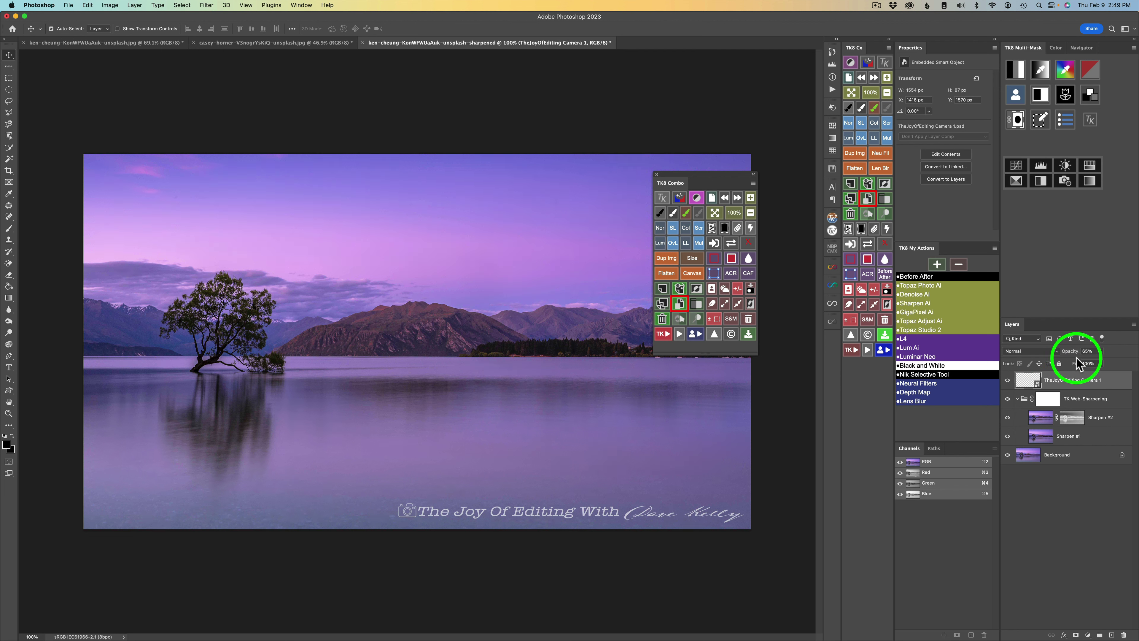
# Lower the TheJoyOfEditing Camera 1 watermark layer's opacity to 66%
pyautogui.click(1078, 399)
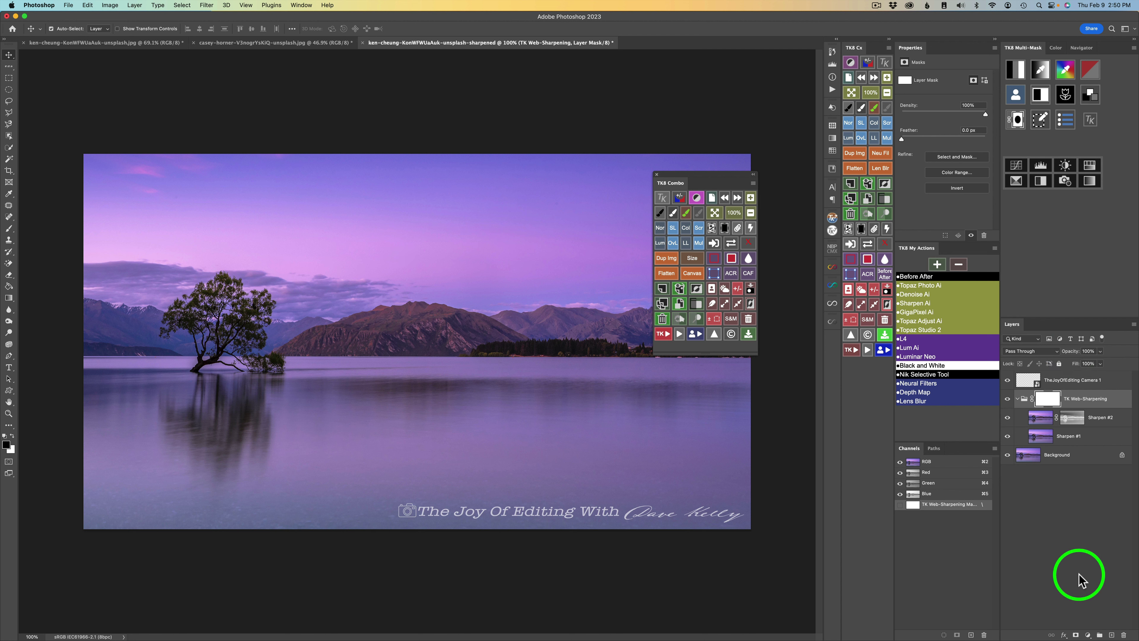
pyautogui.click(1076, 382)
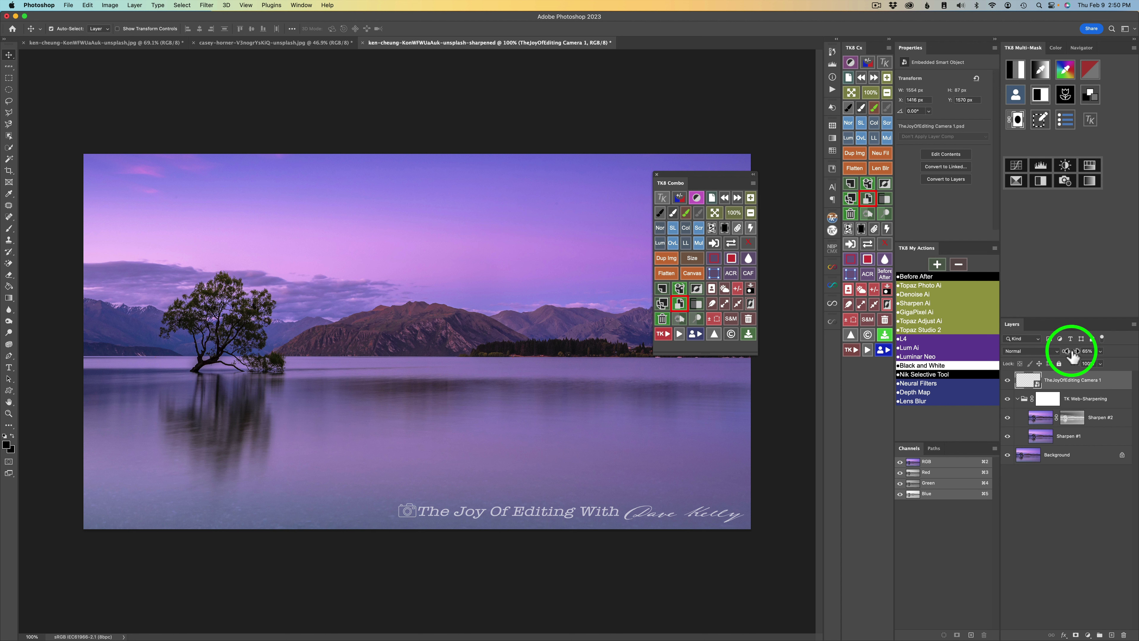
pyautogui.moveTo(1073, 357); pyautogui.dragTo(1116, 362)
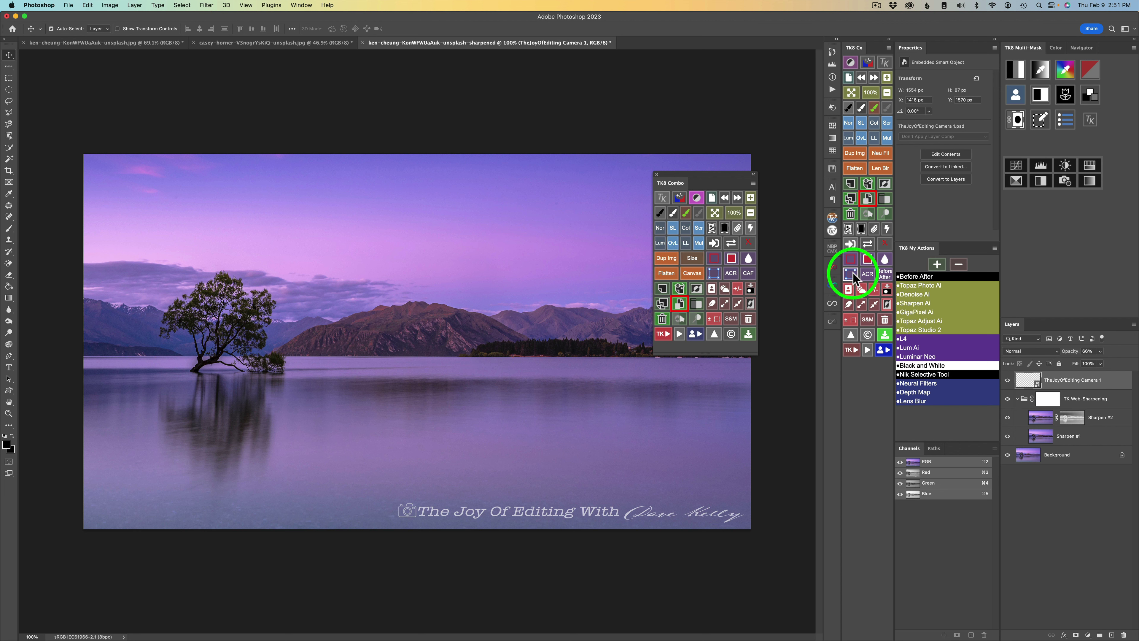
# Free-transform the watermark slightly larger and place it in the lake photo's bottom-right corner
pyautogui.click(713, 271)
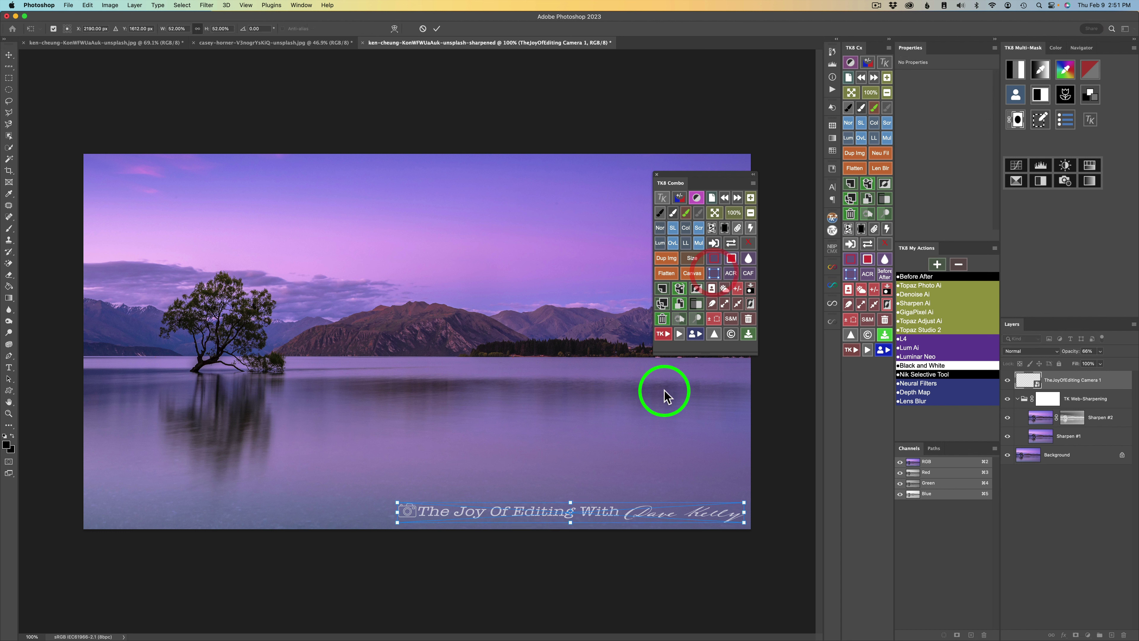
pyautogui.moveTo(625, 511); pyautogui.dragTo(438, 473)
pyautogui.moveTo(217, 486); pyautogui.dragTo(165, 490)
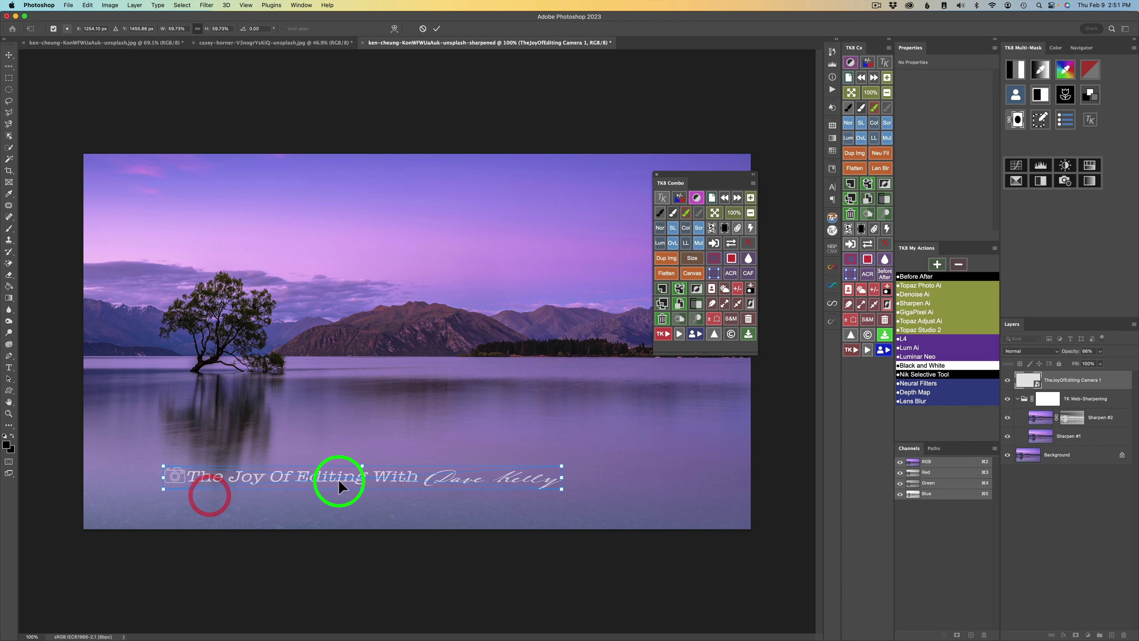
pyautogui.moveTo(351, 483); pyautogui.dragTo(519, 511)
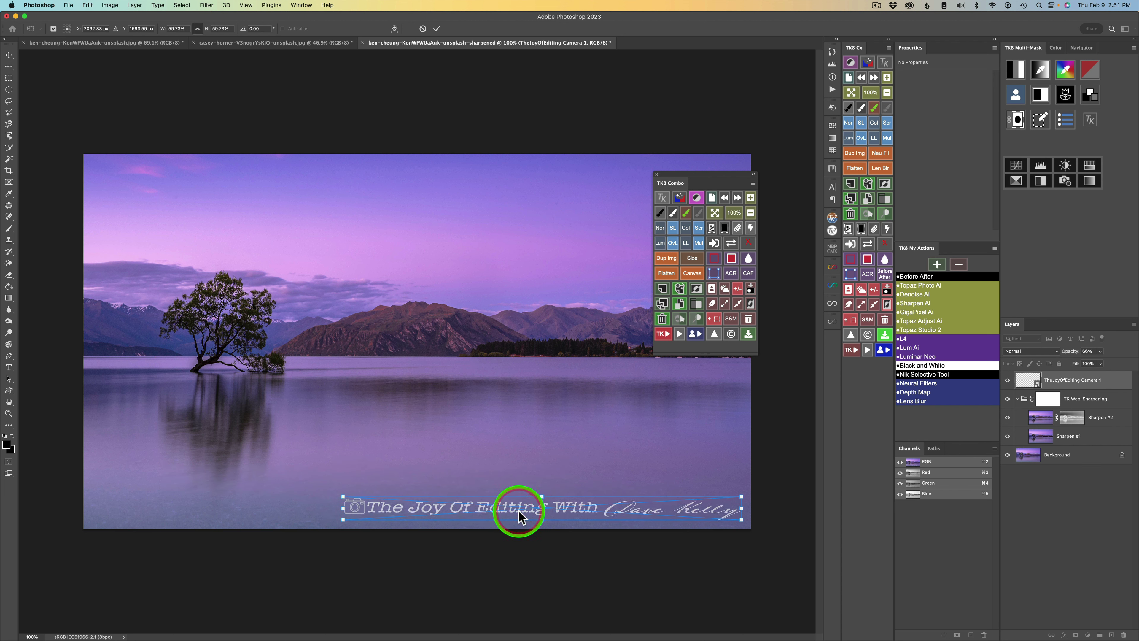
pyautogui.click(1039, 513)
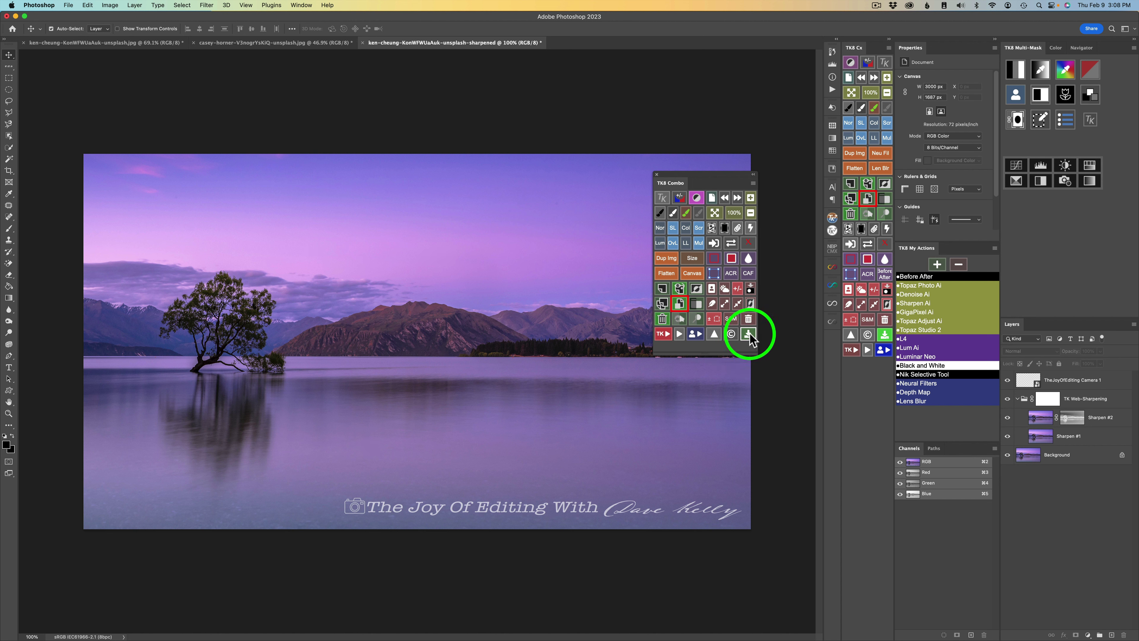
# Open Save for Web for the sharpened lake image from the TK8 Combo panel
pyautogui.click(715, 333)
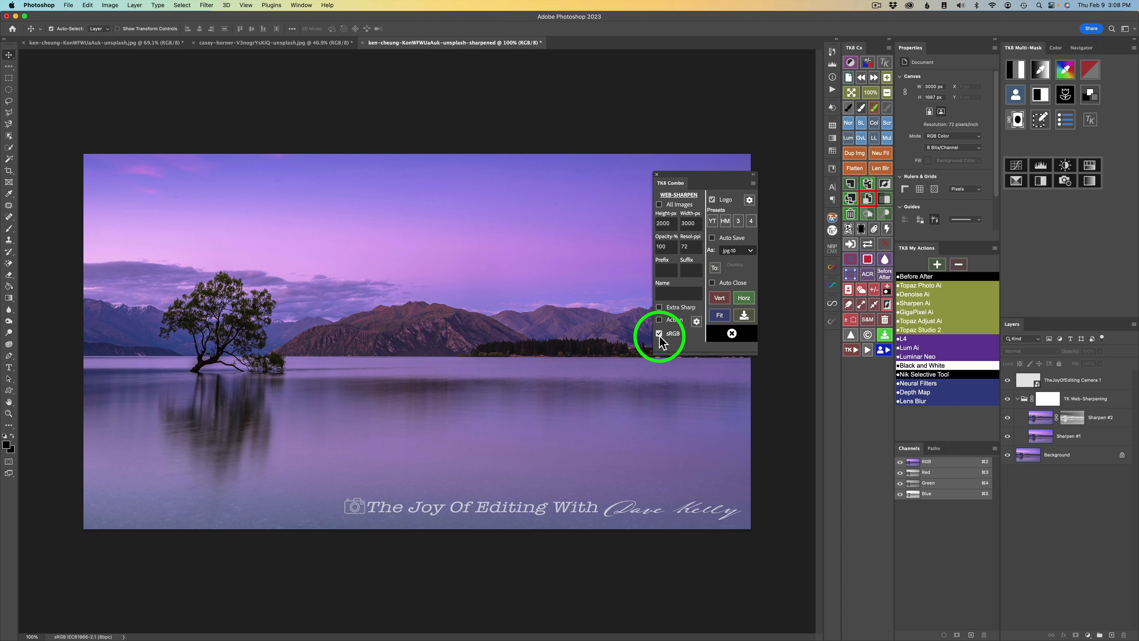
pyautogui.click(731, 333)
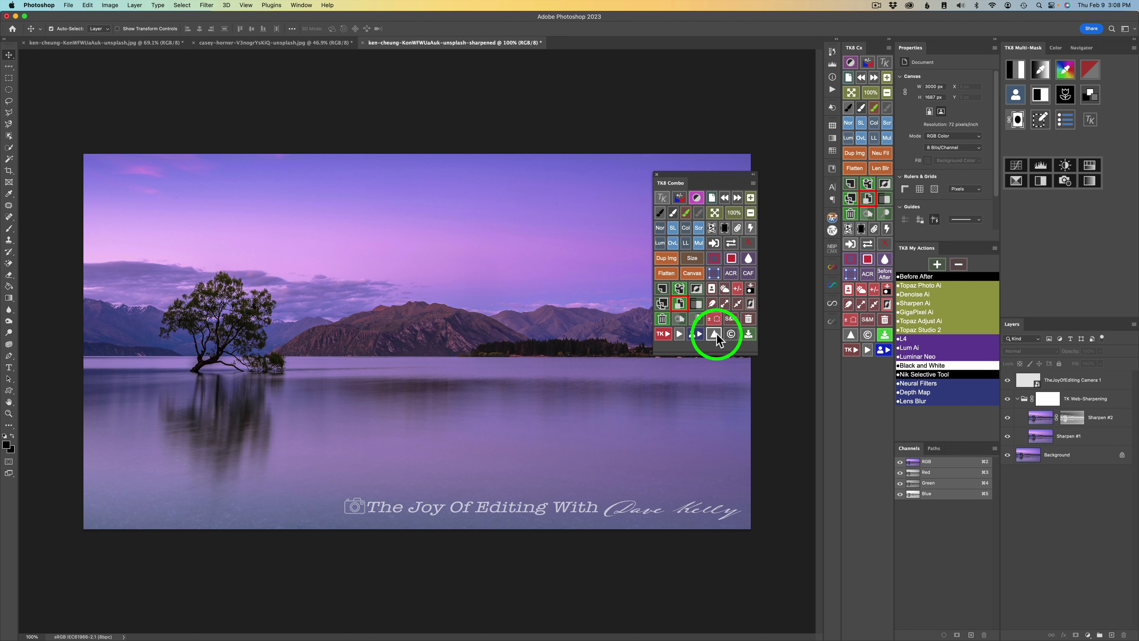
pyautogui.click(749, 335)
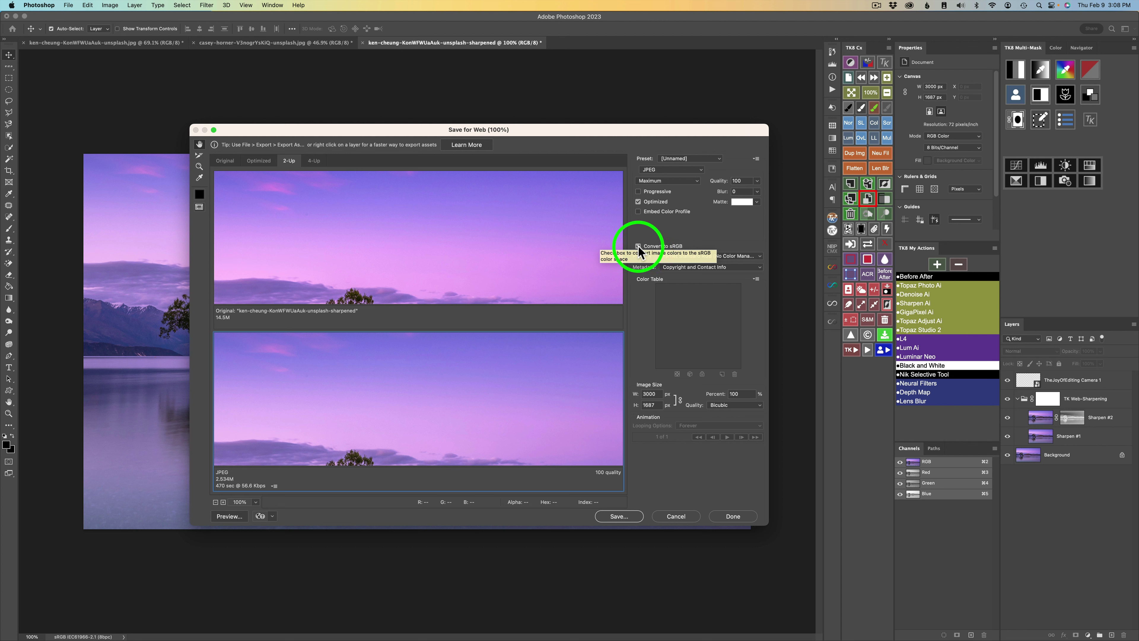
# Set the JPEG export compression to Very High, quality 80
pyautogui.click(698, 181)
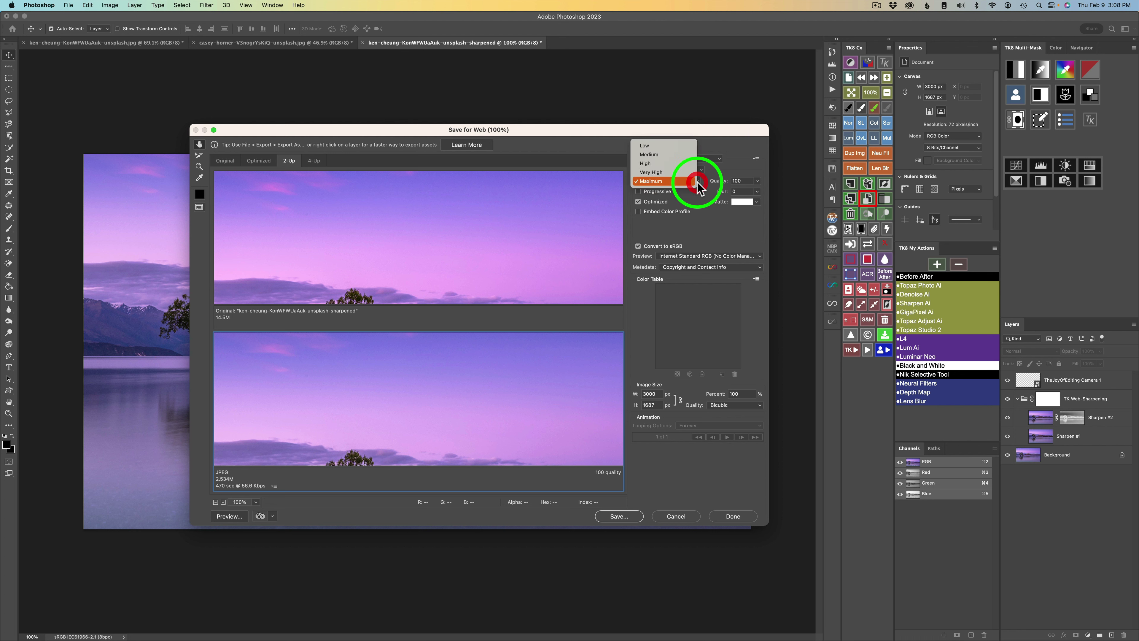
pyautogui.click(675, 176)
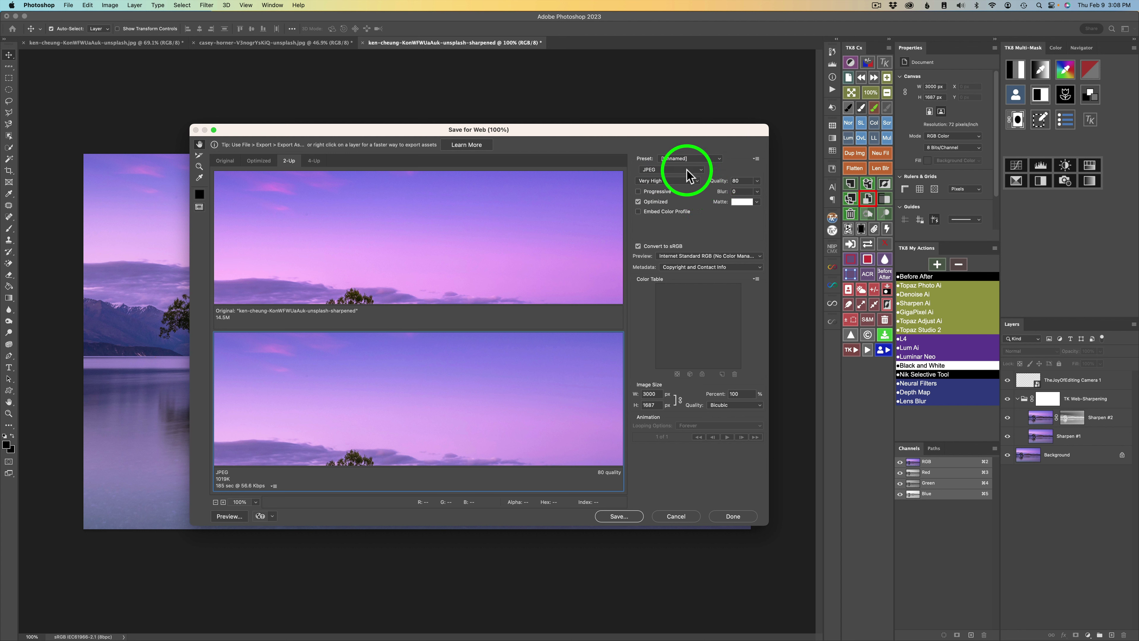
pyautogui.click(702, 176)
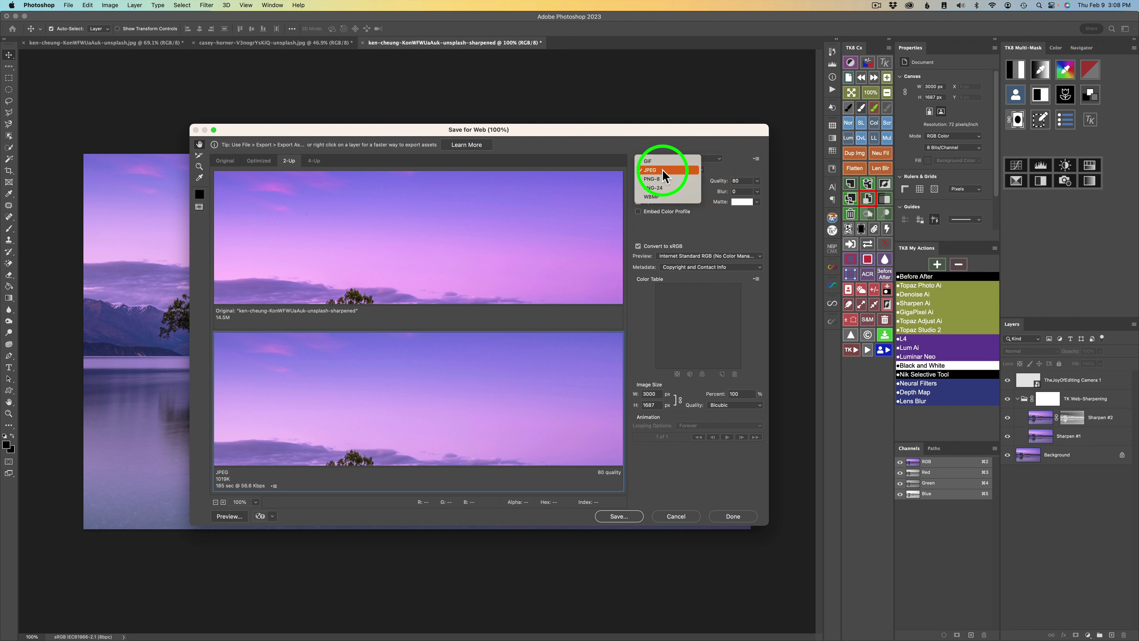
pyautogui.click(706, 173)
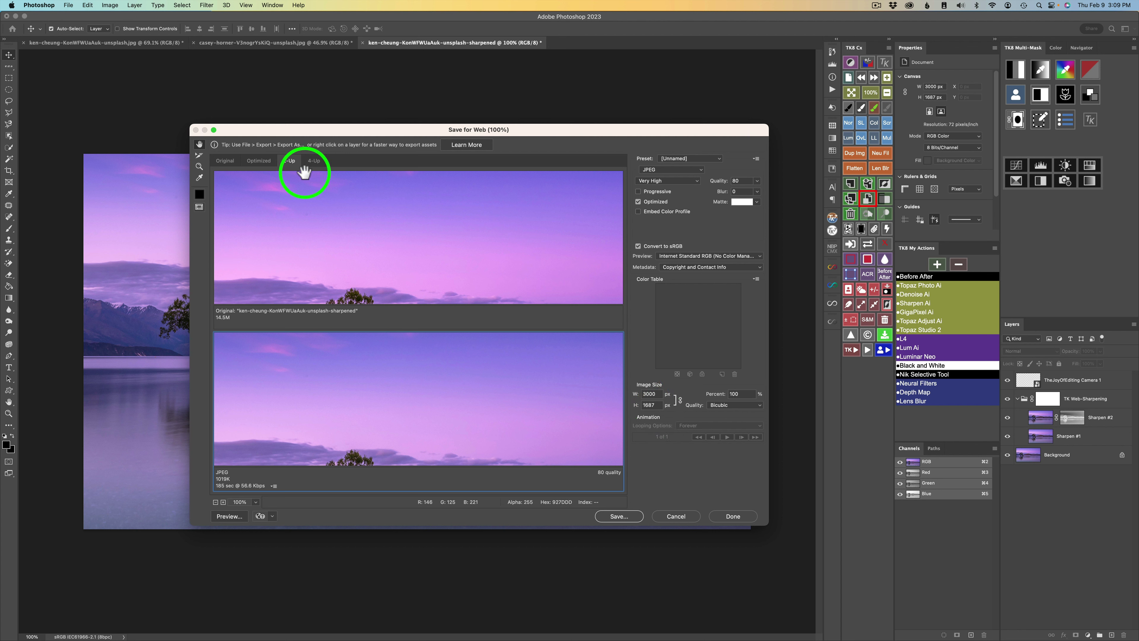
# Compare Original, Optimized and 2-Up previews, panning to show the tree
pyautogui.click(226, 162)
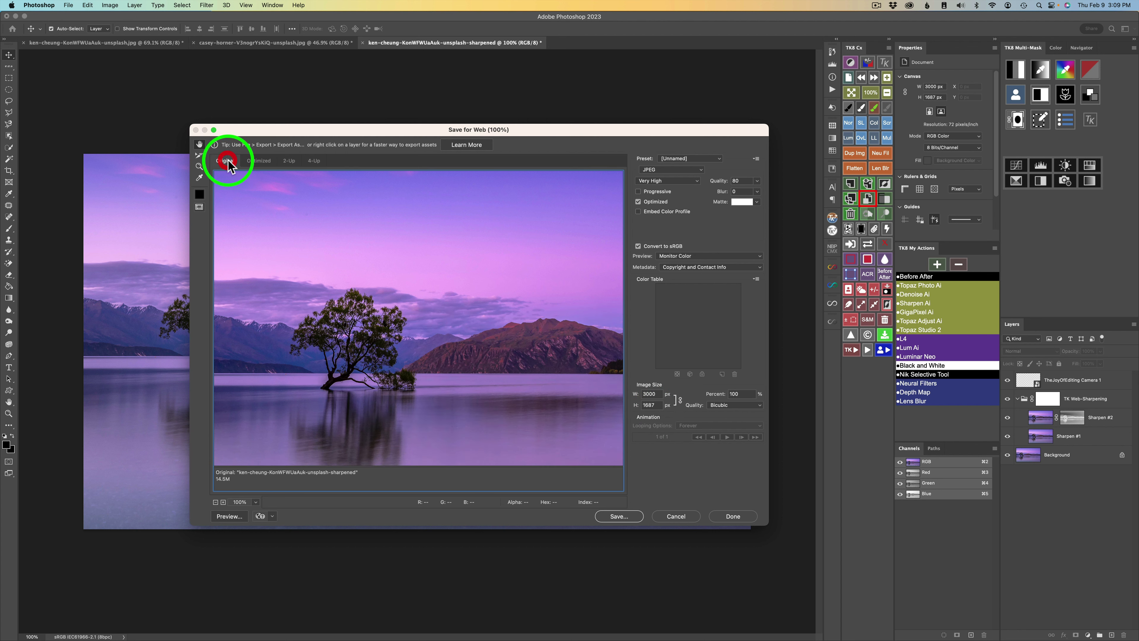
pyautogui.click(266, 163)
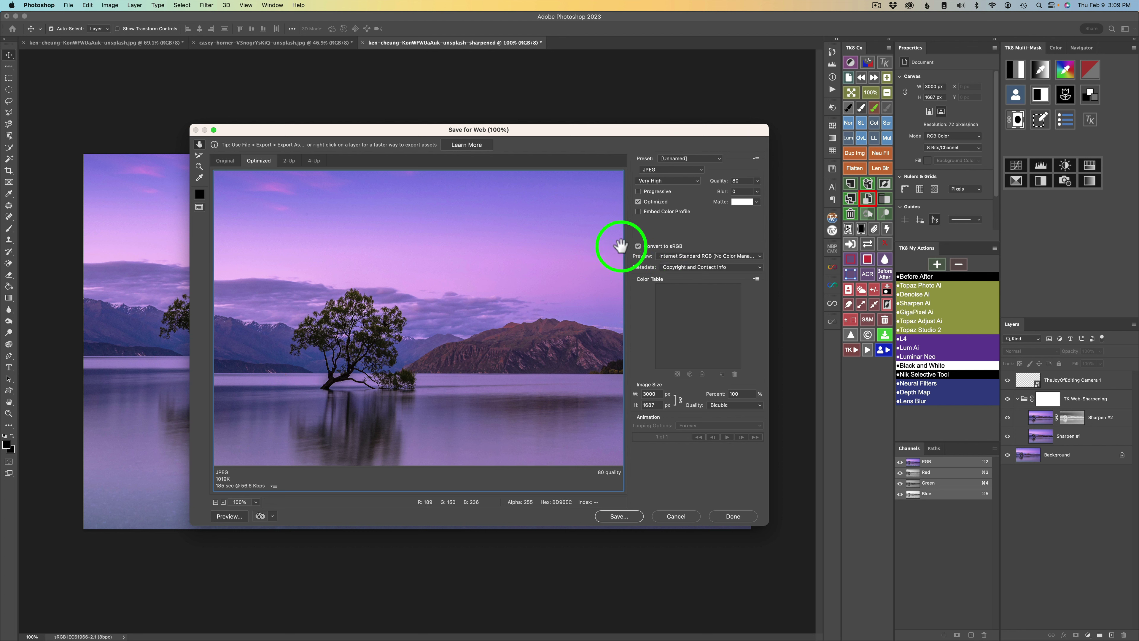
pyautogui.click(291, 162)
pyautogui.moveTo(474, 397); pyautogui.dragTo(443, 384)
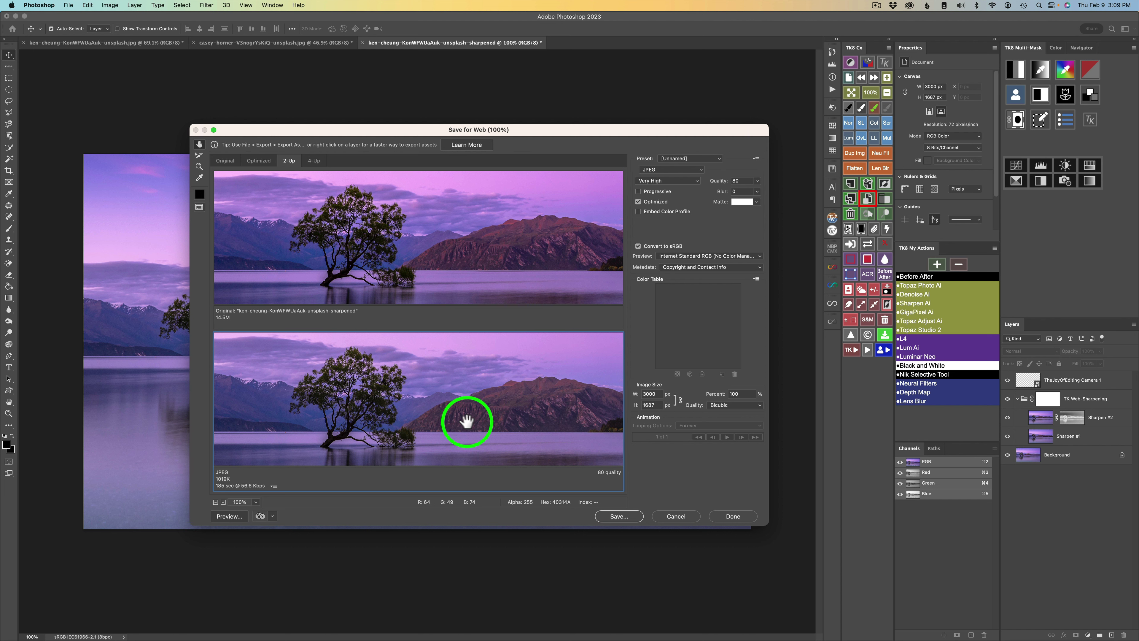
# Save the optimized JPEG into the Web Sharpened folder
pyautogui.click(617, 518)
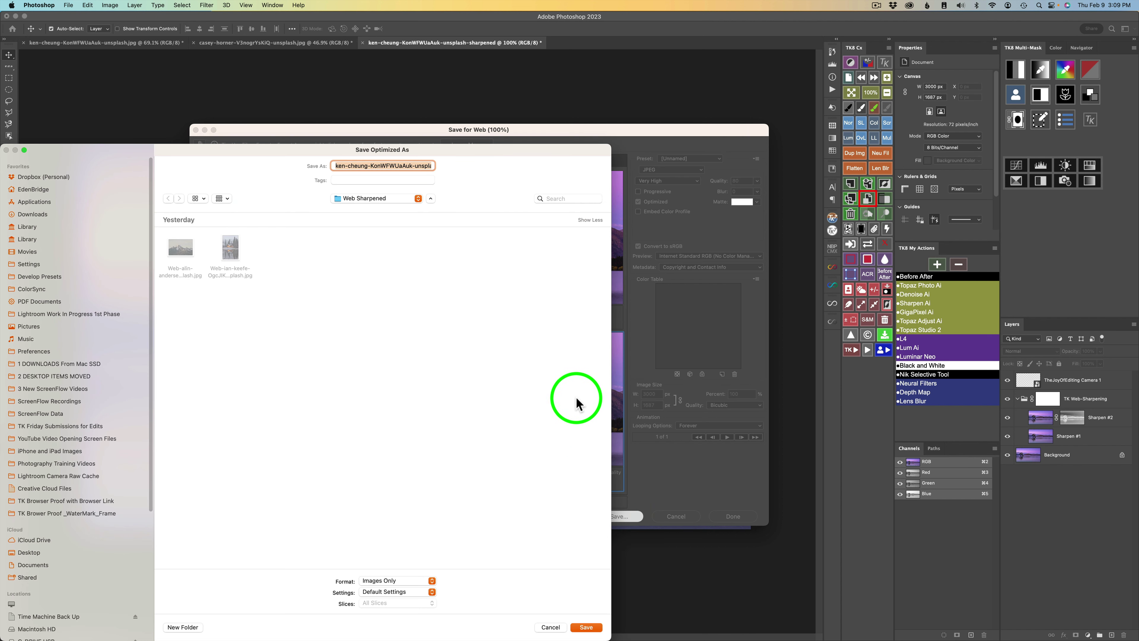
pyautogui.moveTo(533, 152); pyautogui.dragTo(710, 82)
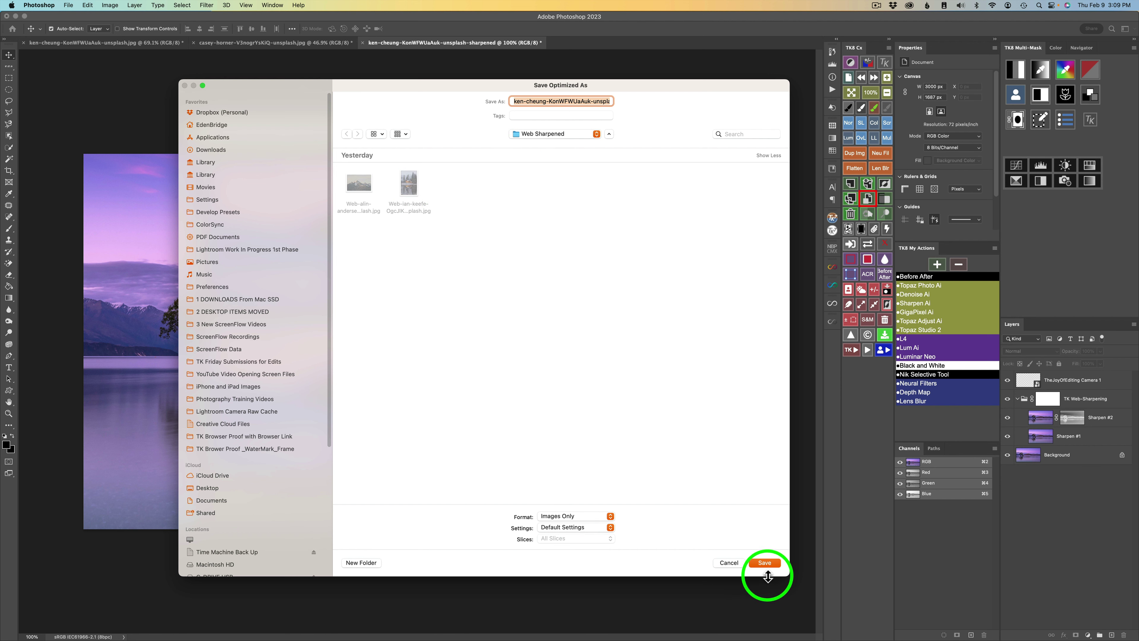
pyautogui.click(767, 563)
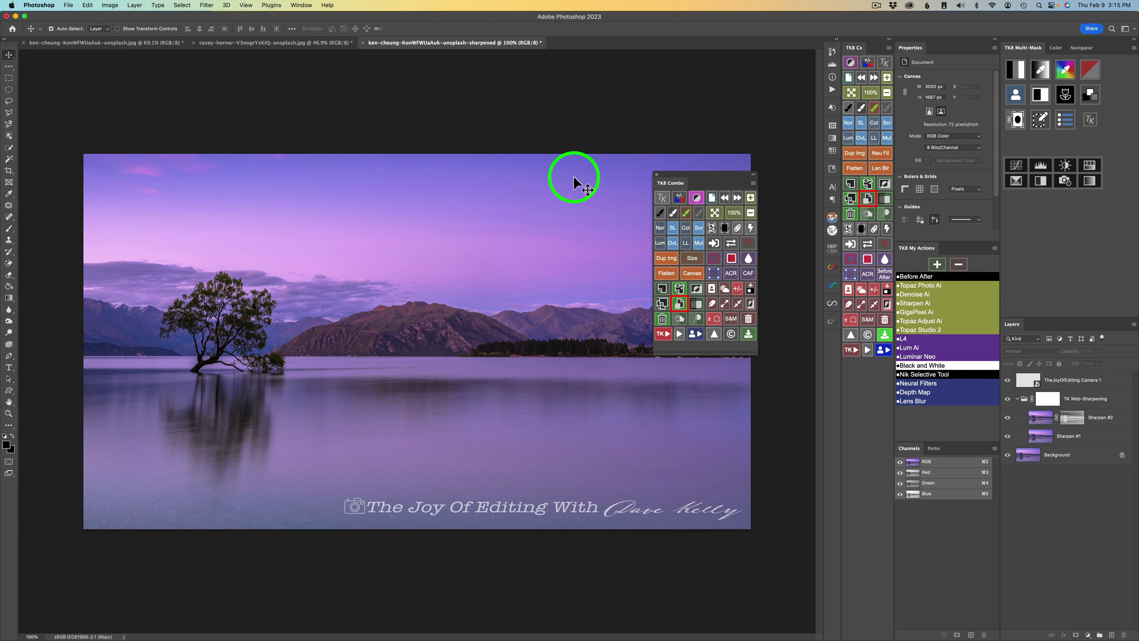
# Close the sharpened lake document without saving and reopen the web-sharpen settings
pyautogui.click(363, 42)
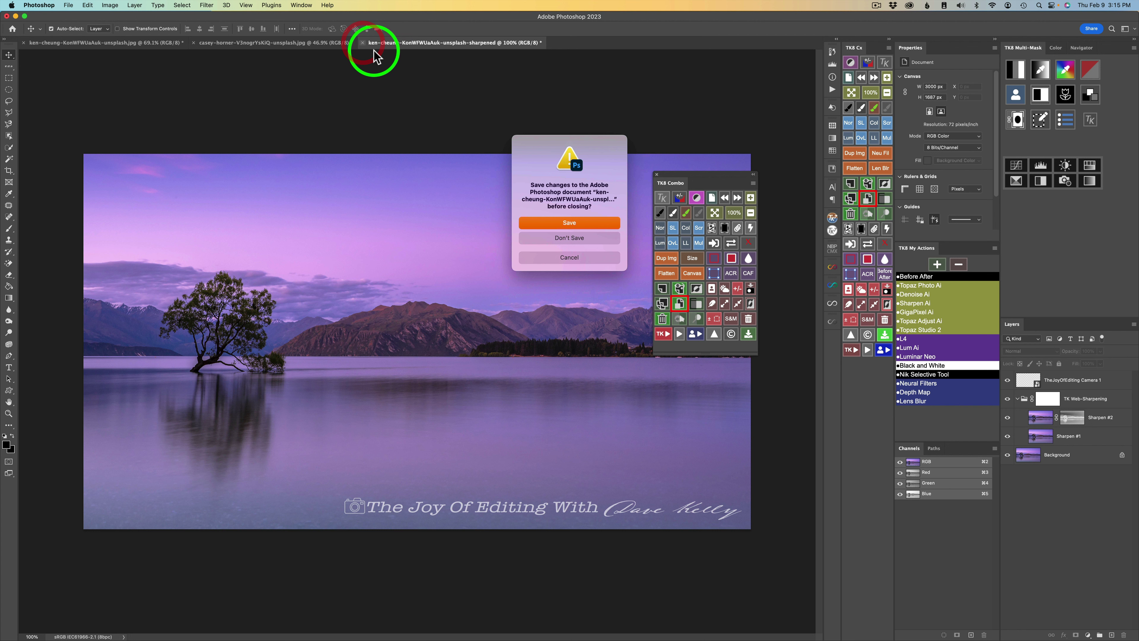
pyautogui.click(577, 237)
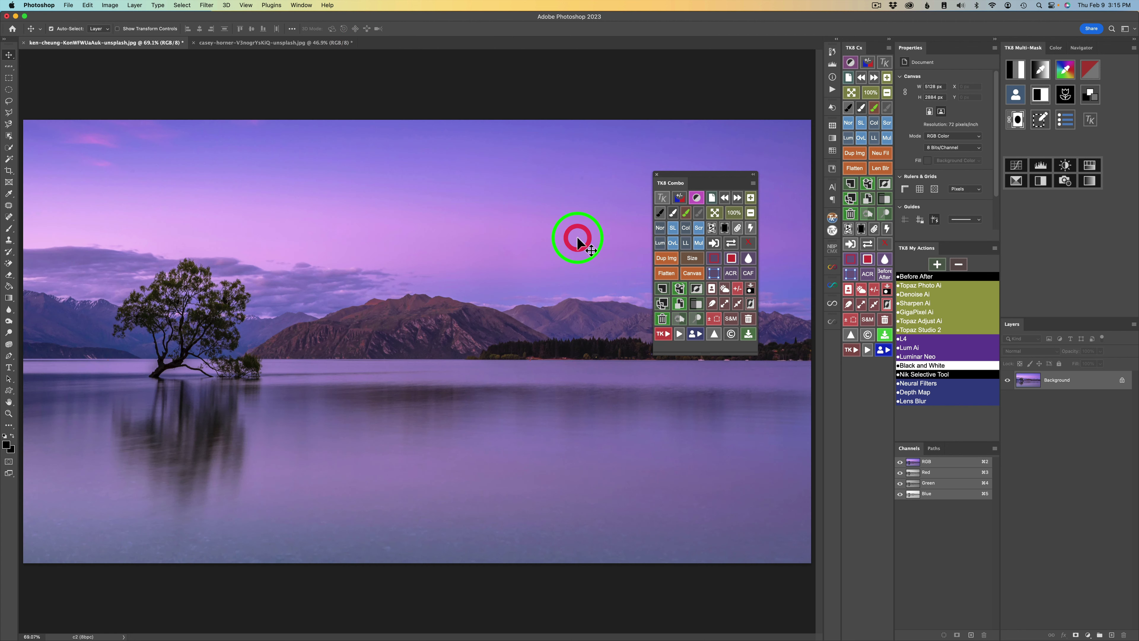
pyautogui.click(714, 333)
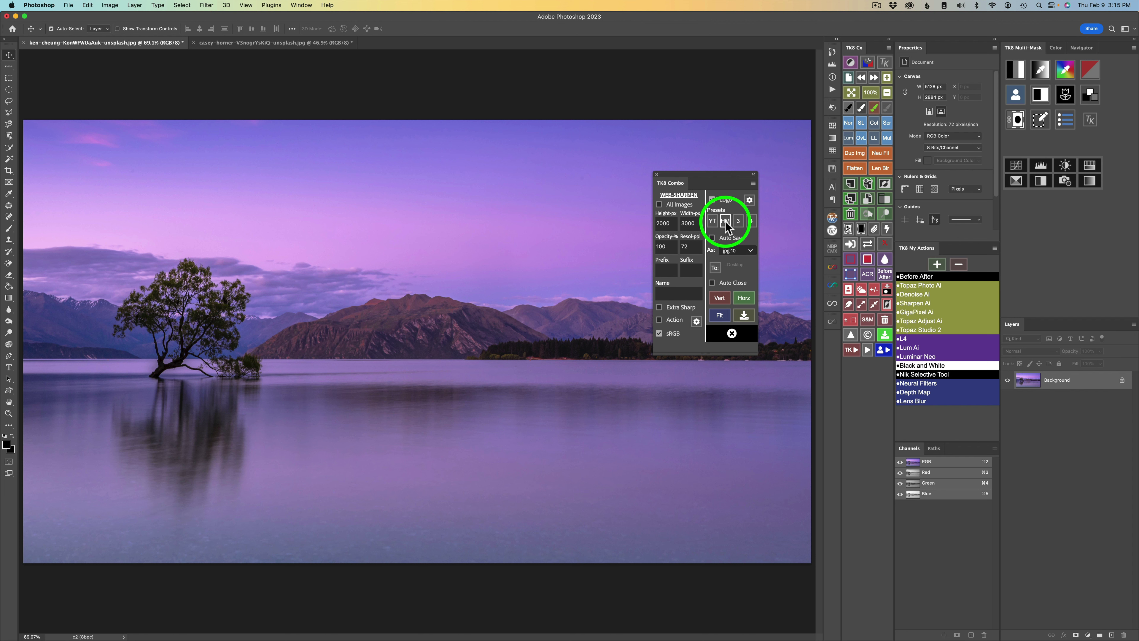
# Web-sharpen and watermark the lone-tree lake photo with the TK8 Combo action
pyautogui.click(732, 333)
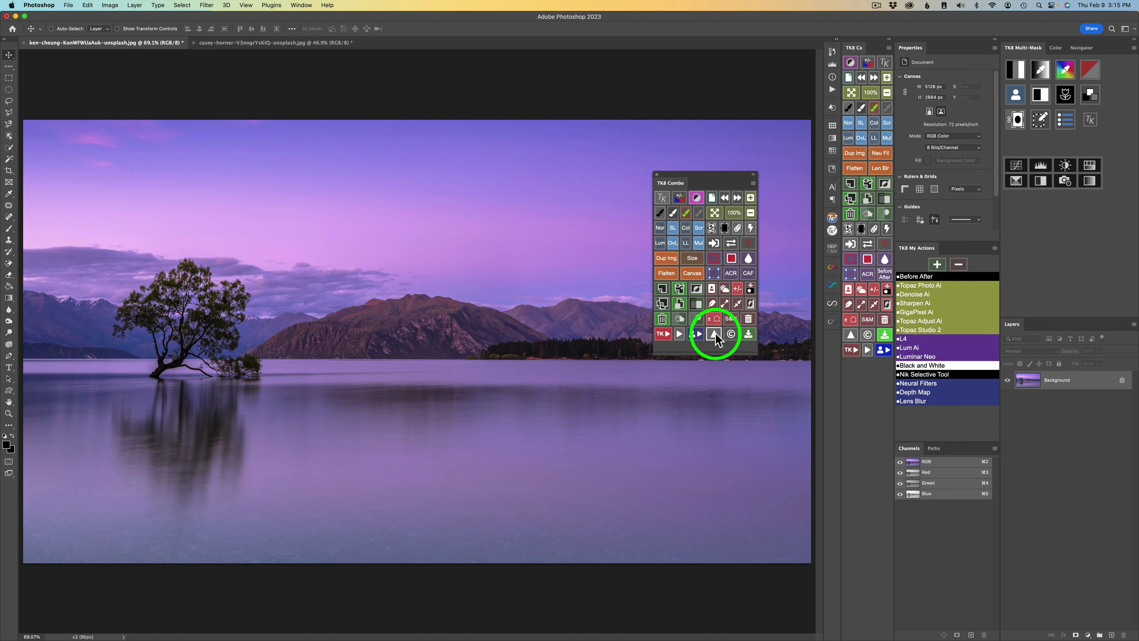
pyautogui.click(716, 333)
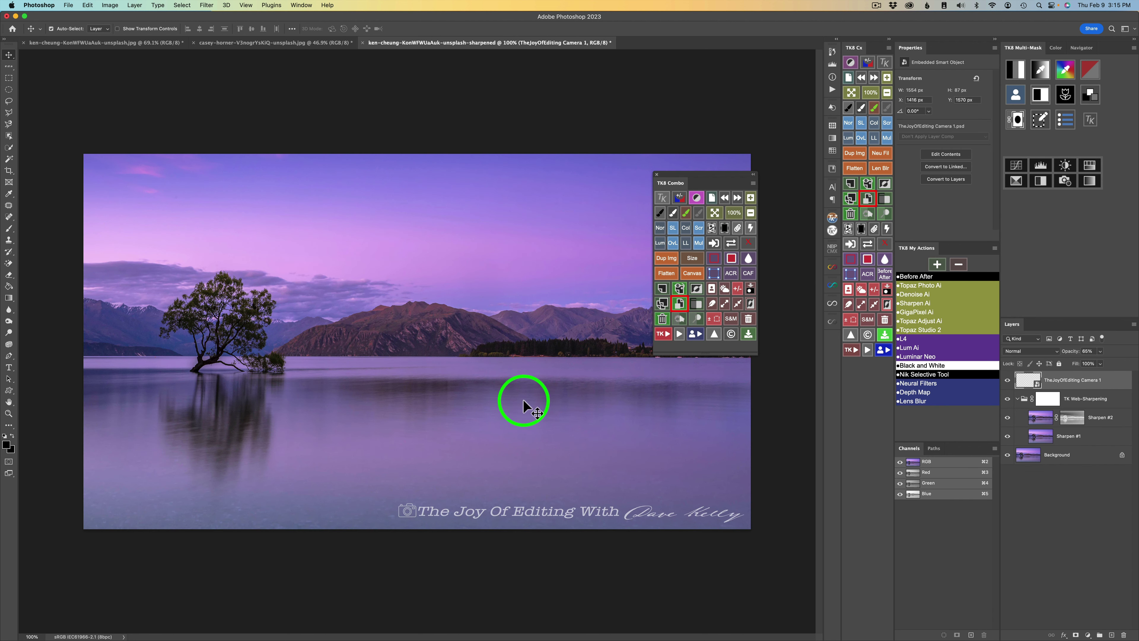
pyautogui.click(714, 333)
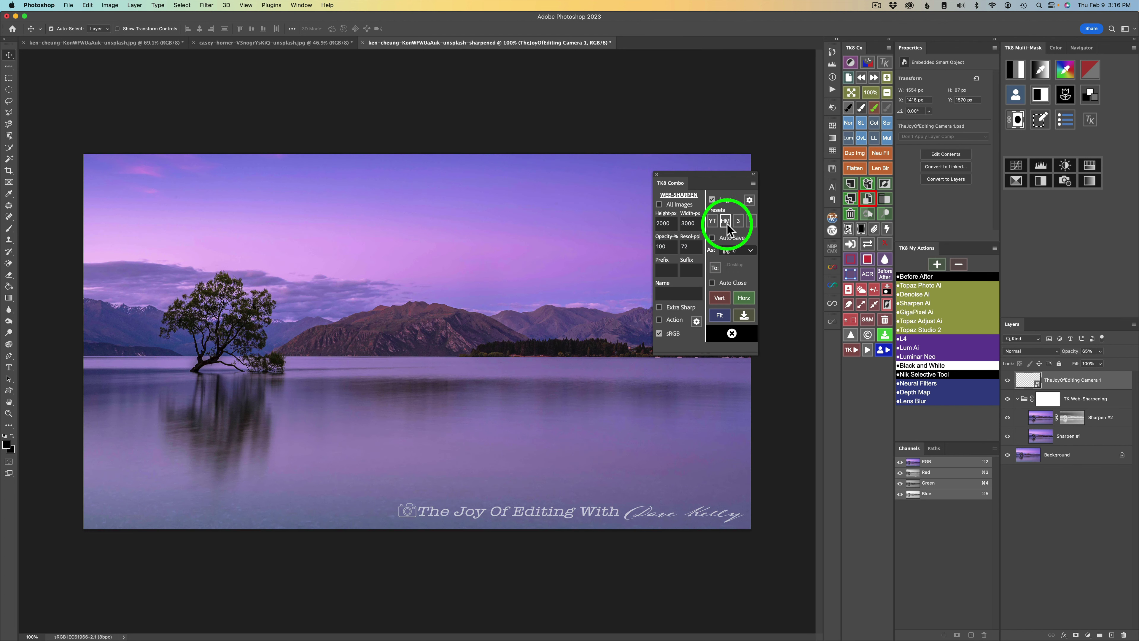
pyautogui.click(732, 333)
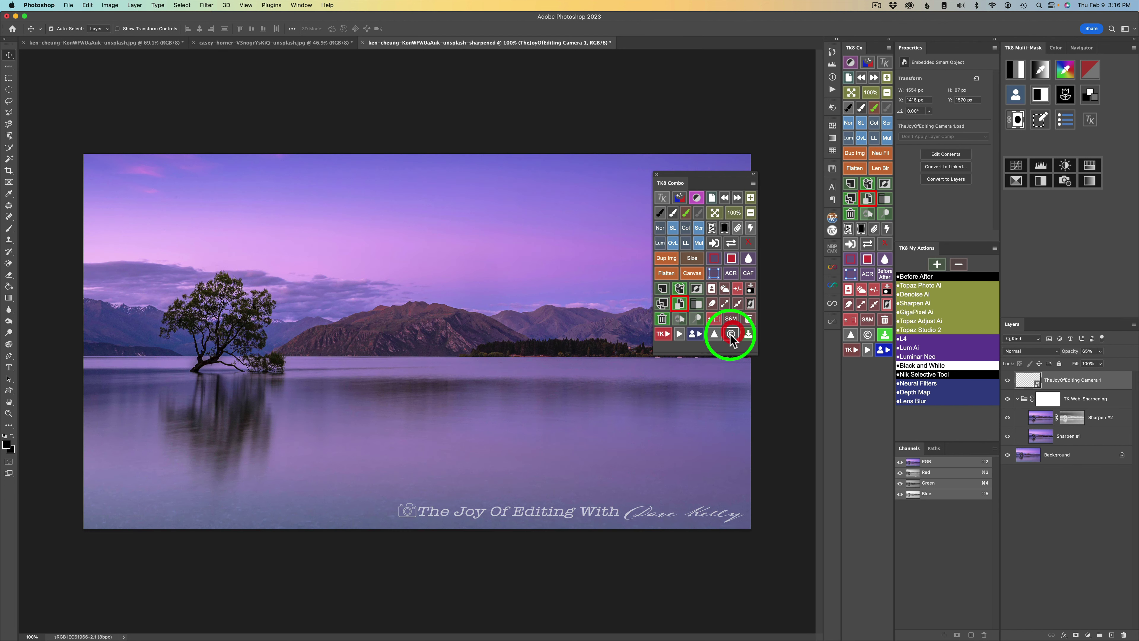
pyautogui.click(714, 334)
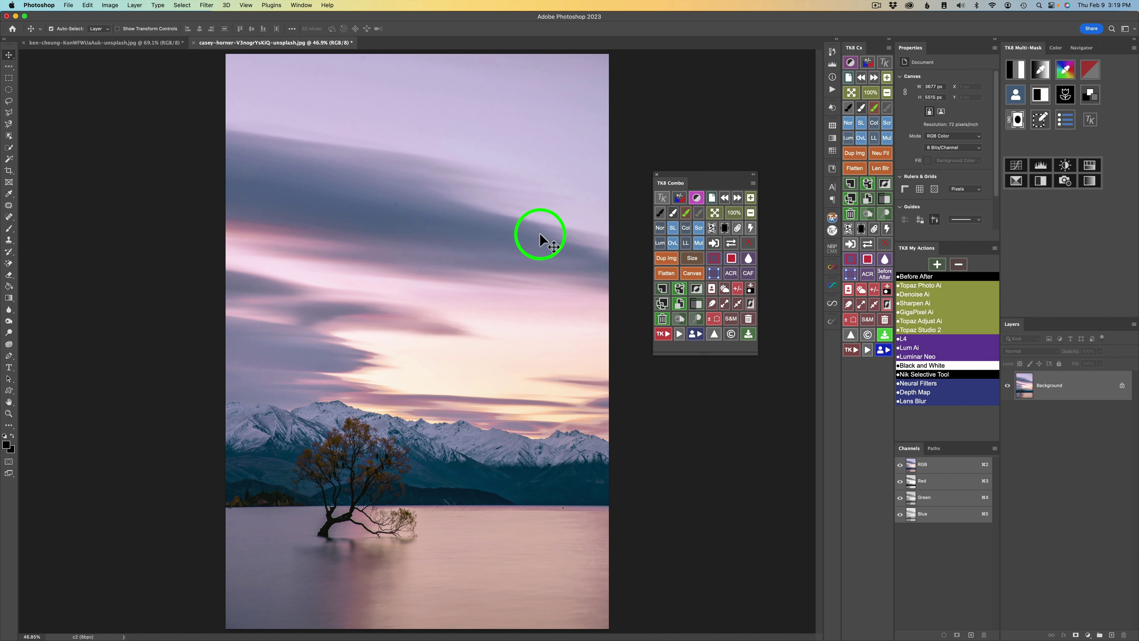
# Re-enable Fit and run web-sharpen with watermark on the vertical casey-horner tree photo
pyautogui.click(715, 334)
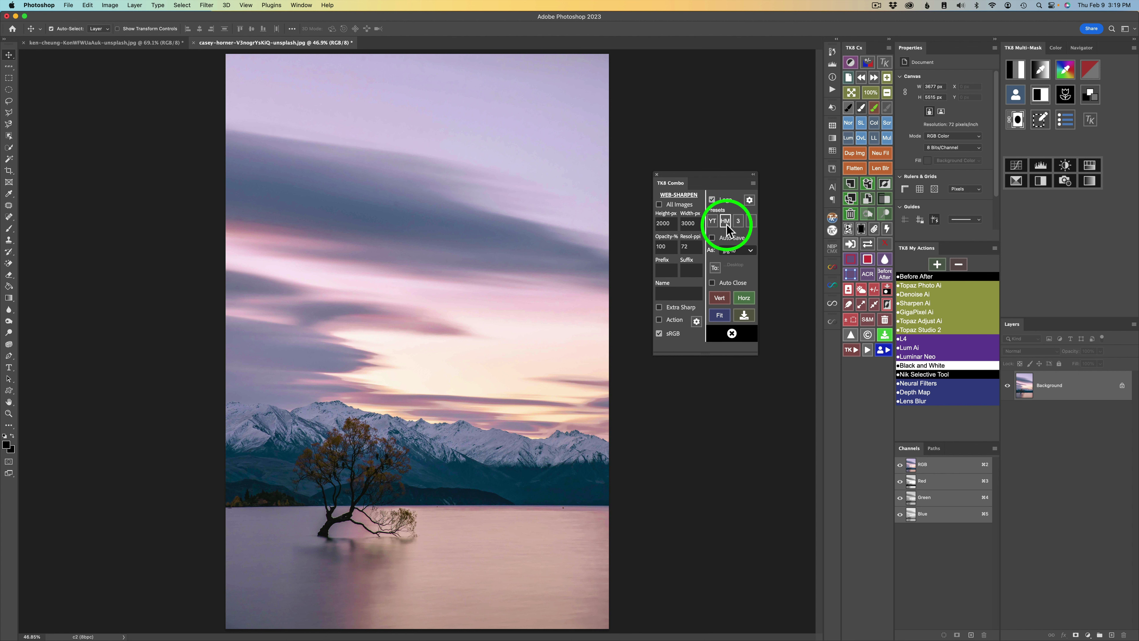
pyautogui.click(724, 314)
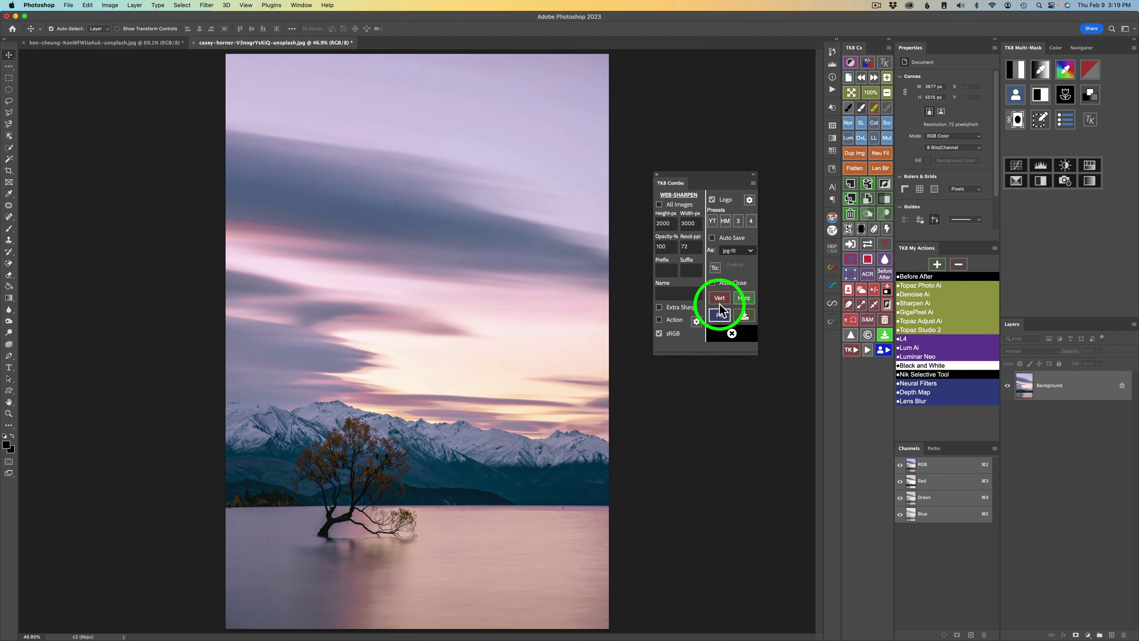
pyautogui.click(677, 223)
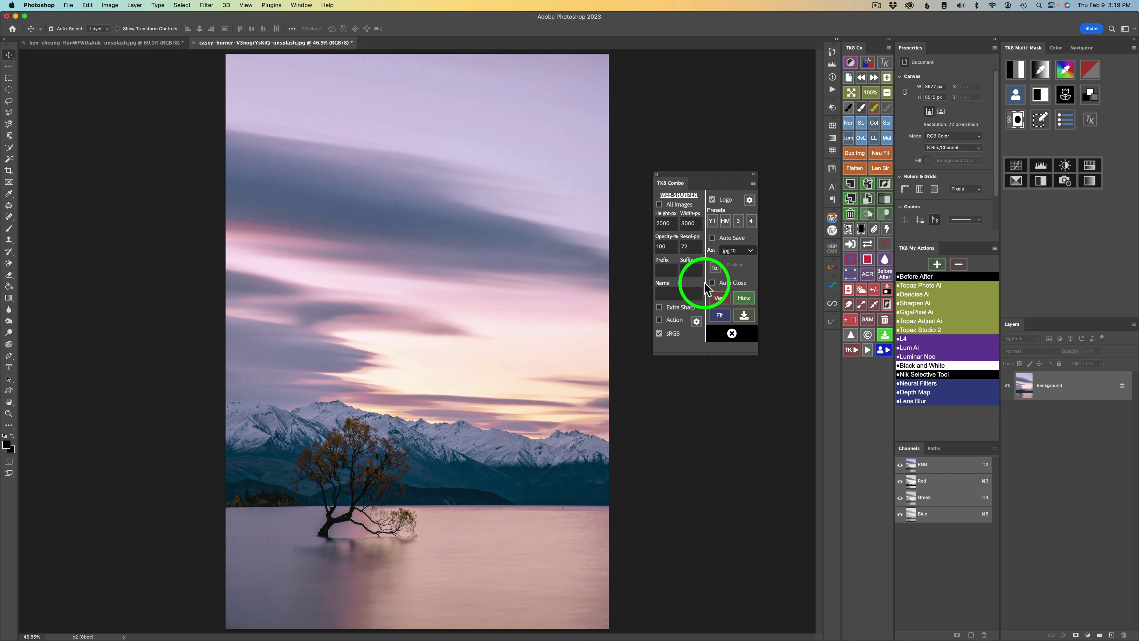
pyautogui.click(720, 315)
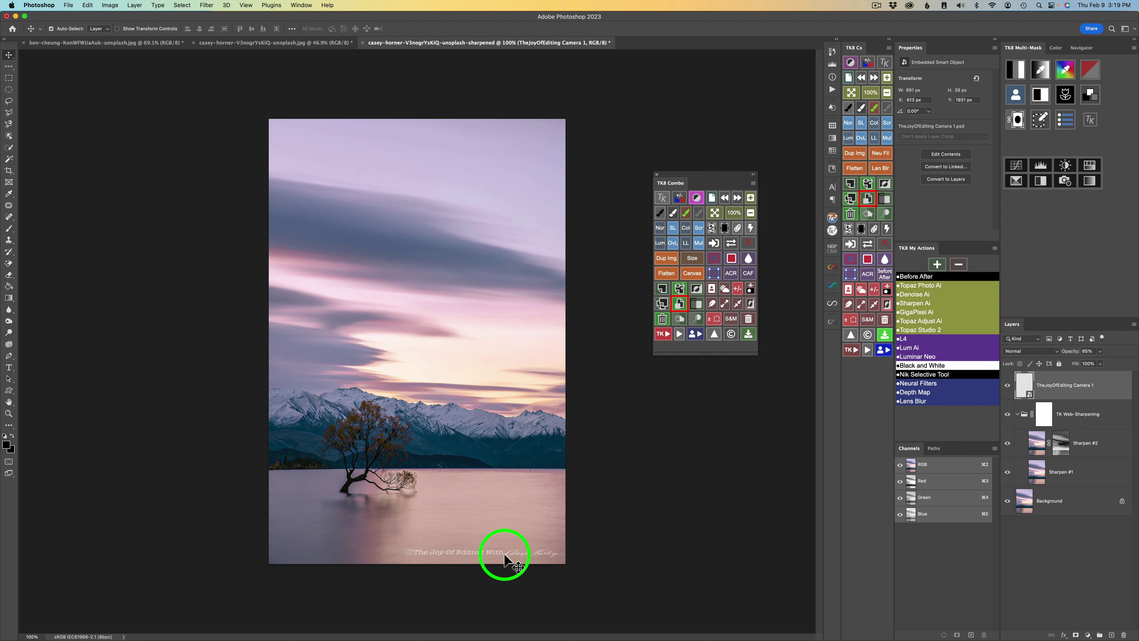
pyautogui.click(714, 334)
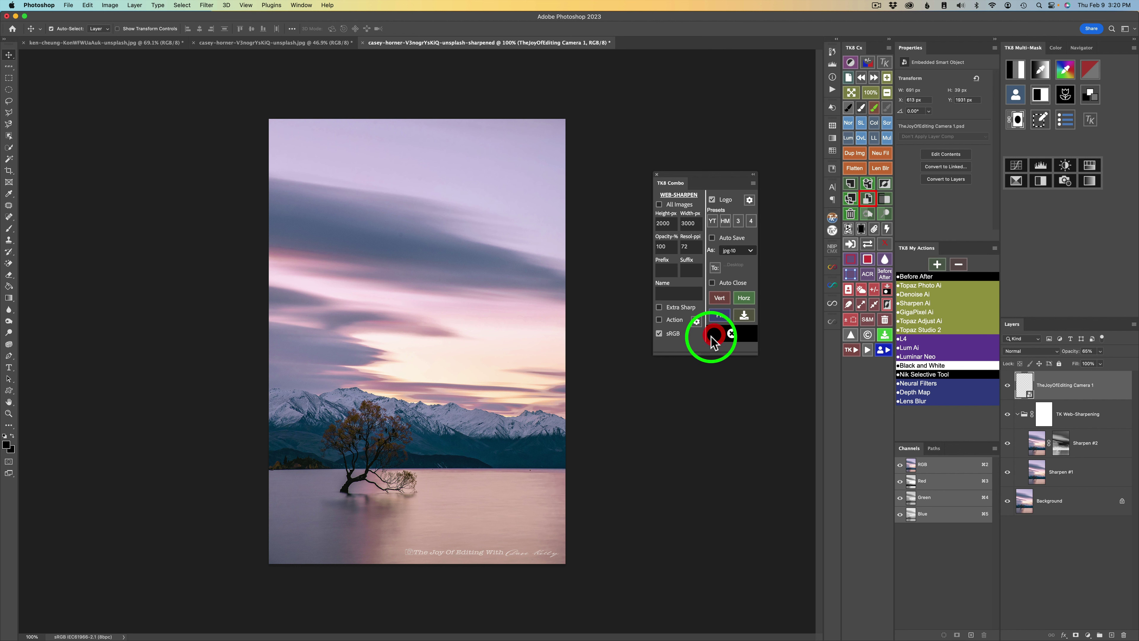
# Delete the watermark and apply a larger one from the TK8 Watermark settings
pyautogui.click(749, 200)
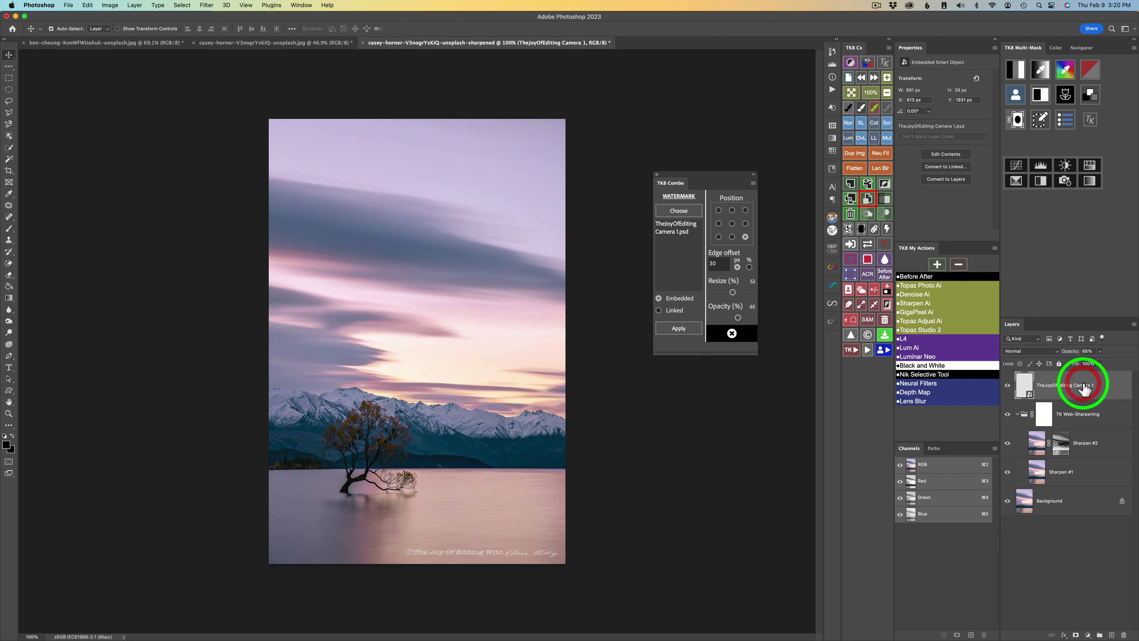
pyautogui.press('Delete')
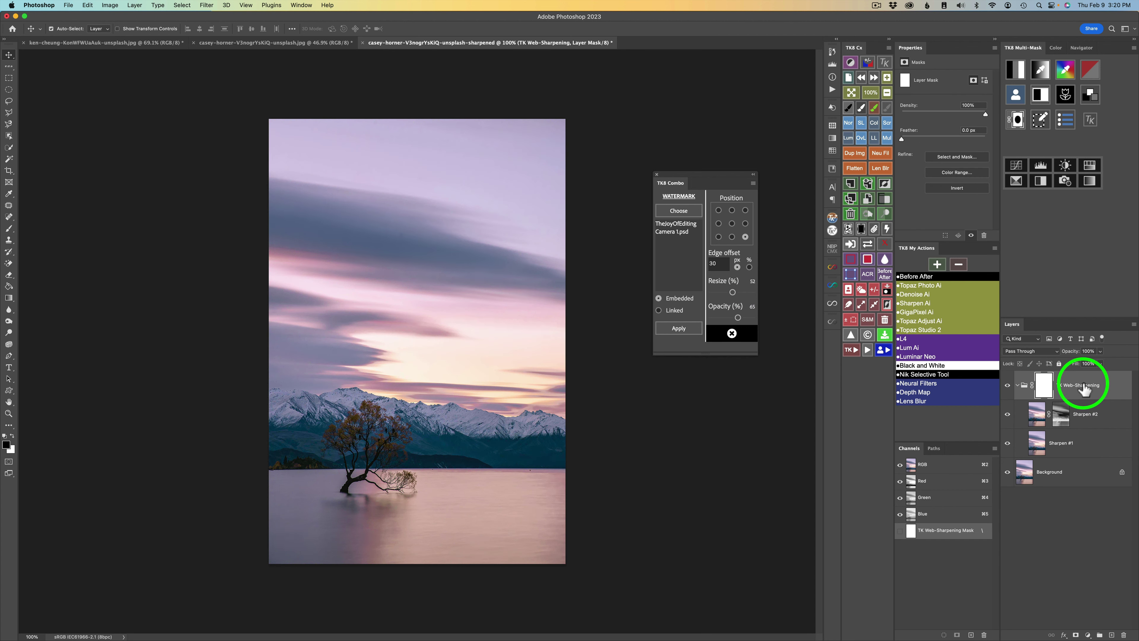
pyautogui.moveTo(736, 291); pyautogui.dragTo(768, 294)
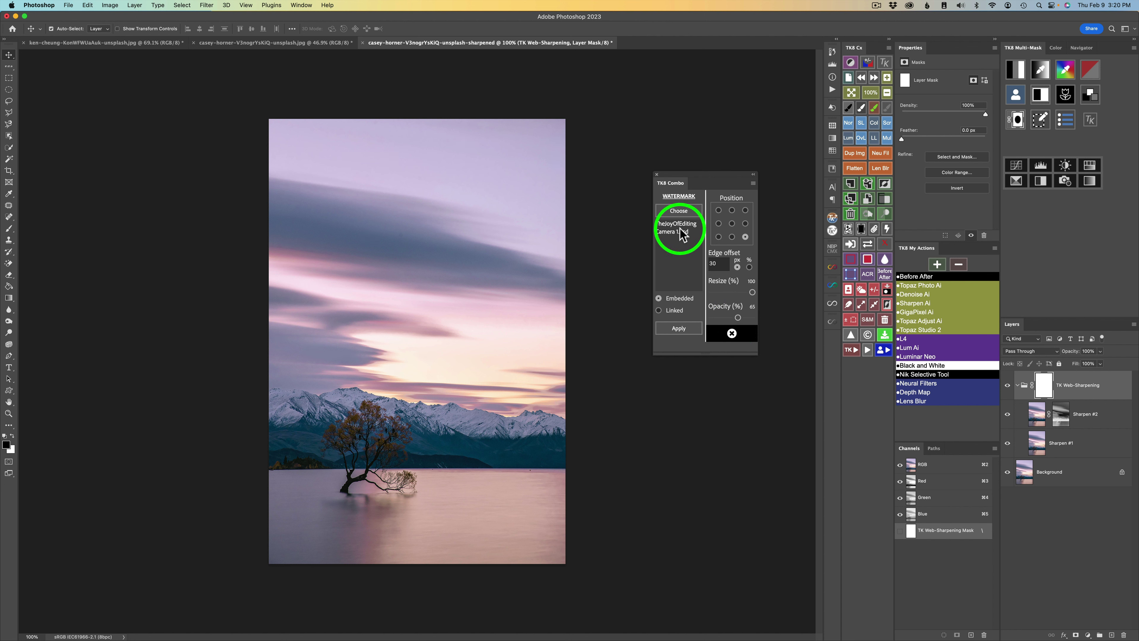
pyautogui.click(681, 329)
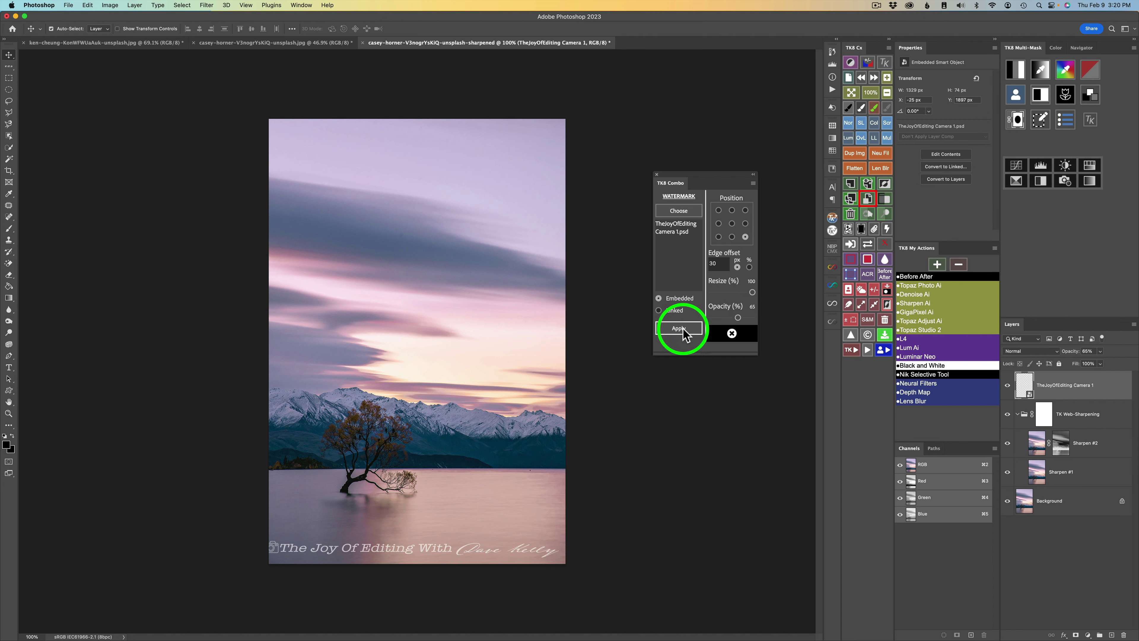
# Replace the oversized watermark with a smaller one, bottom-right at 65% opacity
pyautogui.click(1086, 385)
pyautogui.press('BackSpace')
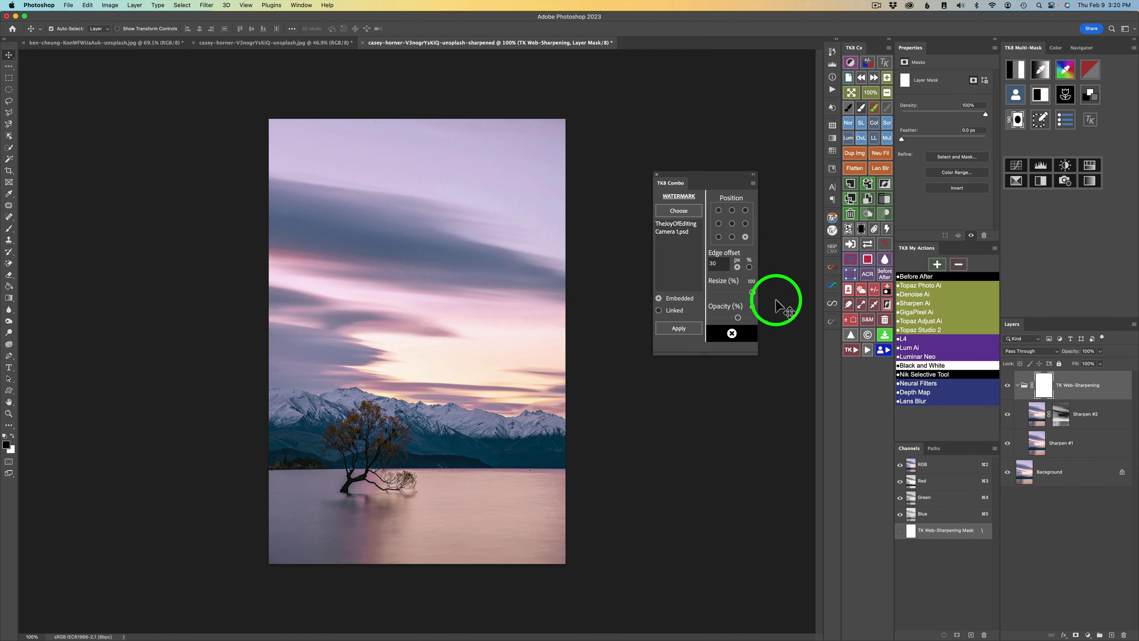
pyautogui.moveTo(752, 291); pyautogui.dragTo(739, 294)
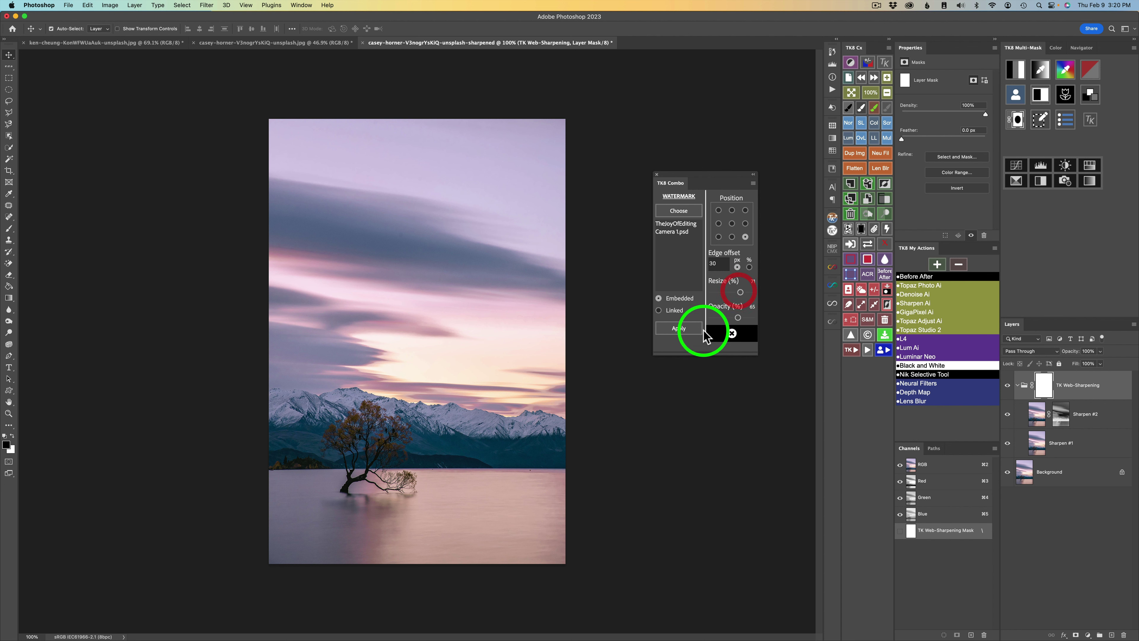
pyautogui.click(687, 329)
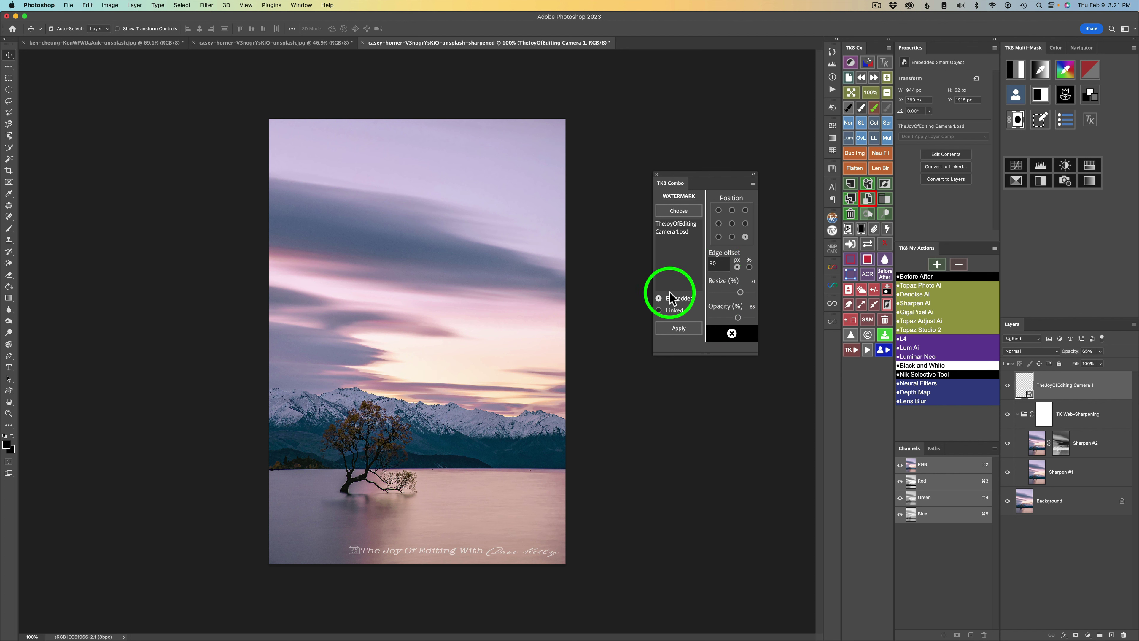
# Save the current web-sharpen settings to preset slot 3 named VM
pyautogui.click(732, 333)
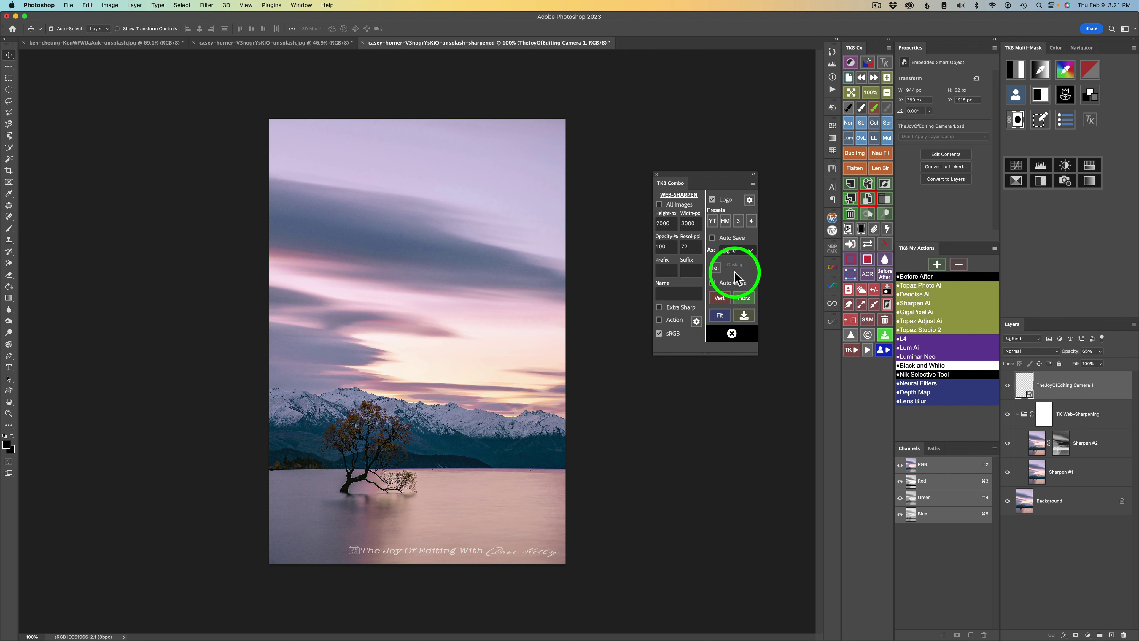
pyautogui.click(738, 221)
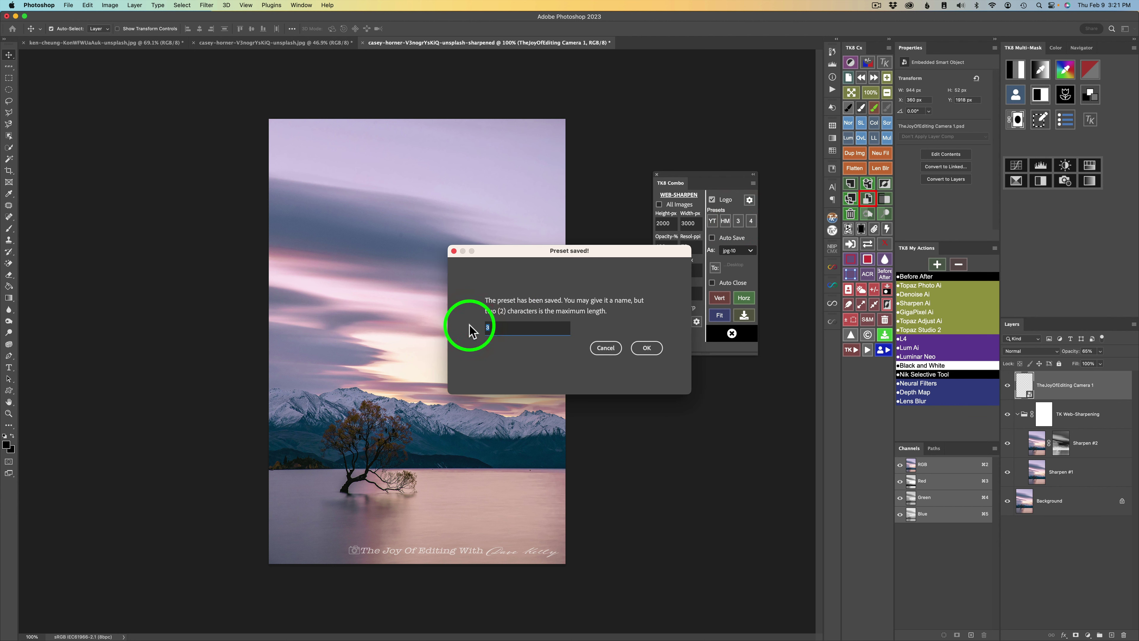
pyautogui.write('VM')
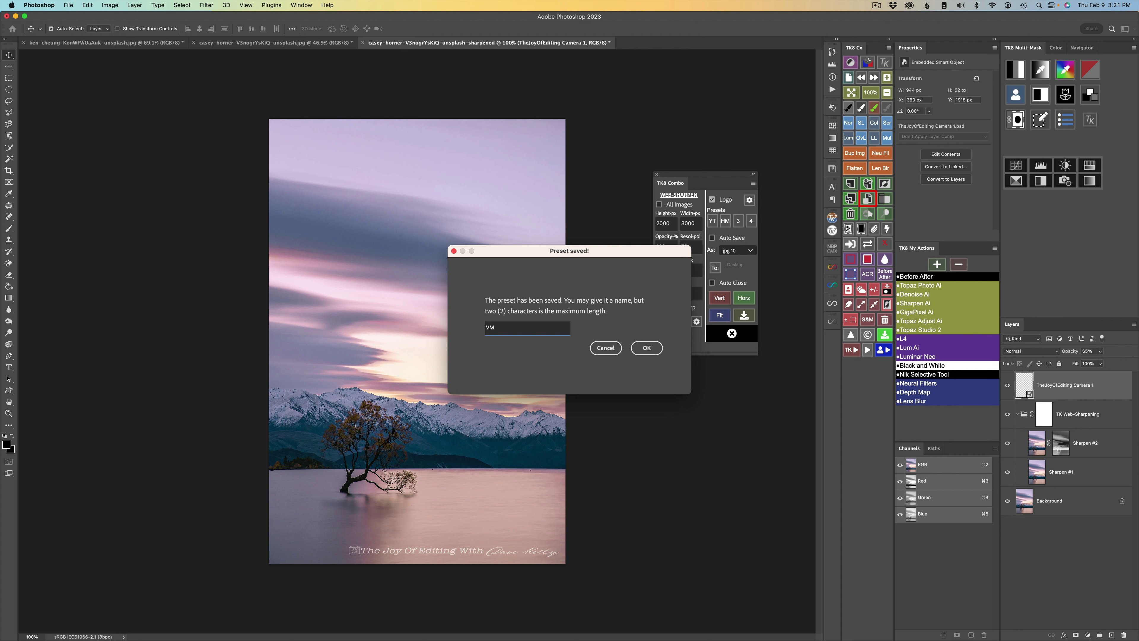
pyautogui.click(645, 348)
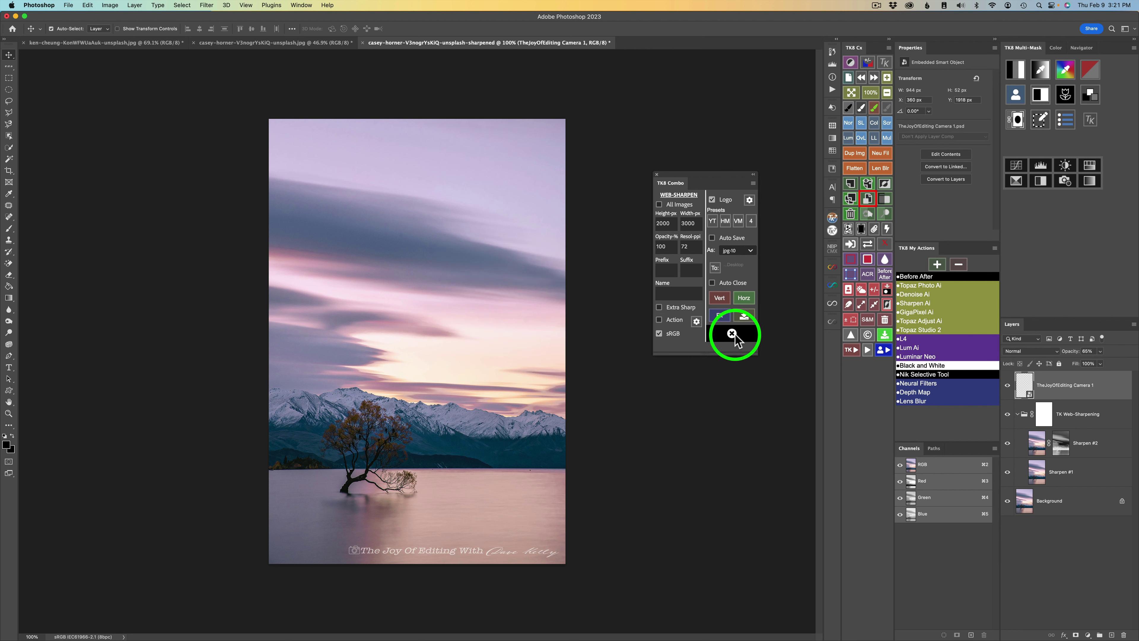
pyautogui.click(732, 334)
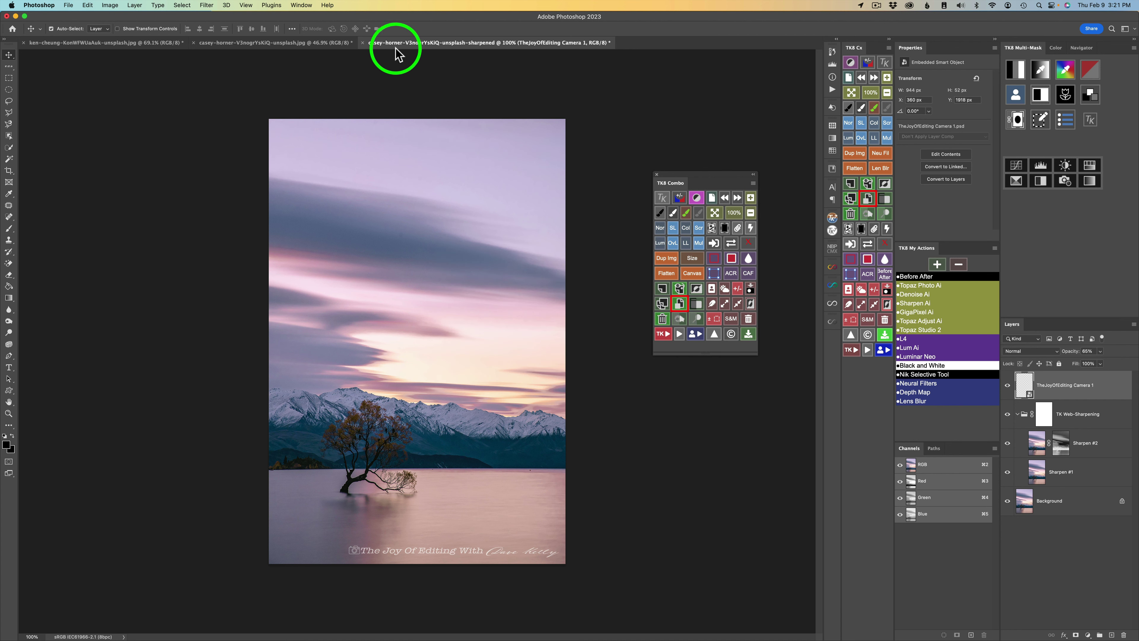
# Close the old sharpened copy without saving and rerun the TK8 Combo action on the casey-horner tree photo
pyautogui.click(364, 42)
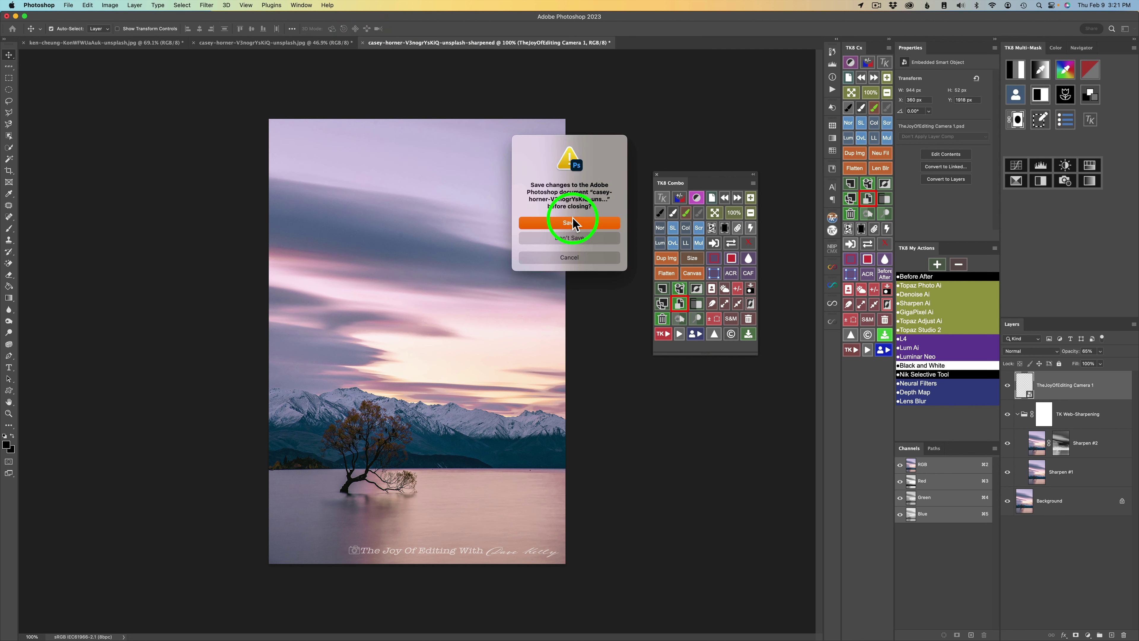
pyautogui.click(574, 238)
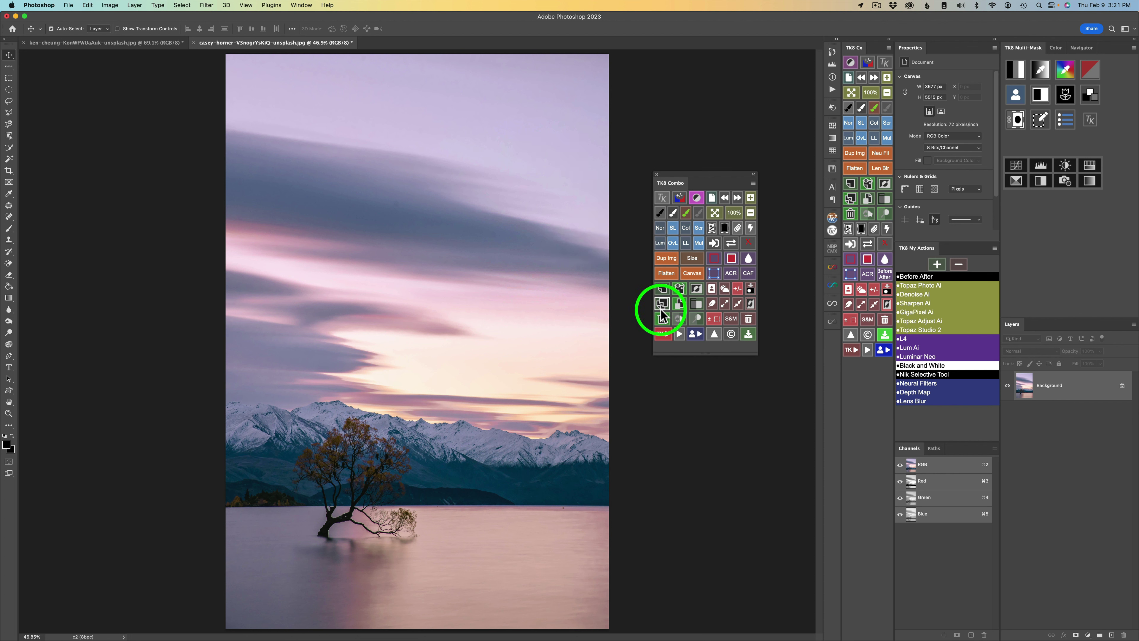
pyautogui.click(715, 334)
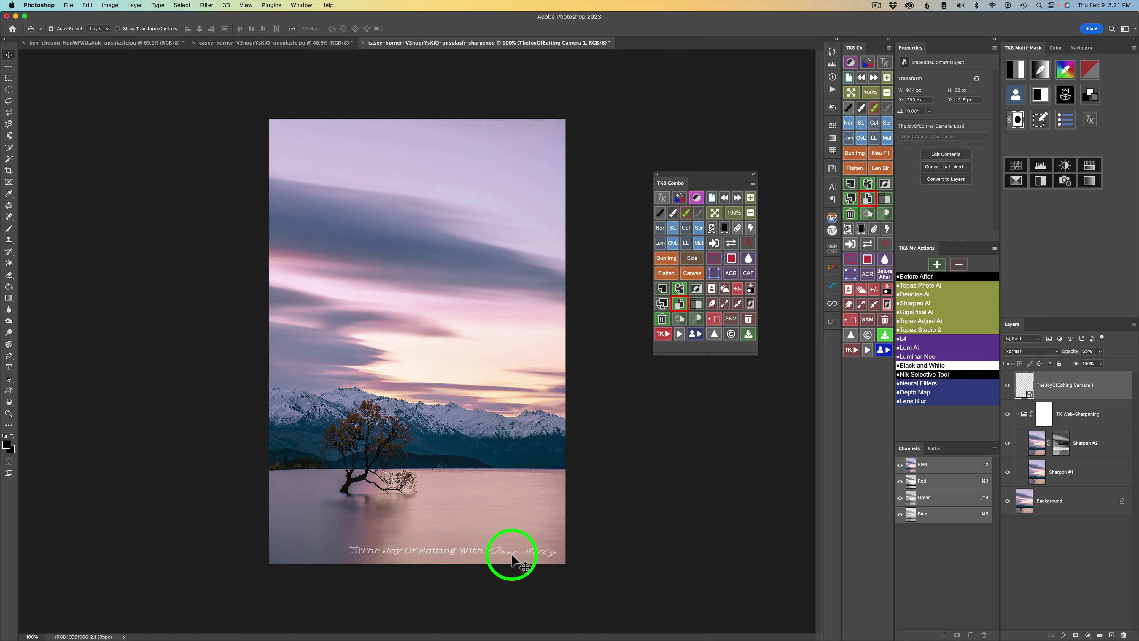
# Export the sharpened tree photo via Save for Web as a JPEG into Web Sharpened, then close the copy unsaved
pyautogui.click(749, 335)
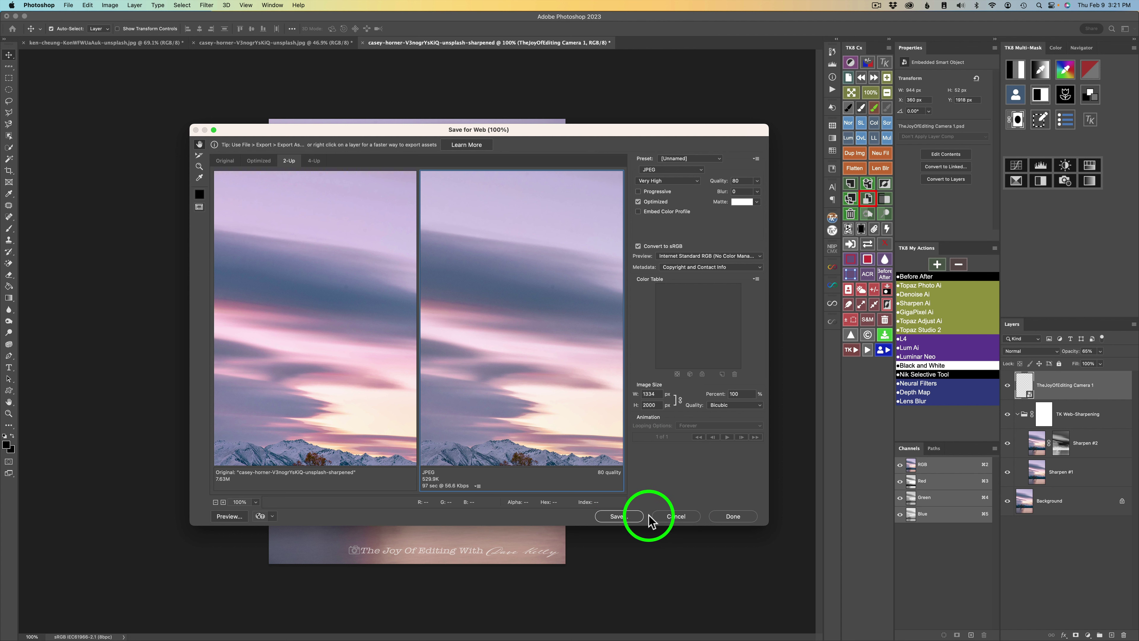
pyautogui.click(621, 517)
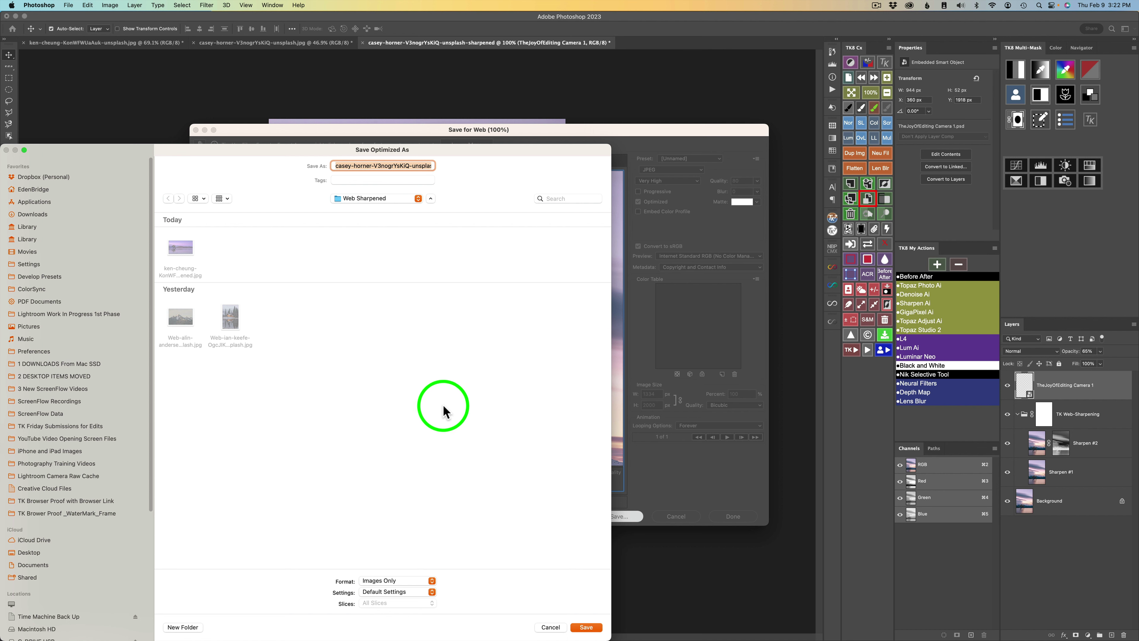
pyautogui.click(586, 626)
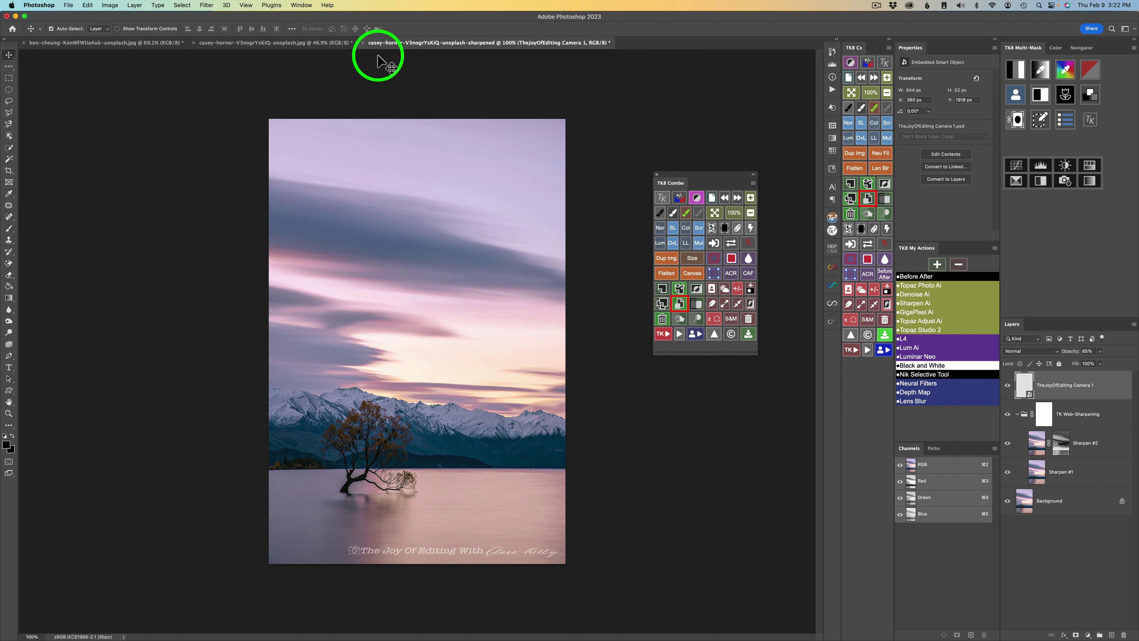
pyautogui.click(362, 43)
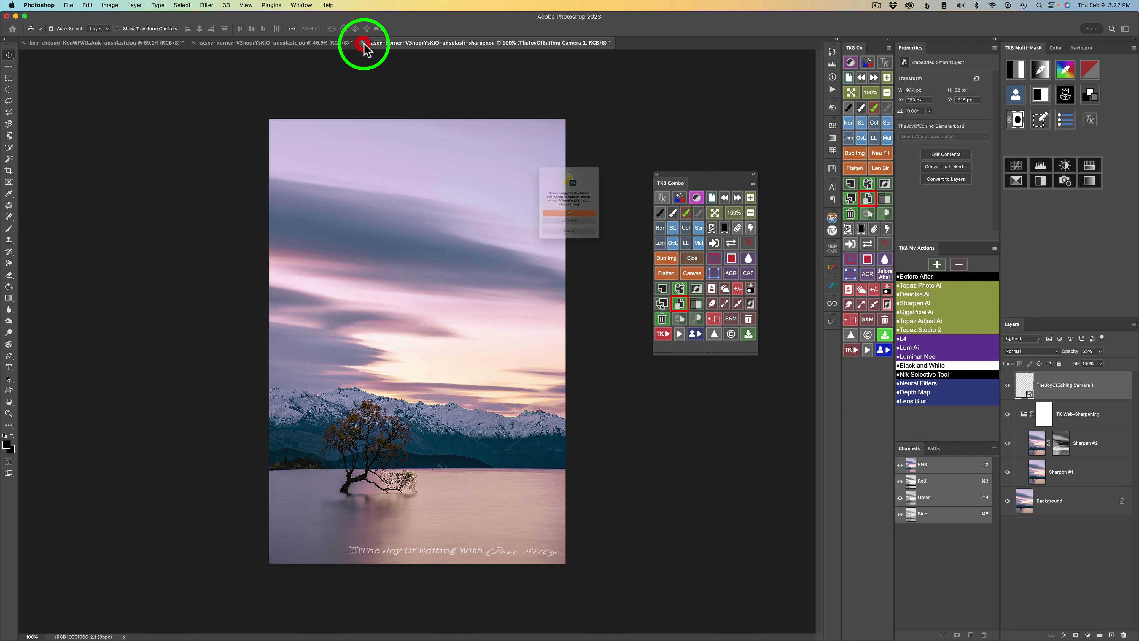
pyautogui.click(581, 239)
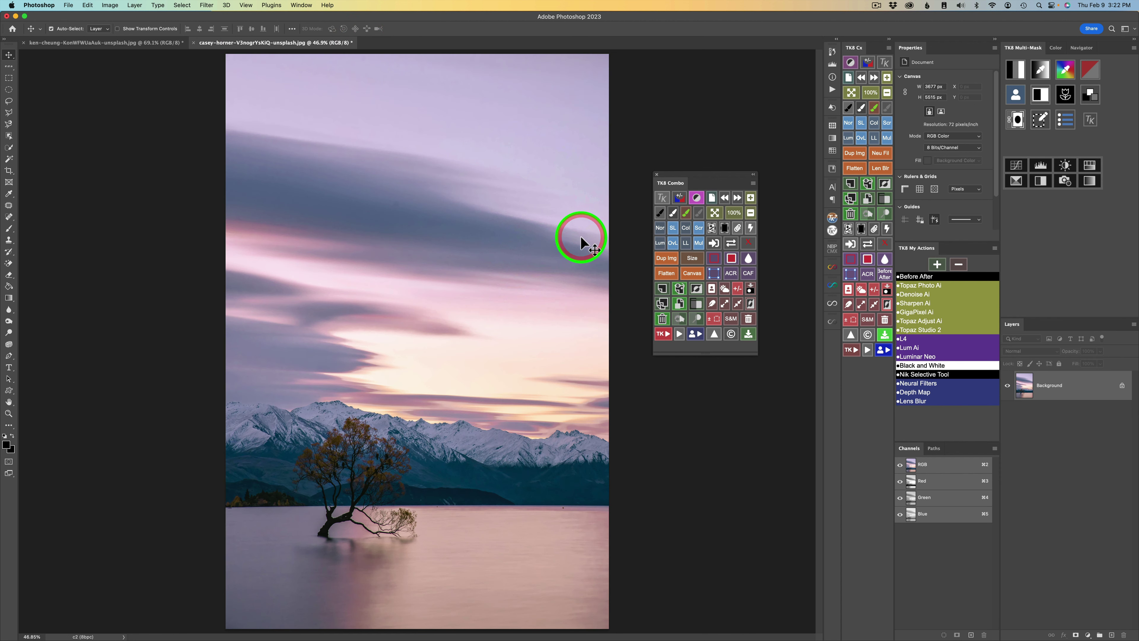